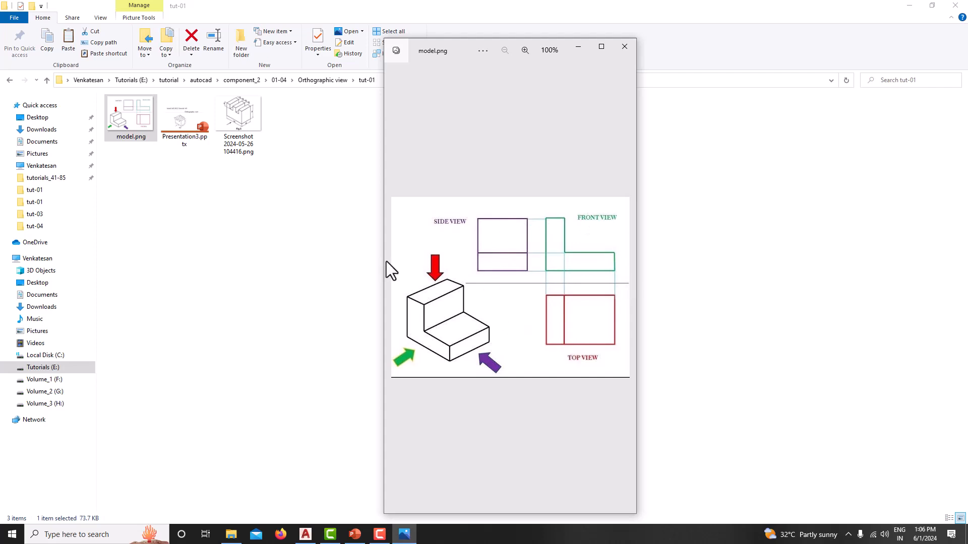
- Open the Fig.5 reference screenshot from the tut-01 folder, switch to AutoCAD and start a new drawing
double_click(254, 143)
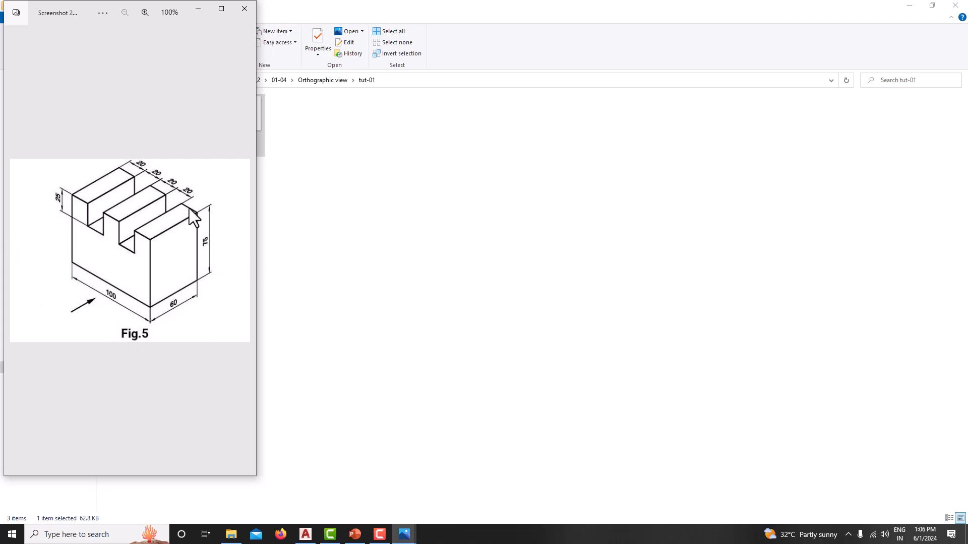
left_click(308, 534)
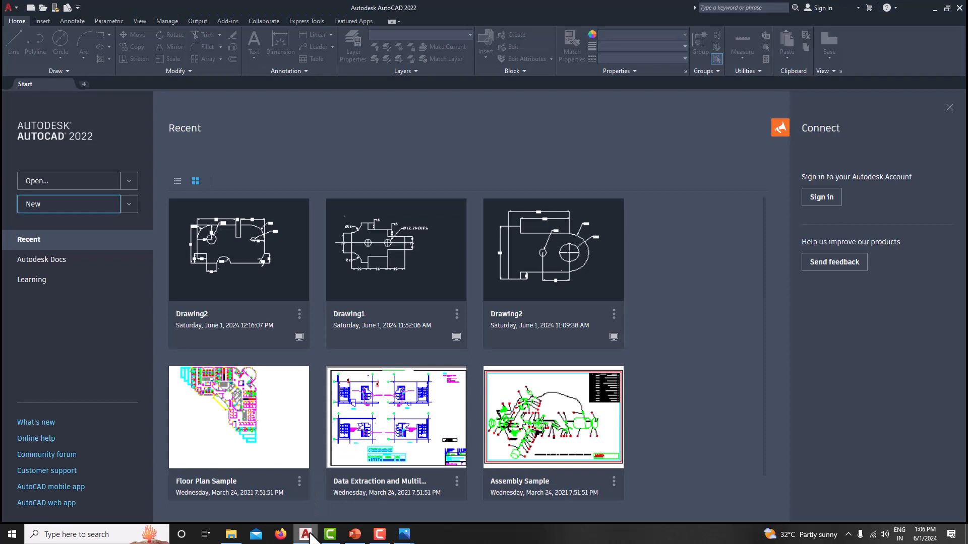
left_click(49, 212)
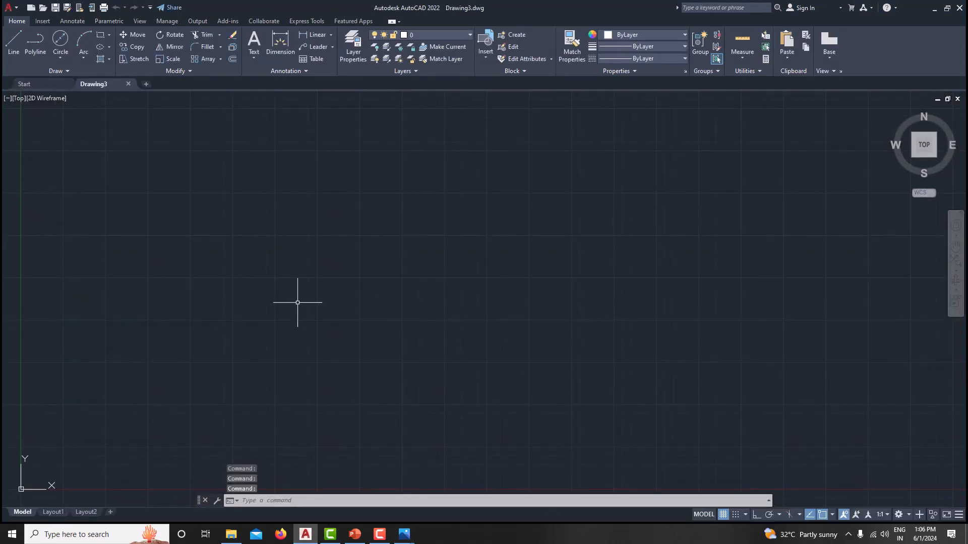
- Arrange the Fig.5 reference image and the AutoCAD window side by side, widening AutoCAD up to the image's edge
key("super+Right")
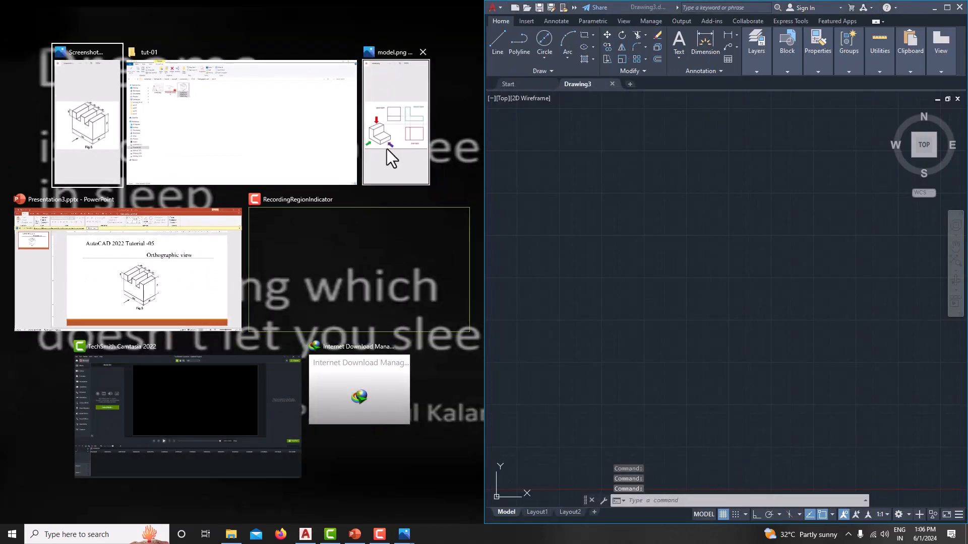
left_click(132, 295)
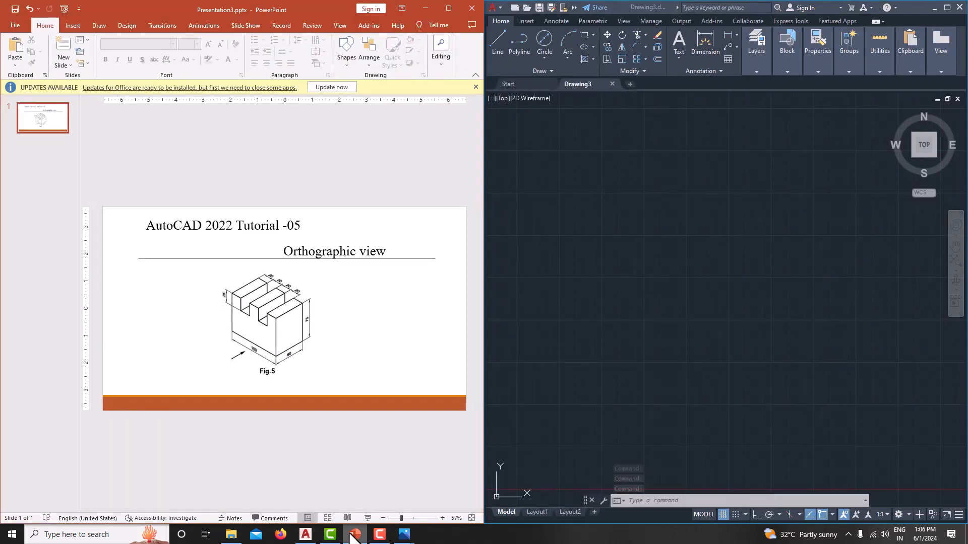
mouse_move(404, 534)
left_click(431, 471)
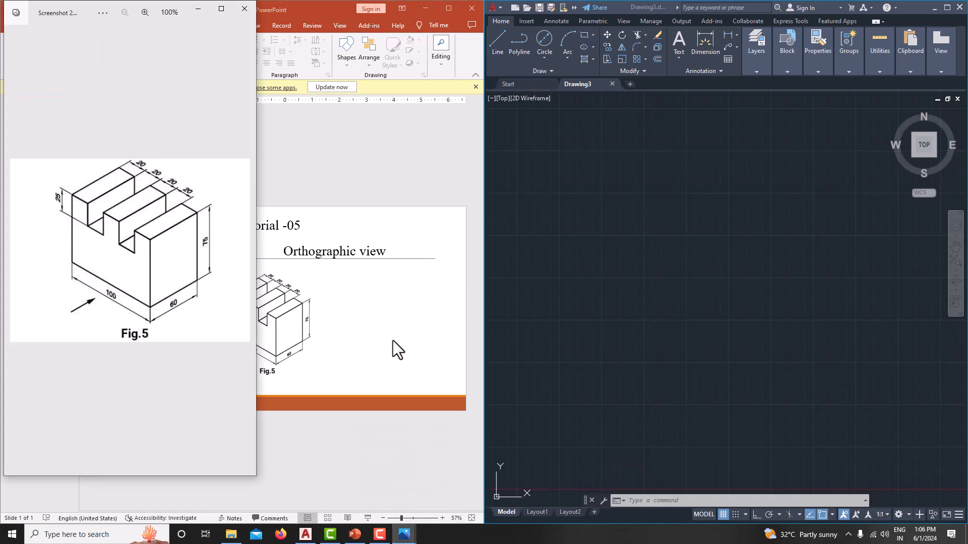
left_click_drag(485, 280, 315, 277)
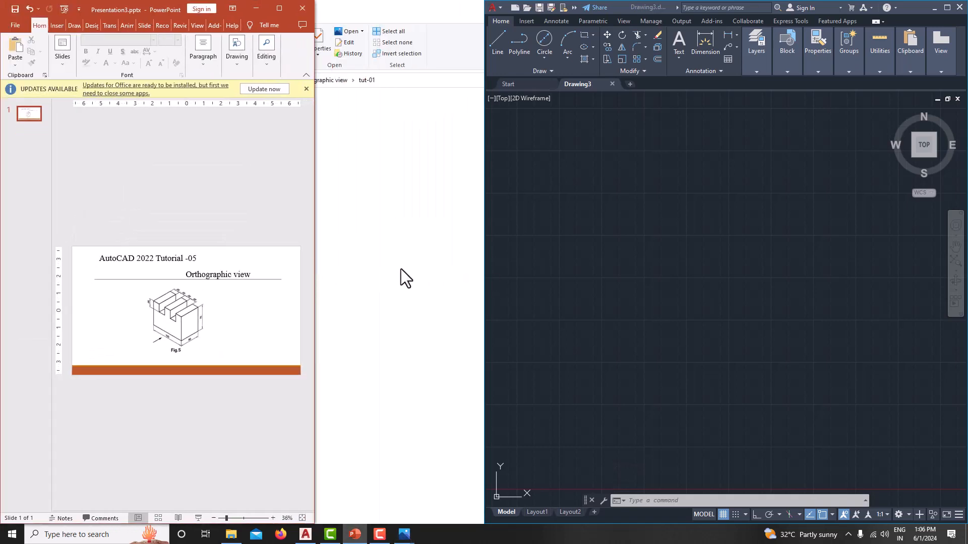
left_click(485, 323)
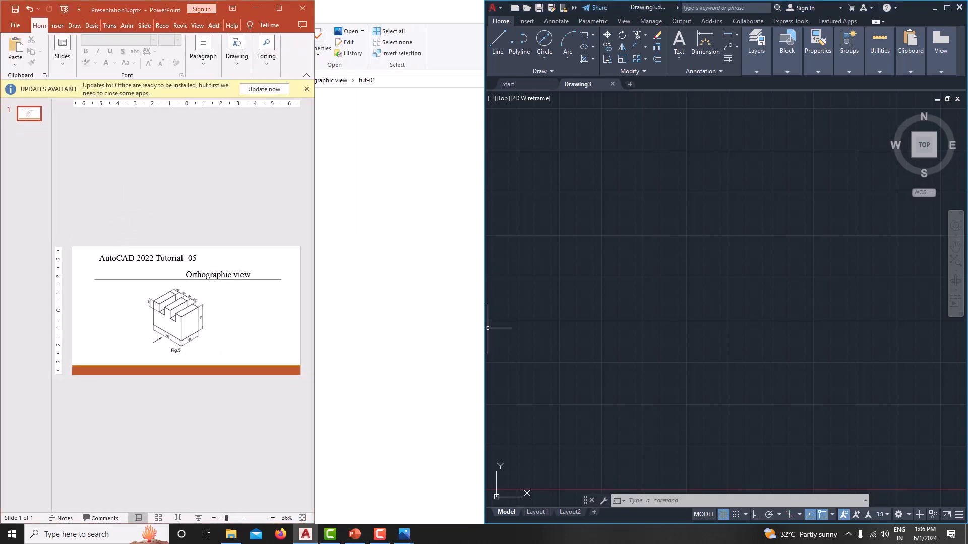
left_click_drag(484, 327, 302, 312)
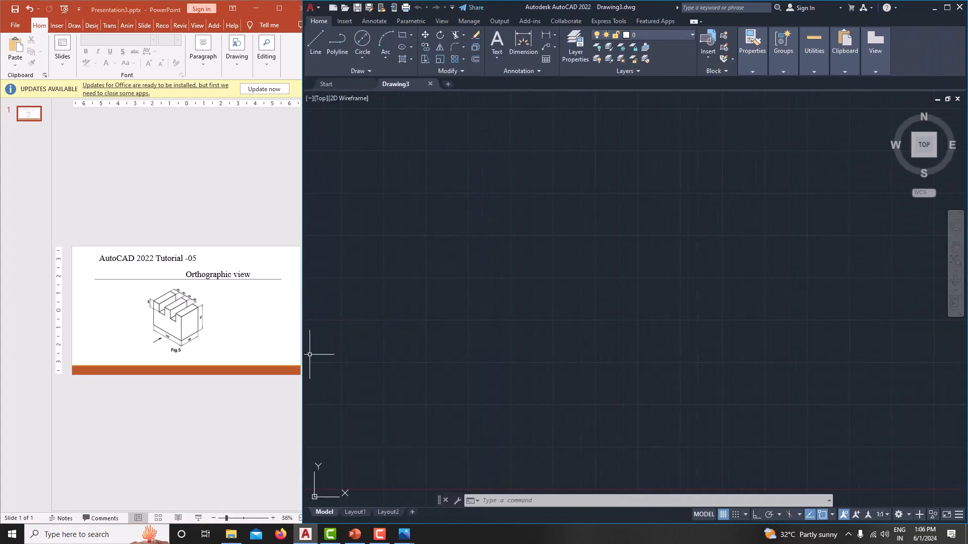
mouse_move(404, 534)
left_click(395, 457)
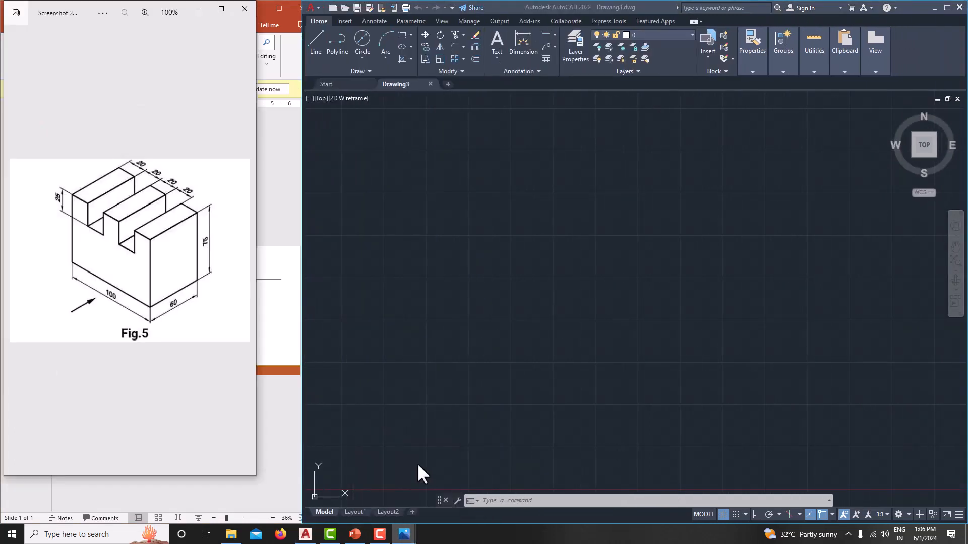
left_click_drag(303, 295, 257, 294)
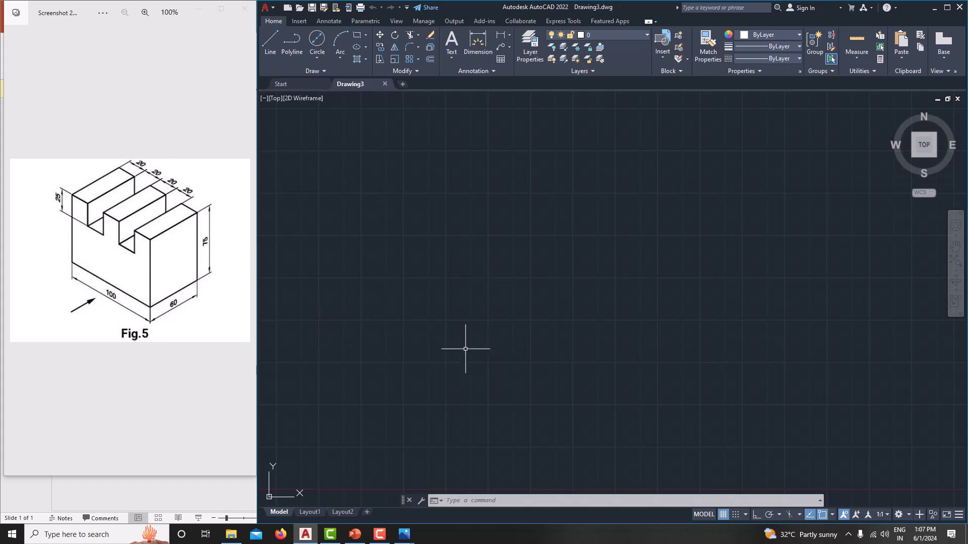
- Configure the drawing units with length precision 0 and millimeters as the insertion scale
mouse_move(471, 271)
middle_mouse_down()
mouse_move(455, 253)
mouse_move(480, 264)
middle_mouse_up()
left_click(494, 501)
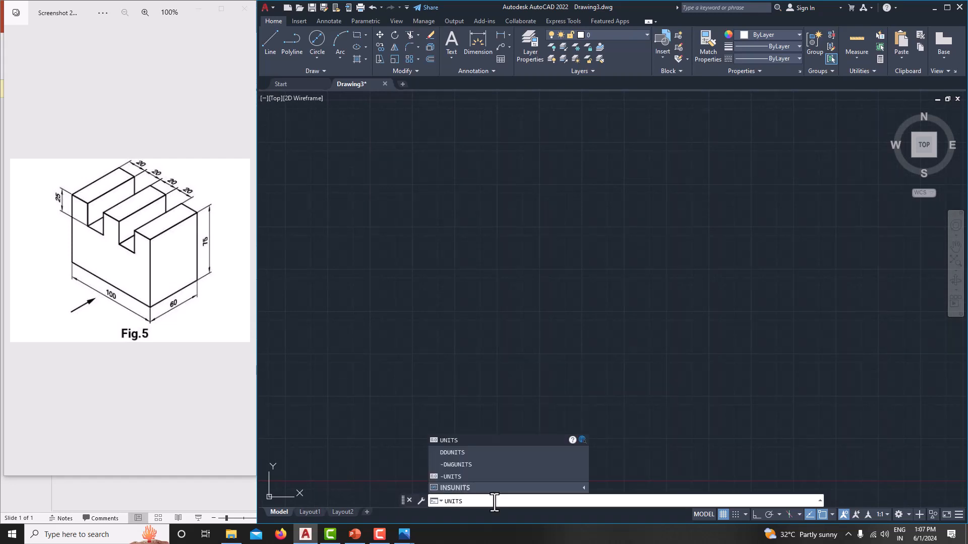
key("Return")
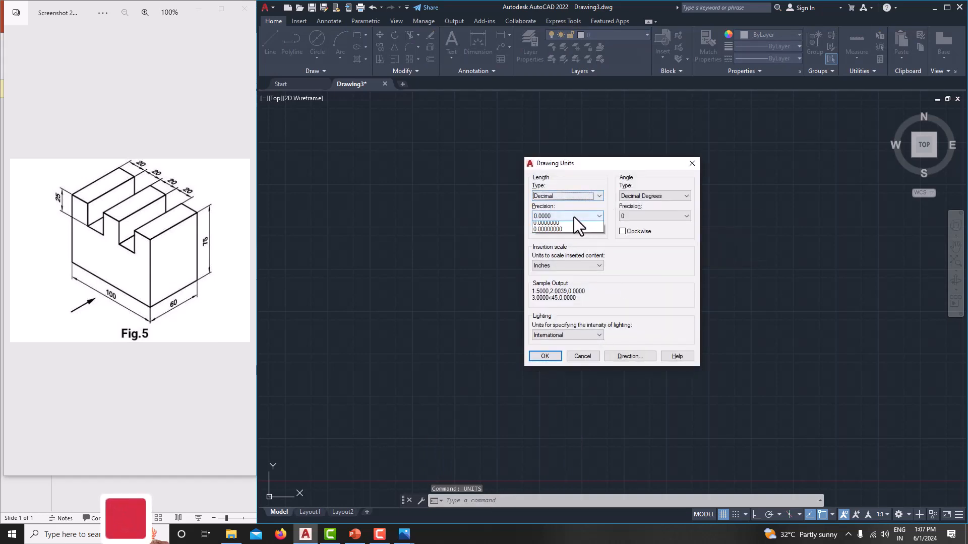
left_click(574, 216)
left_click(573, 223)
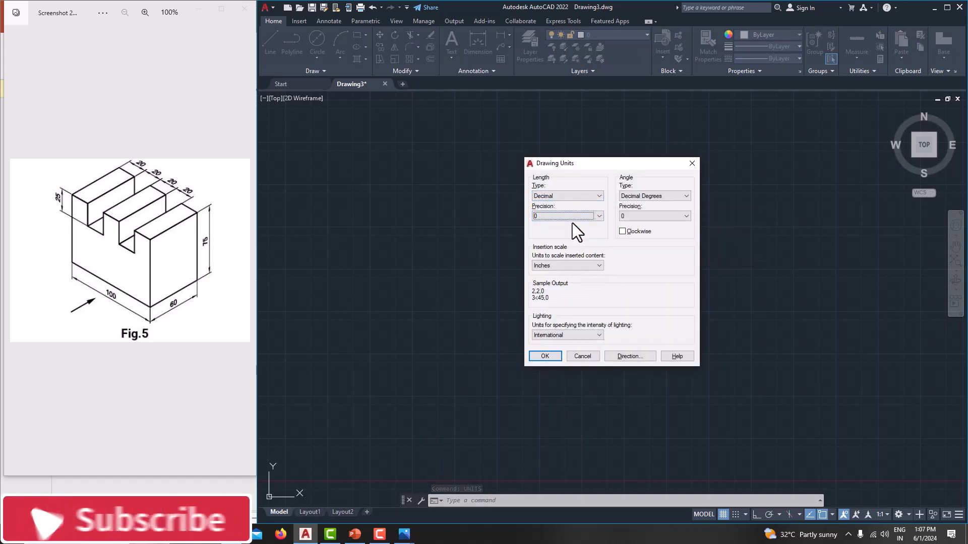
left_click(552, 265)
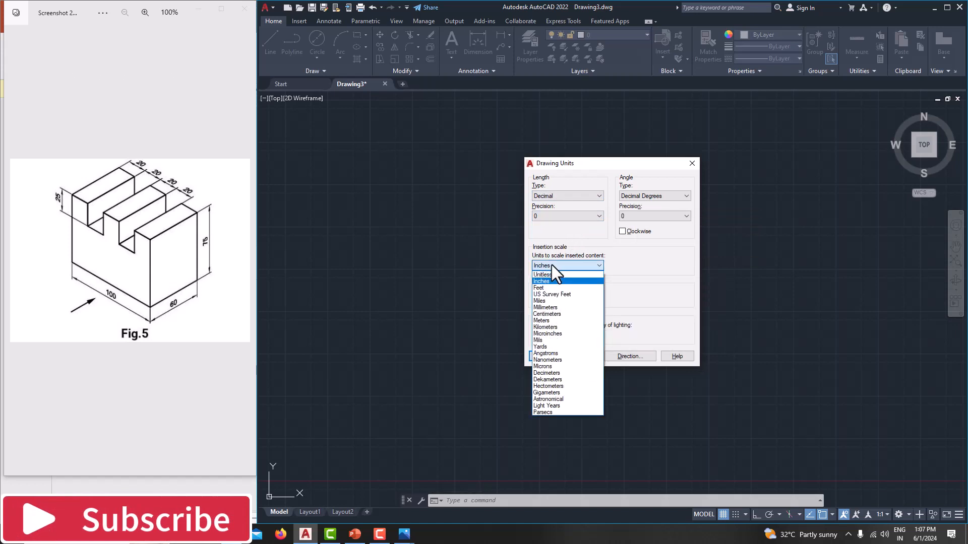
left_click(546, 307)
left_click(543, 355)
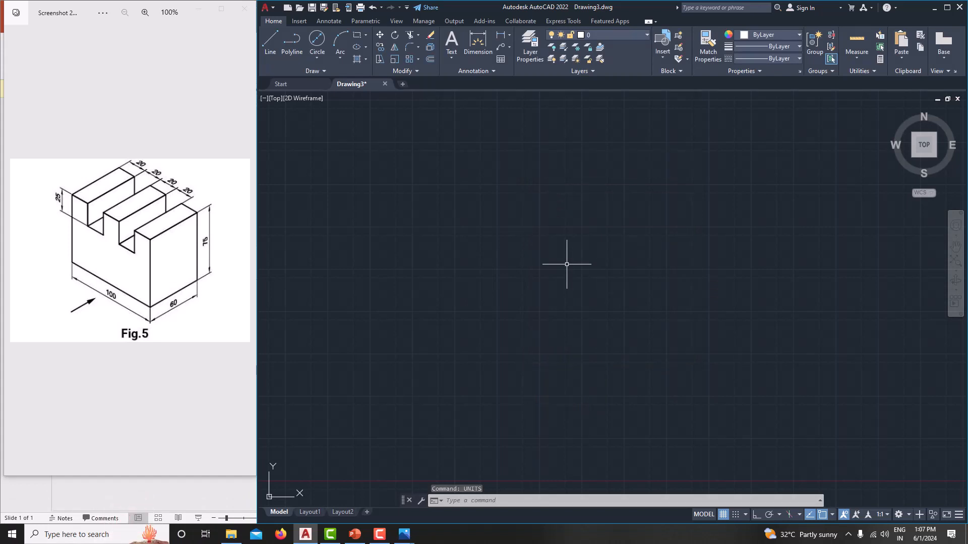
- Set the model space limits from 0,0 to 500,500
type("LIMIT")
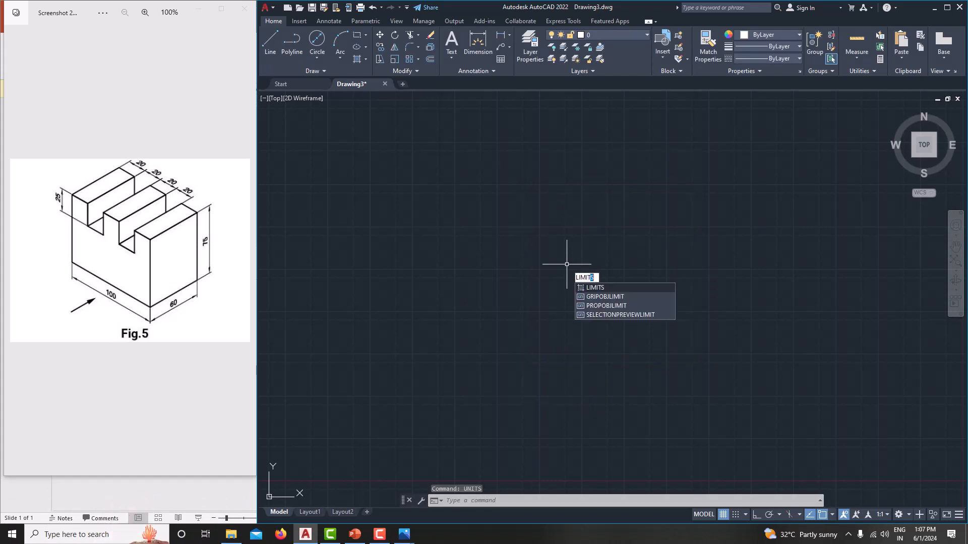
key("Return")
type("0")
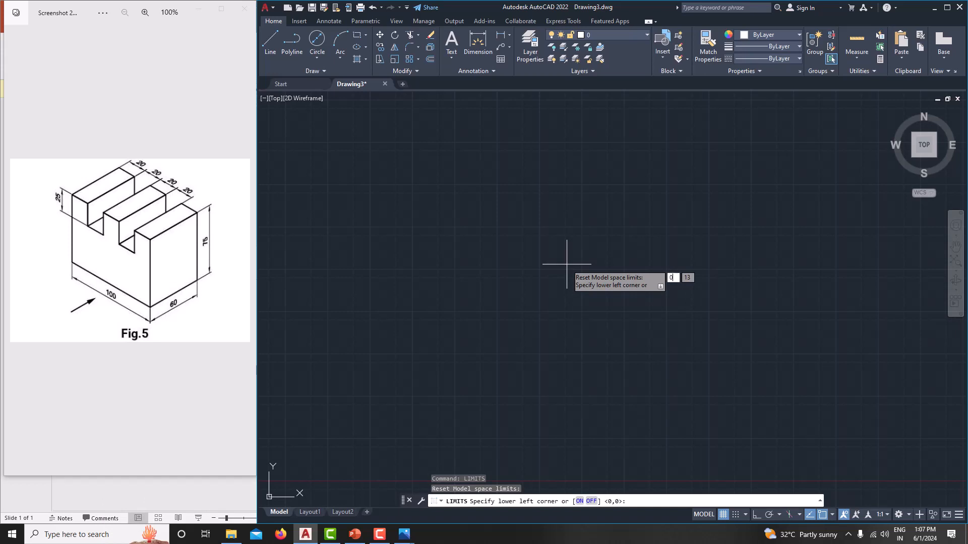
key("Tab")
type("0")
key("Return")
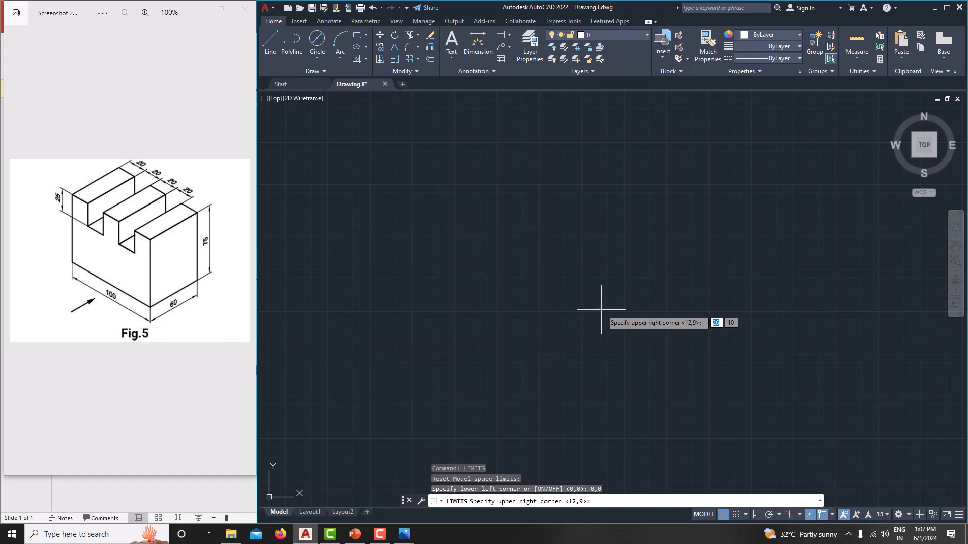
type("500,5")
key("Return")
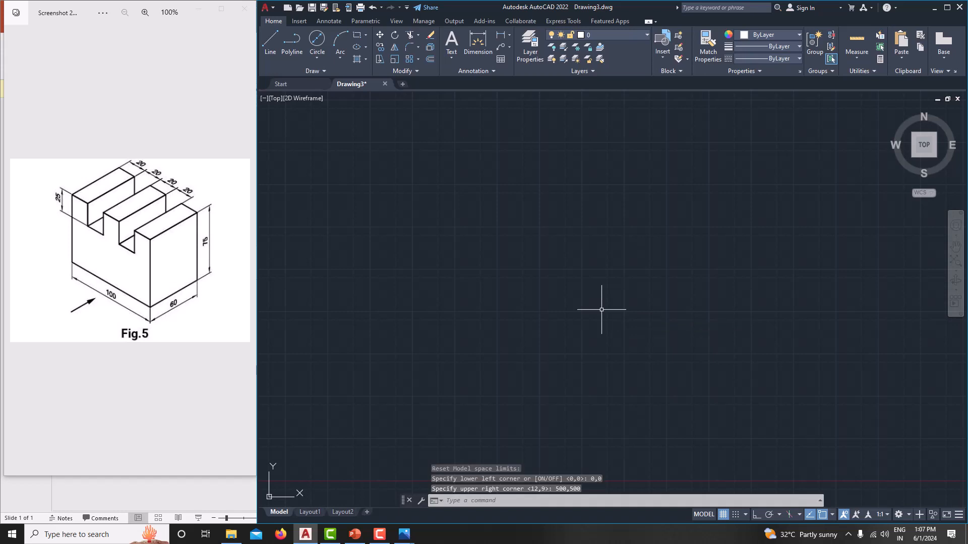
- Zoom to All so the drawing limits fit the view and bring the origin into sight
type("z")
key("Return")
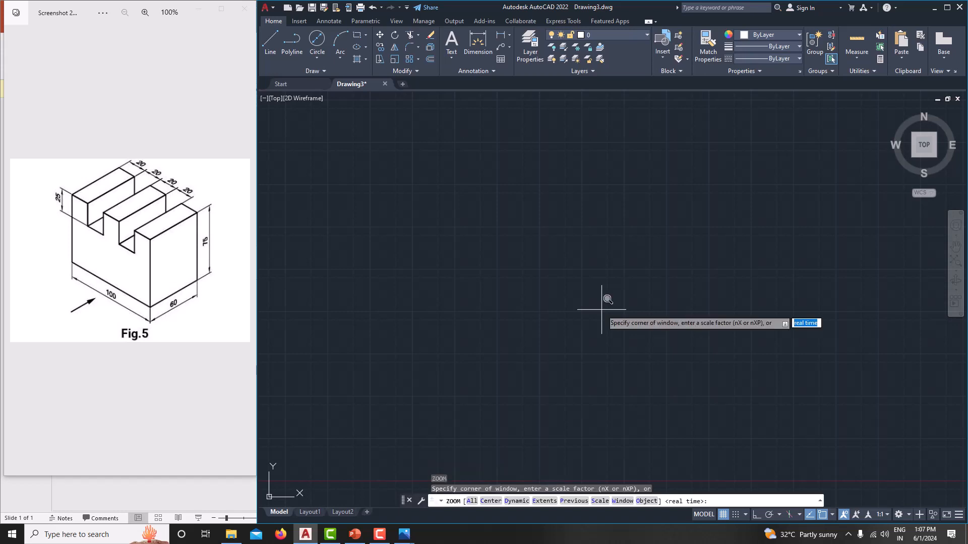
type("a")
key("Return")
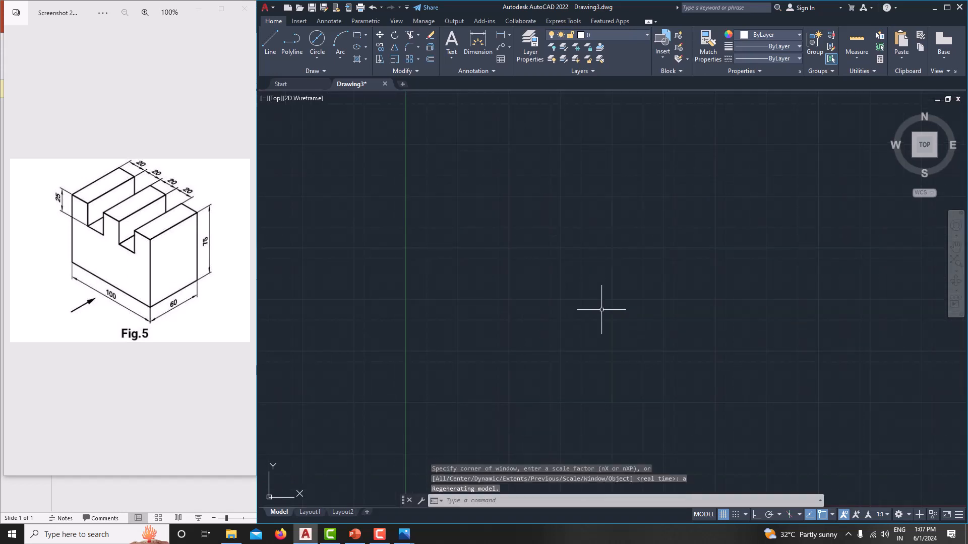
middle_click_drag(600, 310, 430, 337)
scroll(424, 273, "down", 2)
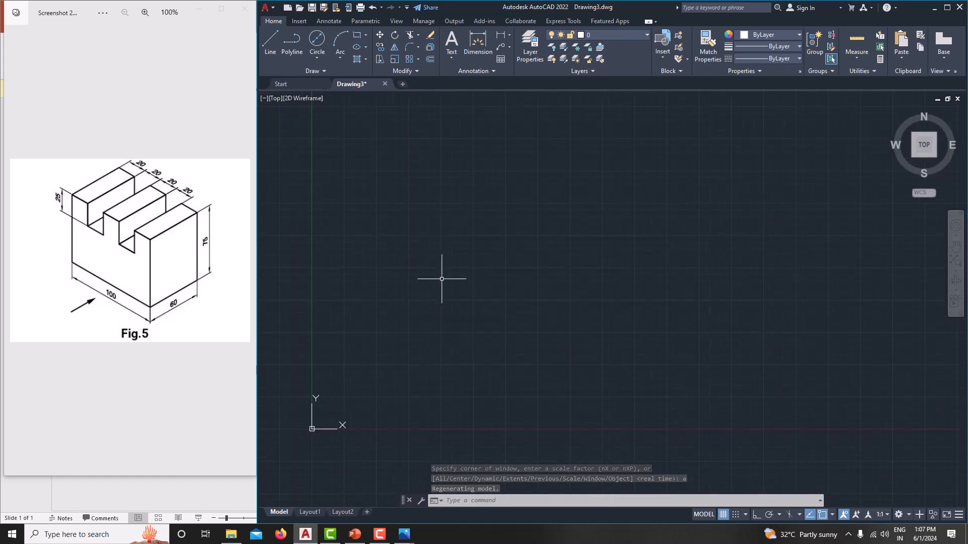
middle_click_drag(454, 283, 430, 297)
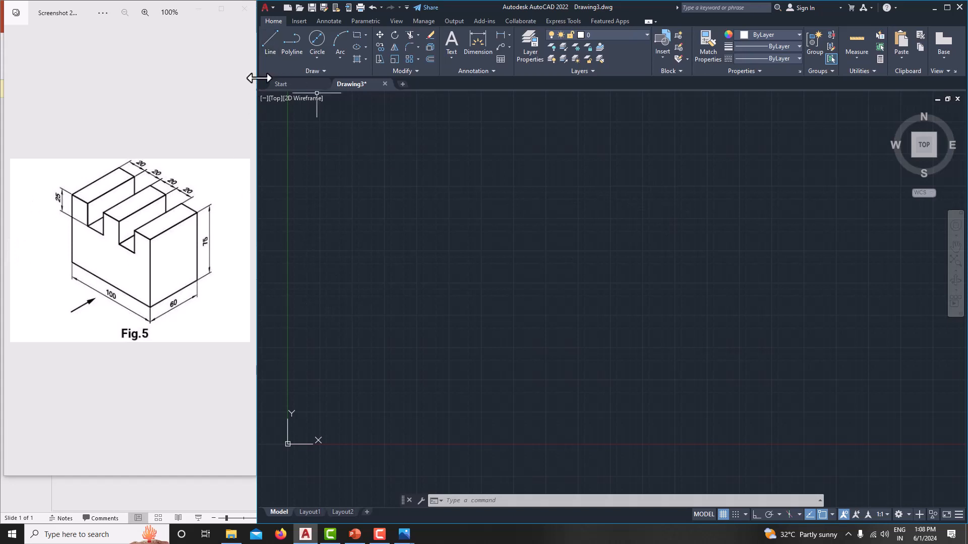
- With Ortho on, draw the front view's 100 mm horizontal base line and its 75 mm vertical right edge
left_click(272, 53)
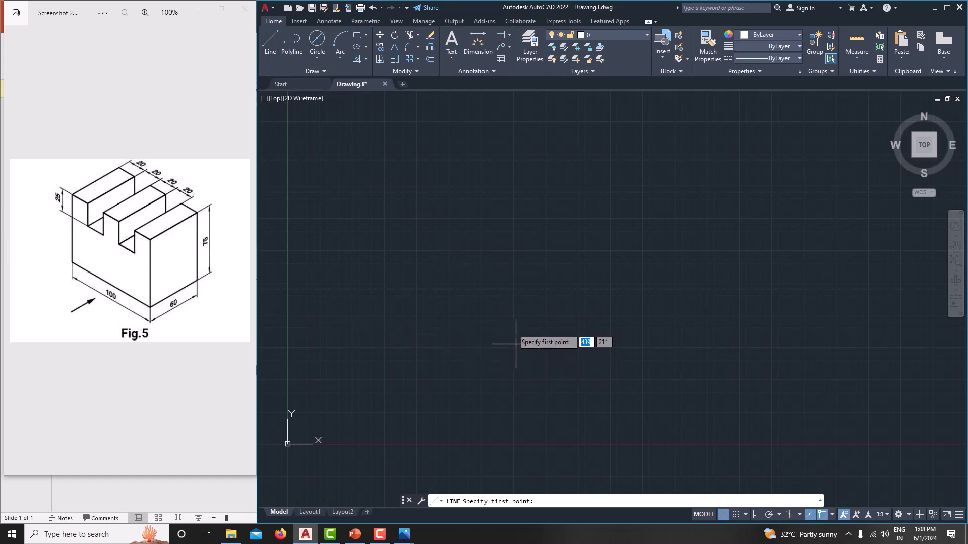
left_click(535, 298)
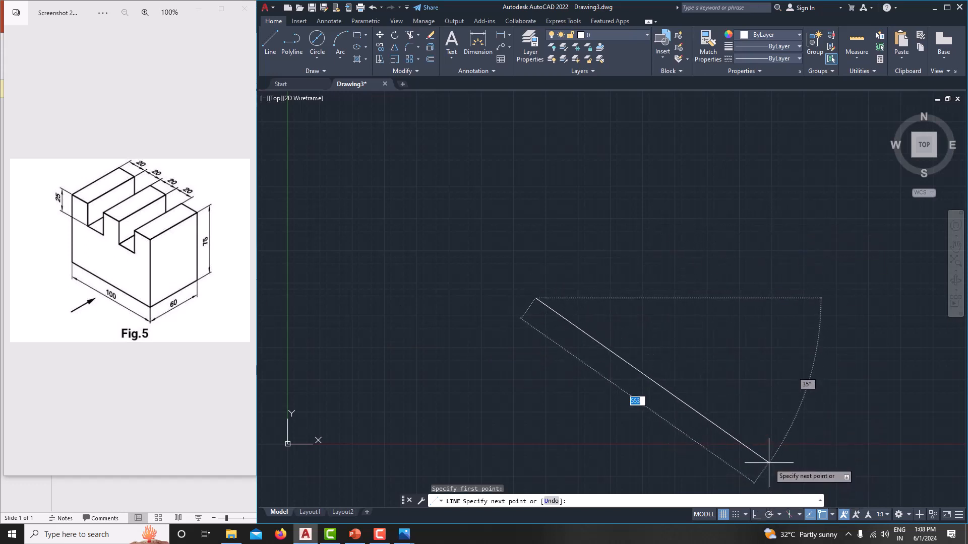
key("F8")
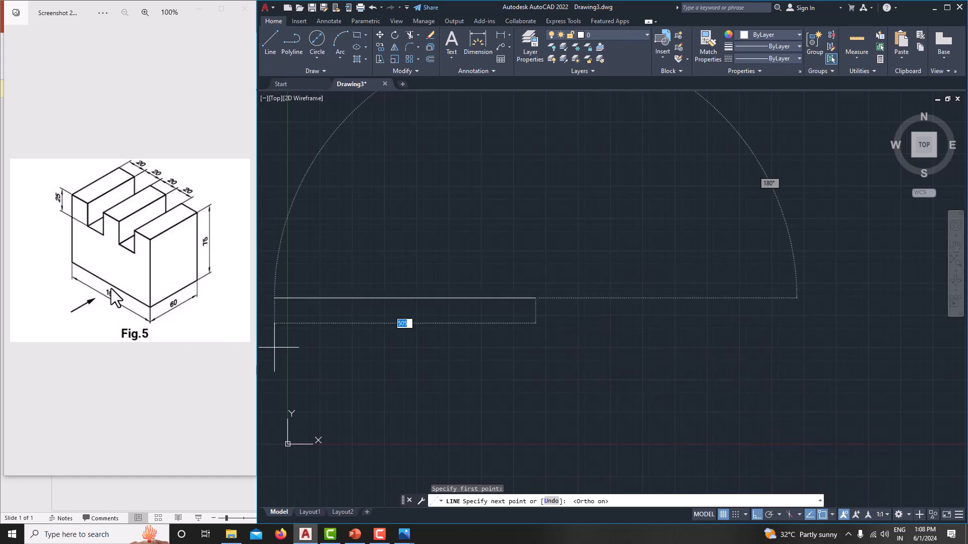
type("100")
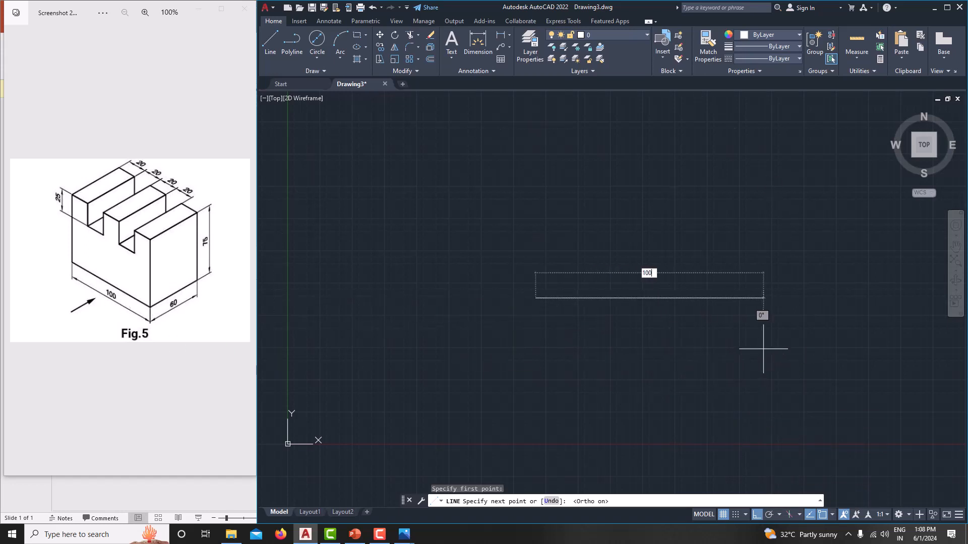
key("Return")
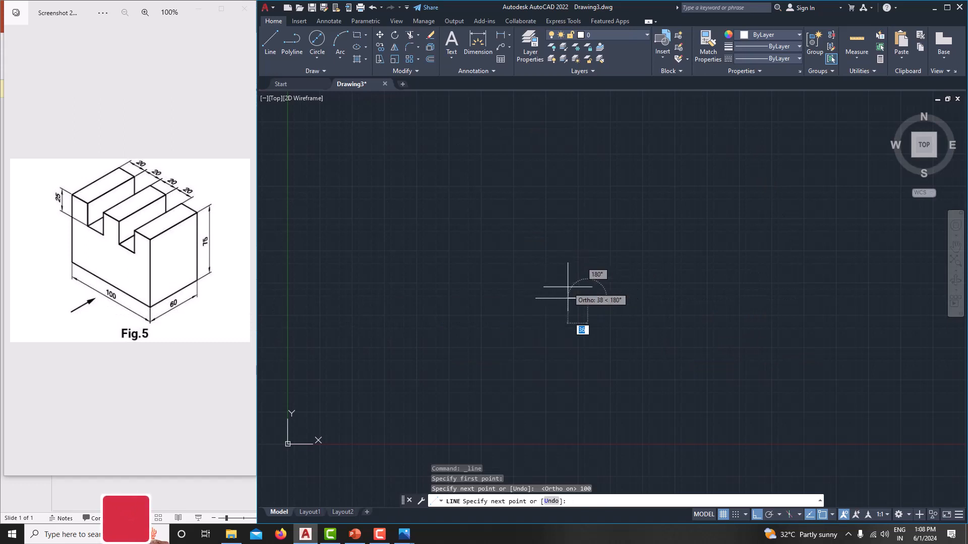
scroll(569, 288, "up", 5)
middle_click_drag(569, 288, 670, 278)
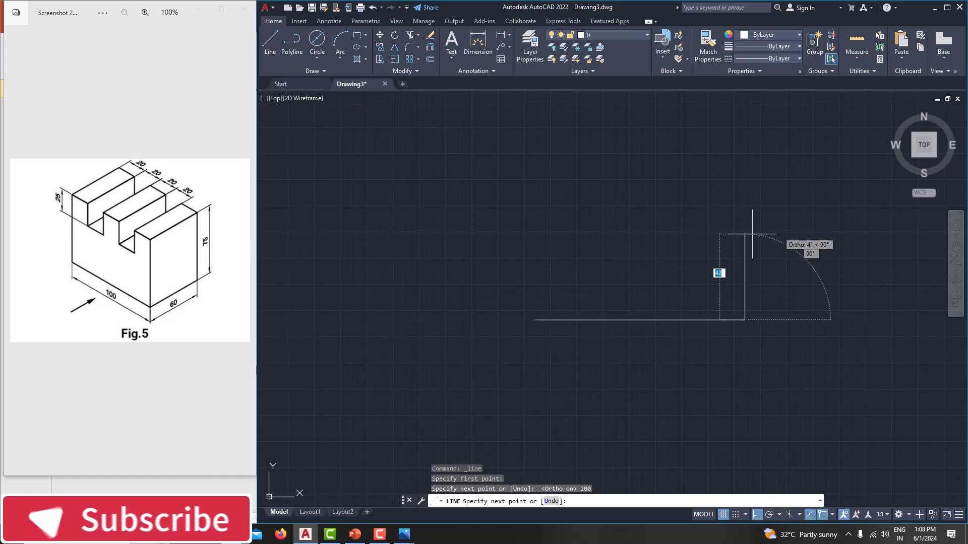
type("75")
key("Return")
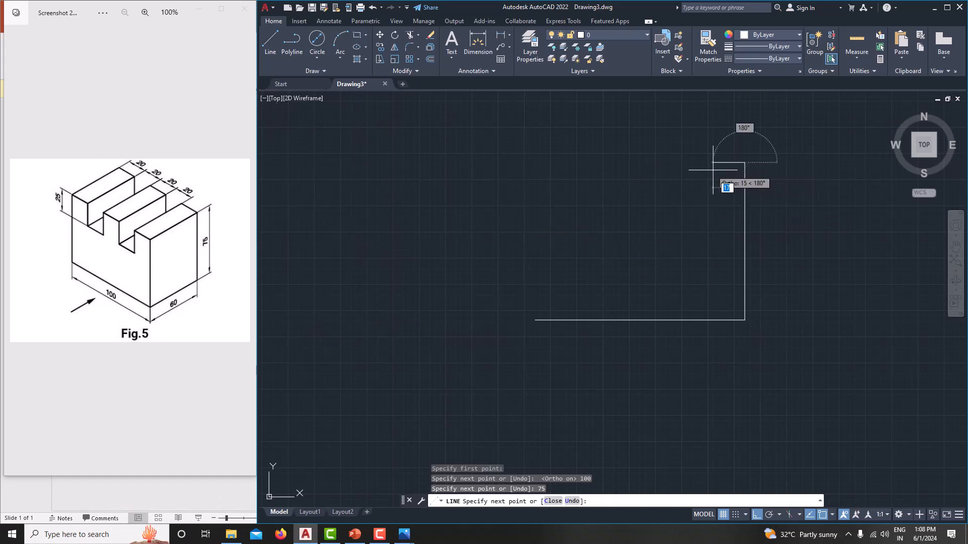
- Continue the outline with a 20 mm top edge leftward and the first slot, 20 mm wide and 25 mm deep
type("20")
key("Return")
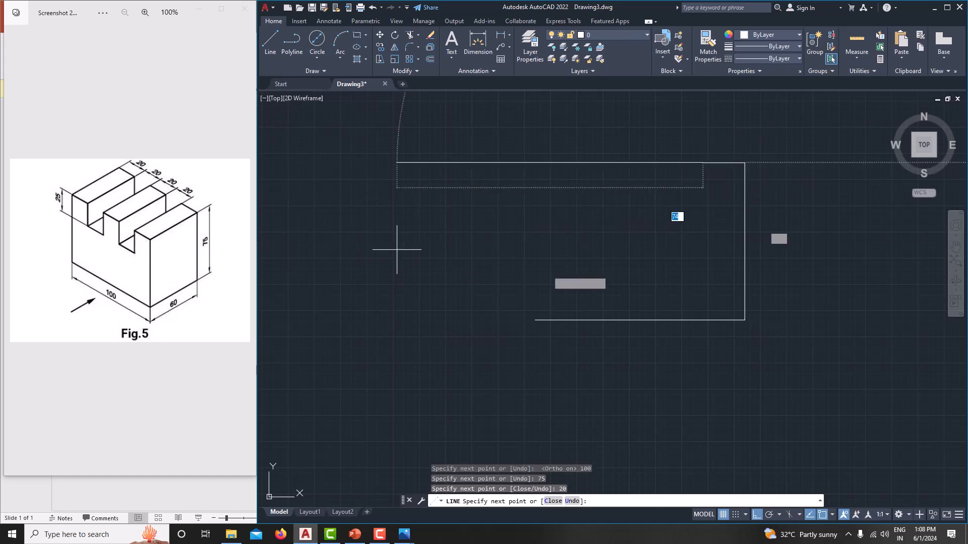
type("25")
key("Return")
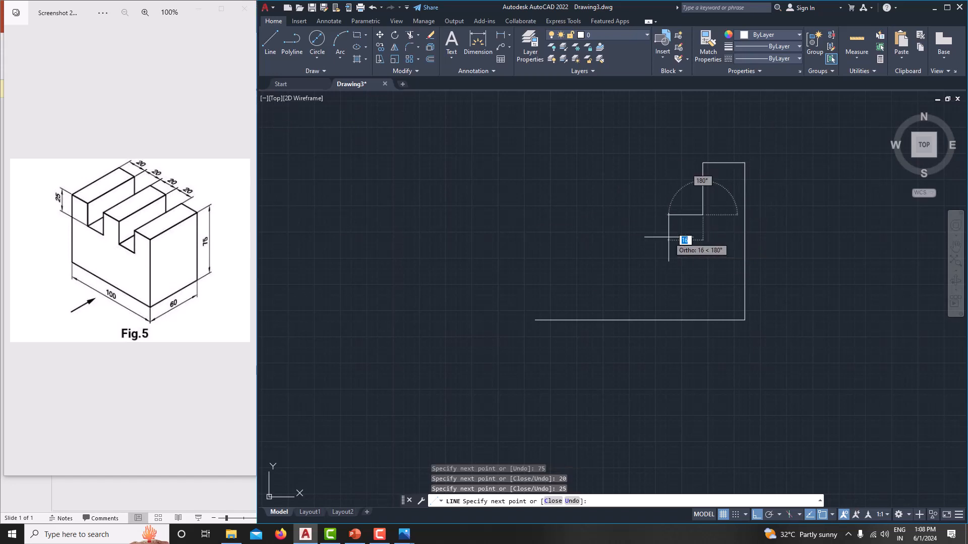
type("20")
key("Return")
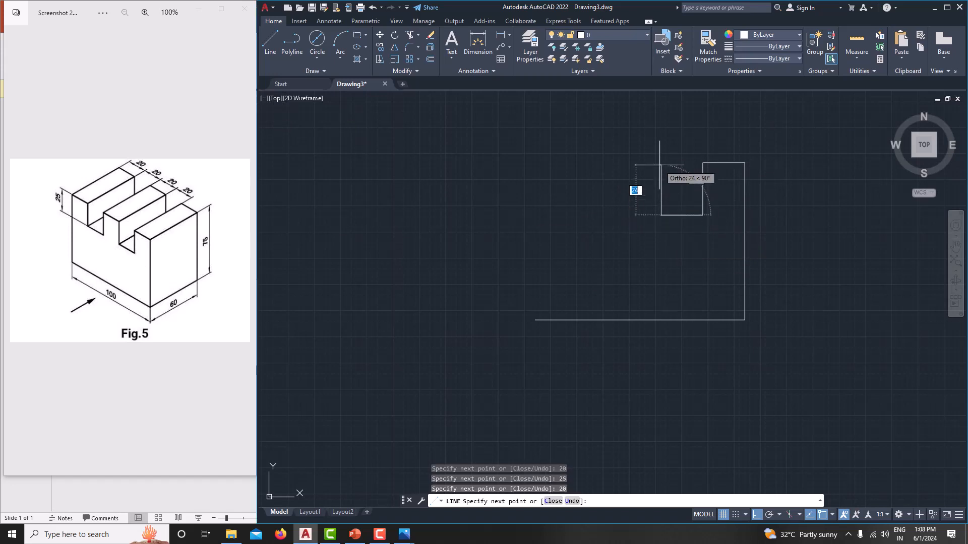
type("25")
key("Return")
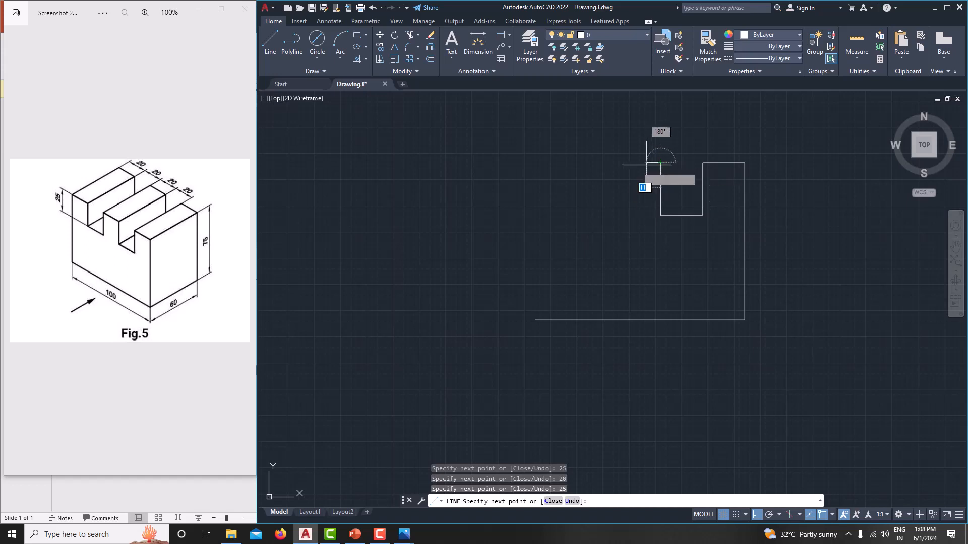
- Continue the front view outline with a 20 mm middle top edge and the second slot, 20 mm wide and 25 mm deep
type("20")
key("Return")
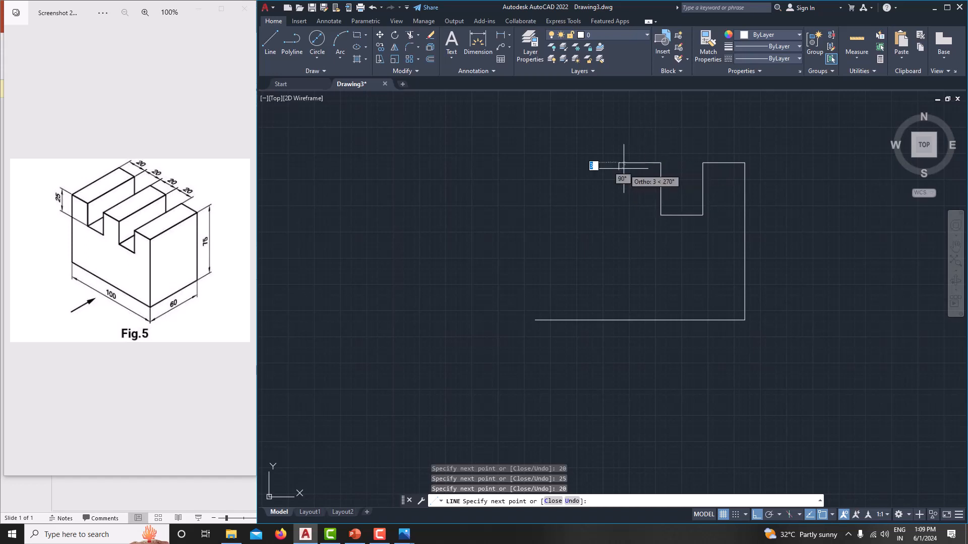
type("25")
key("Return")
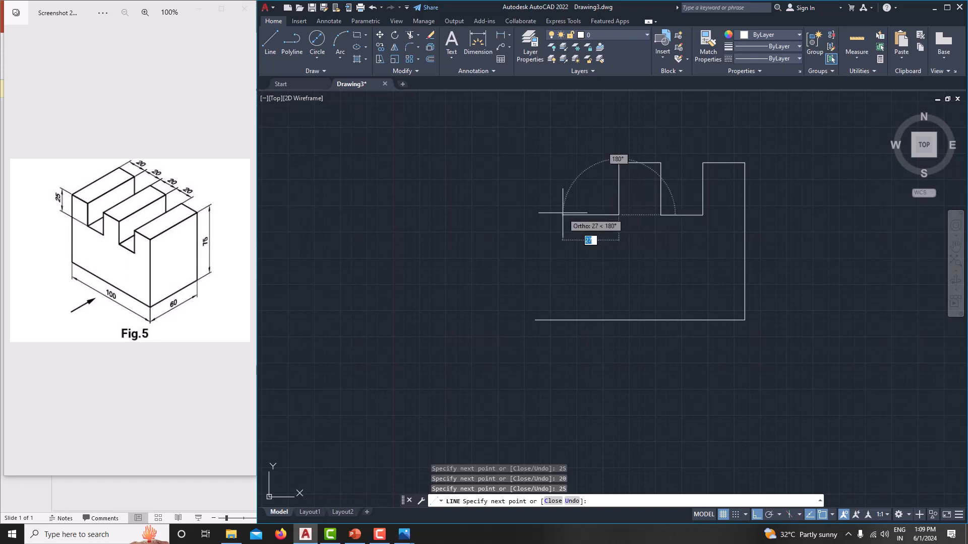
type("20")
key("Return")
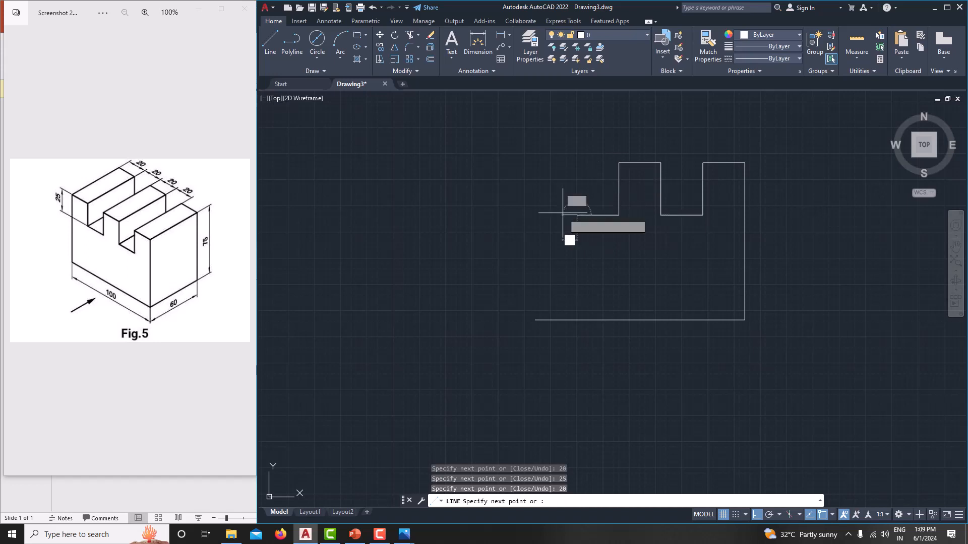
type("25")
key("Return")
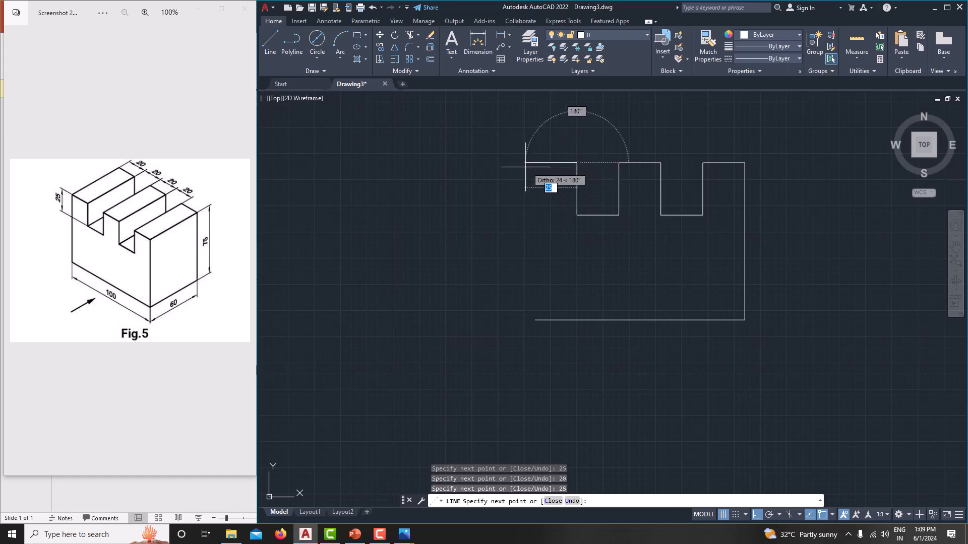
- Finish the front view with a 20 mm top edge and a left edge down to the base line's left end
type("20")
key("Return")
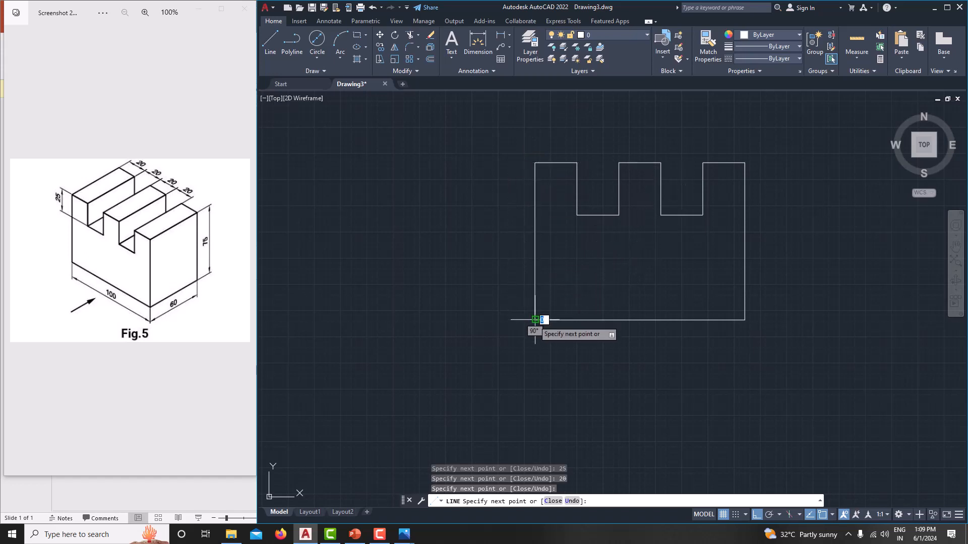
left_click(532, 320)
right_click(493, 222)
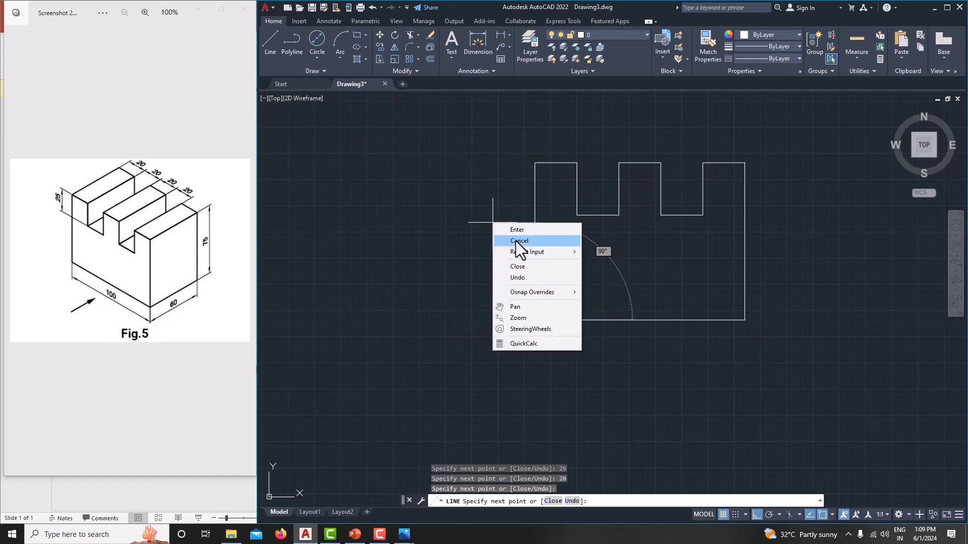
left_click(519, 241)
- Start the top view below the front view with a 60 mm vertical line downward, aligned with the front view's left edge
middle_click_drag(593, 255, 544, 263)
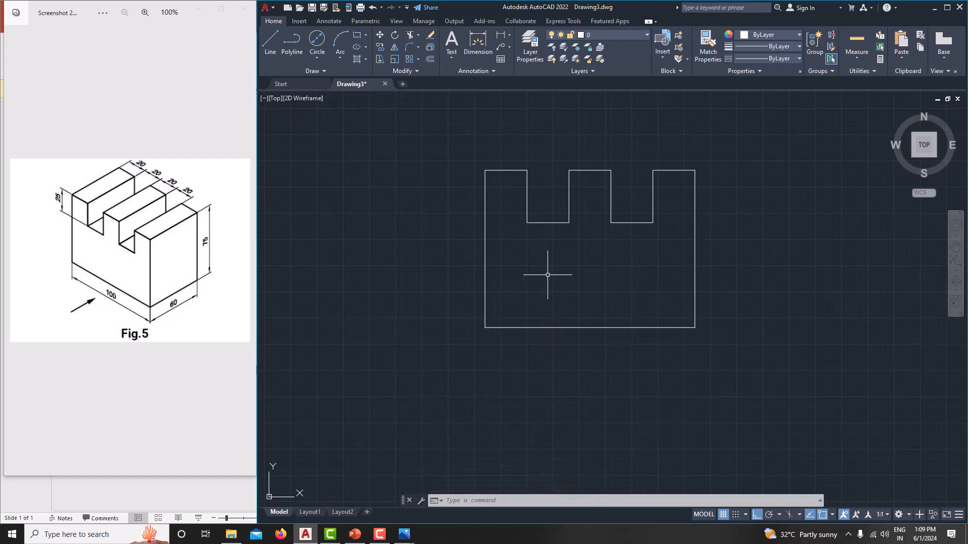
middle_click_drag(569, 343, 568, 328)
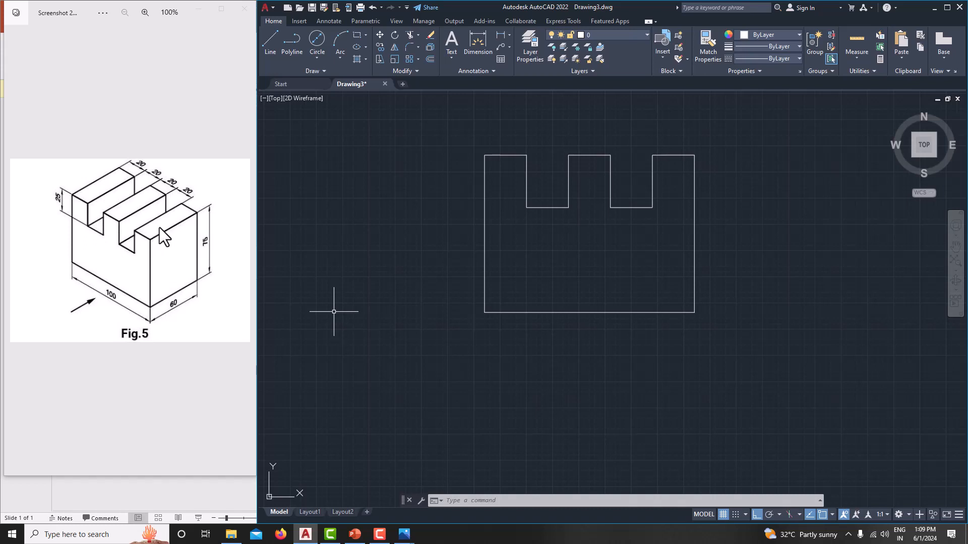
middle_click_drag(438, 289, 441, 252)
scroll(433, 260, "down", 2)
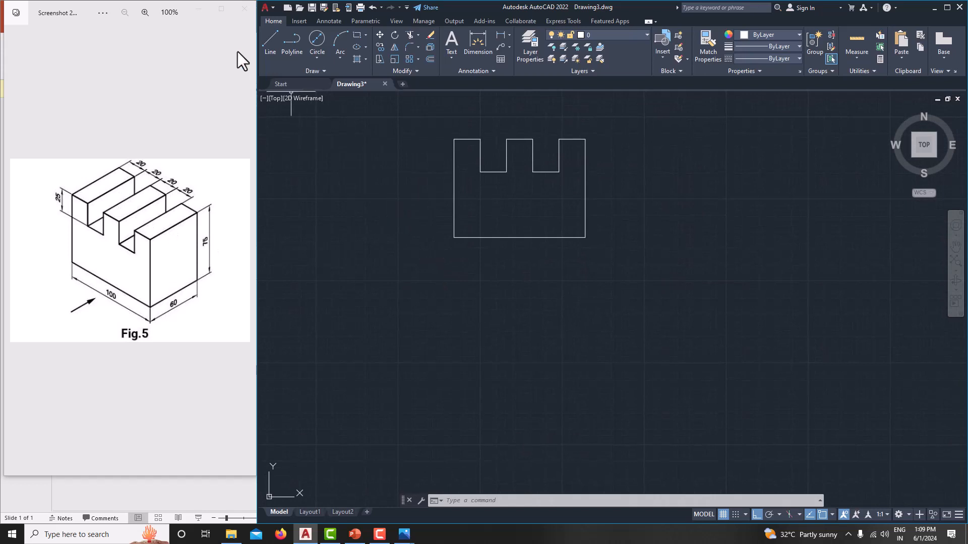
left_click(269, 43)
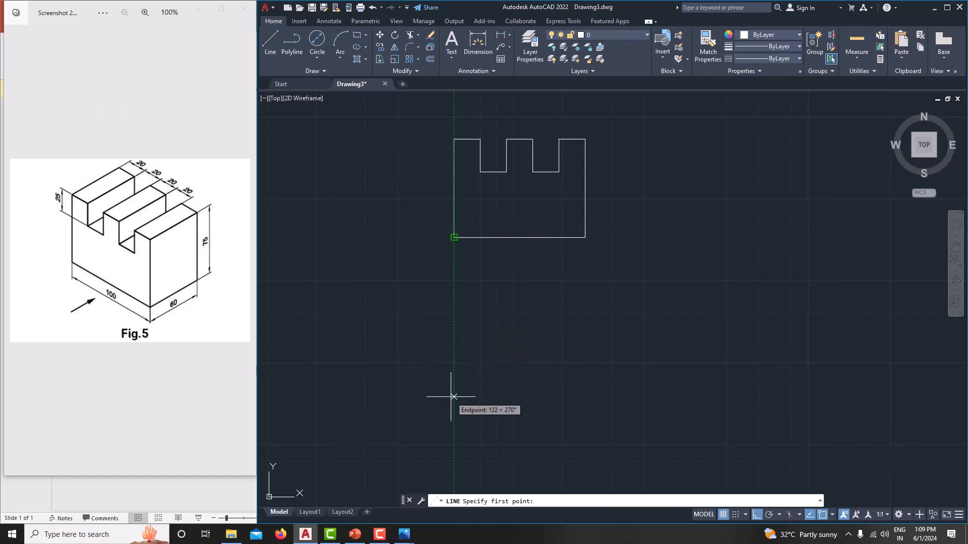
left_click(454, 364)
middle_click_drag(464, 460, 463, 336)
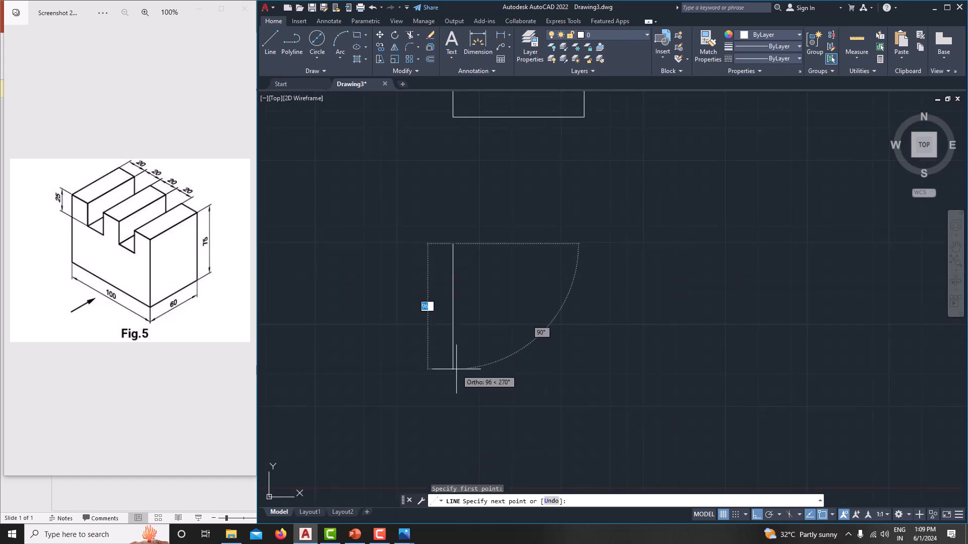
type("60")
key("Return")
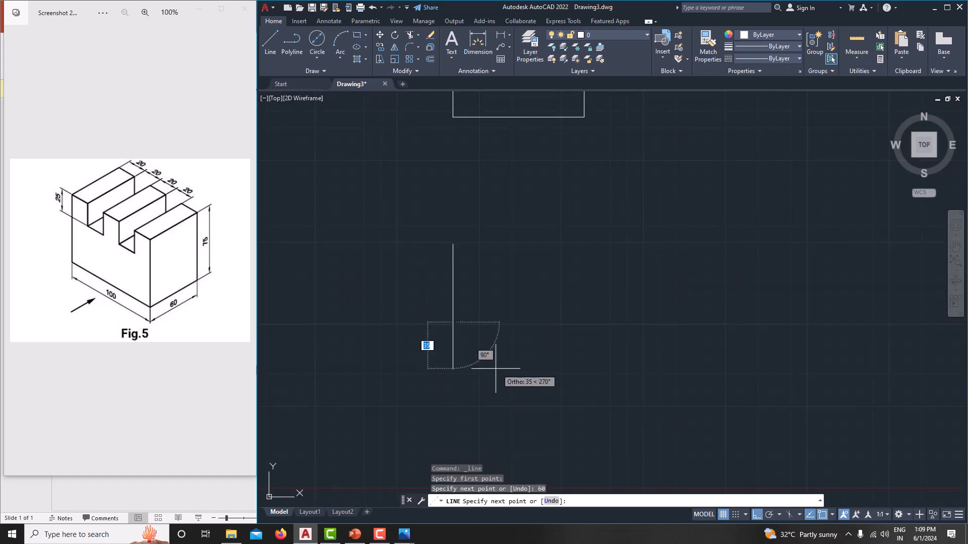
- Continue the top view with a 20 mm bottom segment to the right and a 60 mm vertical line upward
scroll(473, 298, "up", 4)
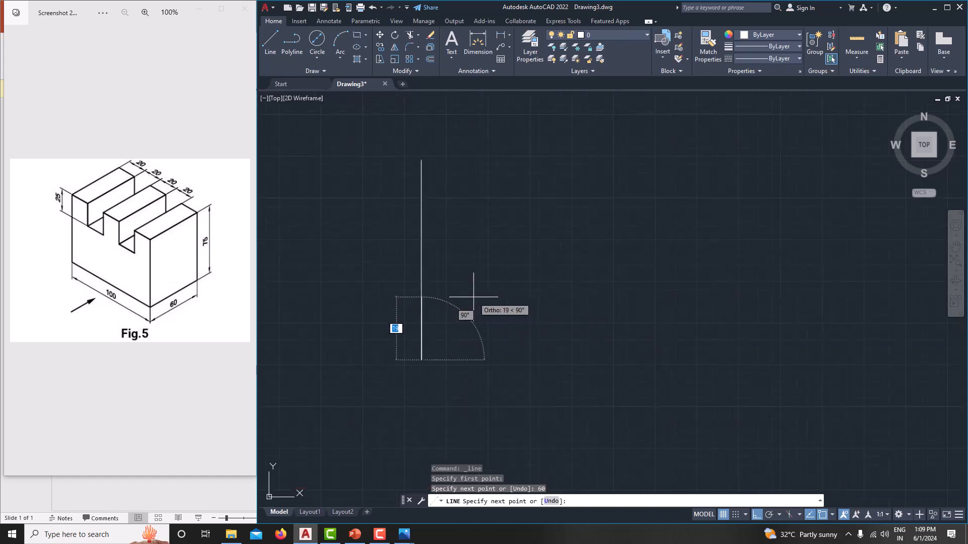
middle_click_drag(474, 298, 499, 356)
scroll(498, 357, "down", 4)
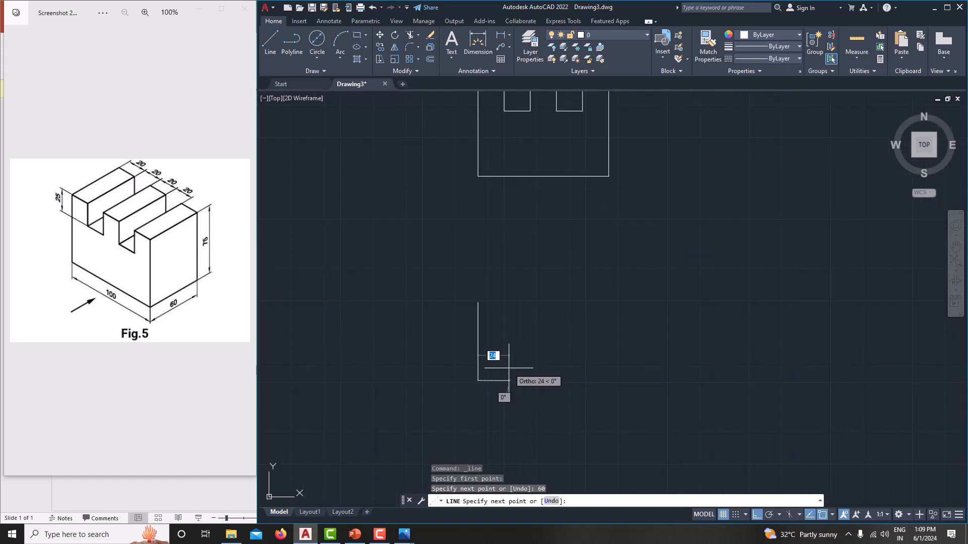
type("20")
key("Return")
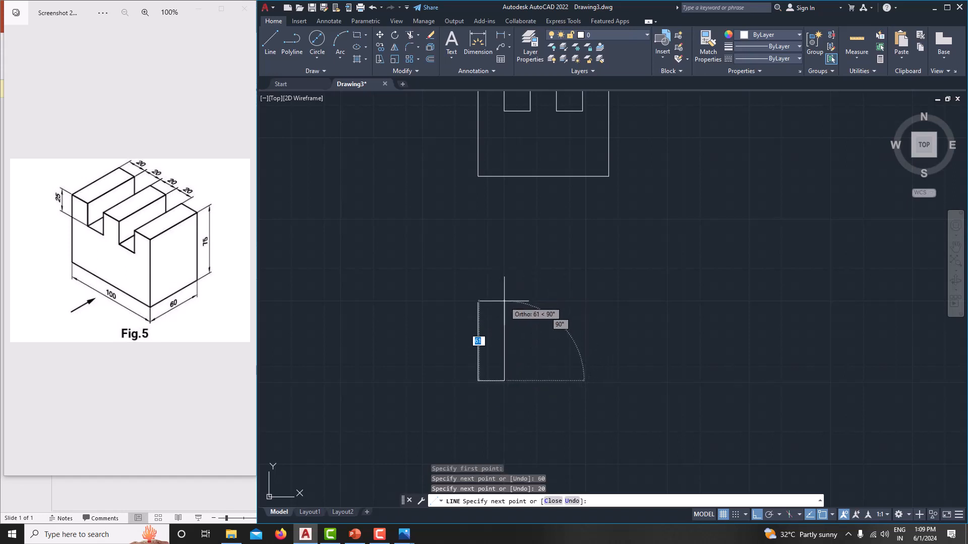
type("60")
key("Return")
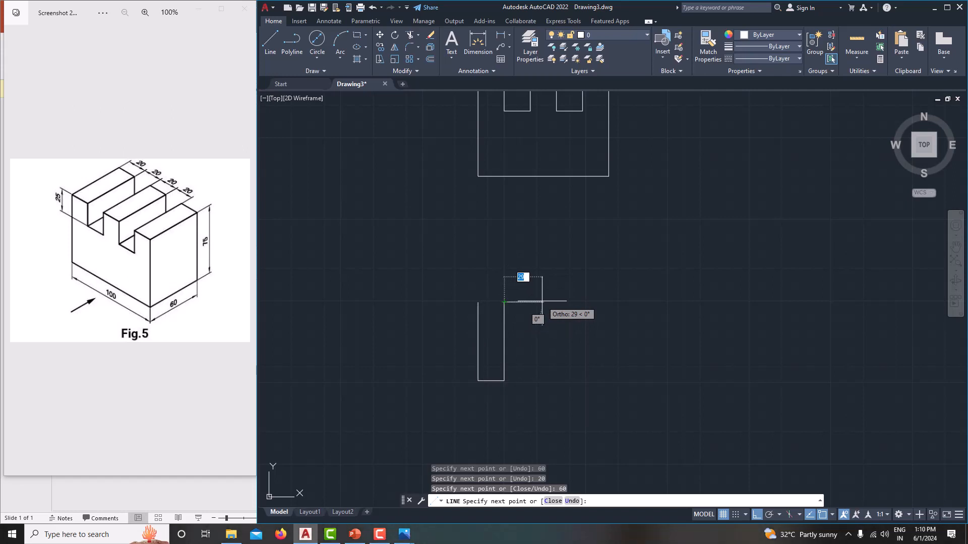
- Add the second and third top-view strips: 20 mm right, 60 mm down, 20 mm right and 60 mm up
type("20")
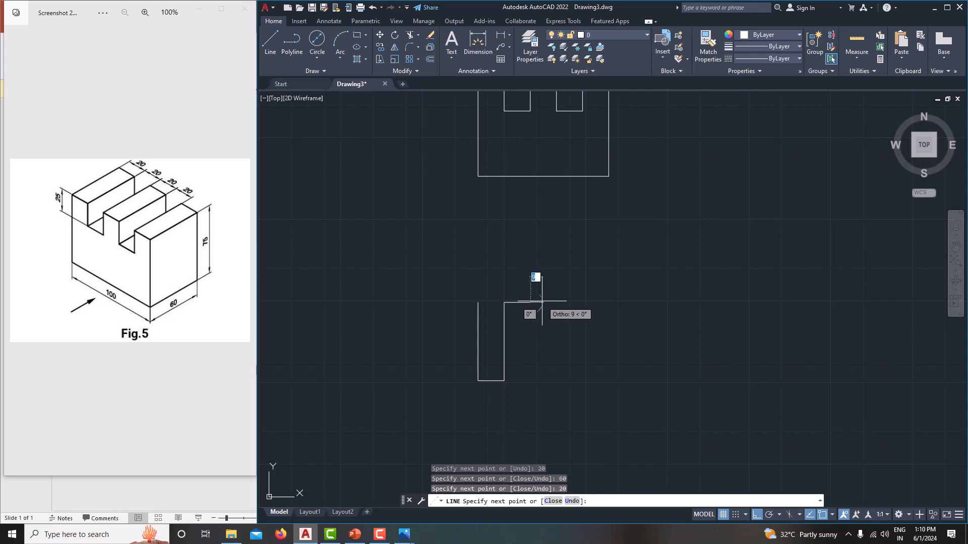
key("Return")
type("60")
key("Return")
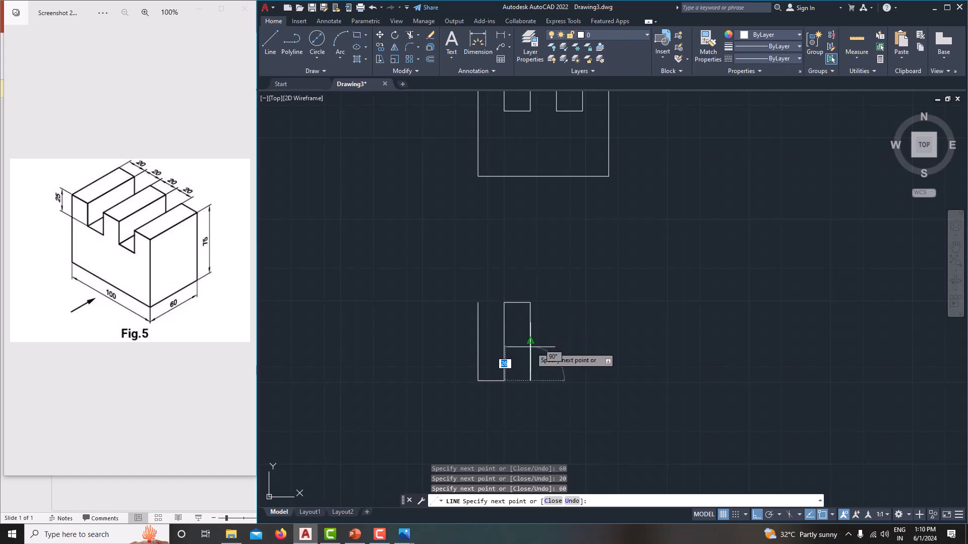
type("20")
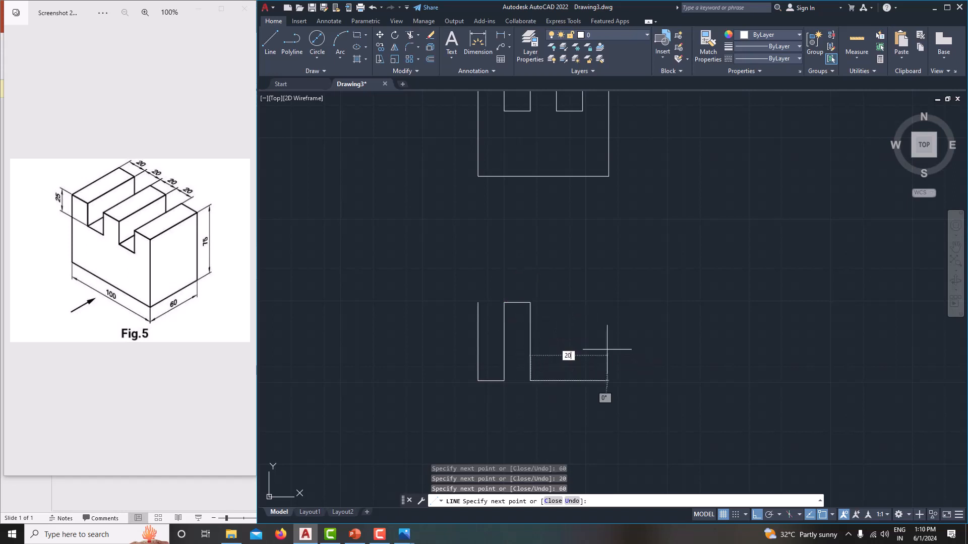
key("Return")
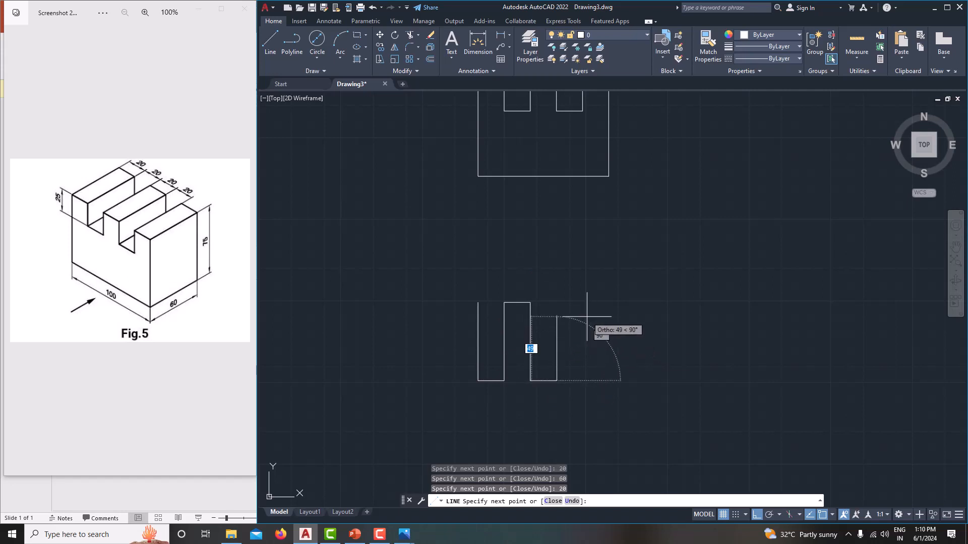
type("60")
key("Return")
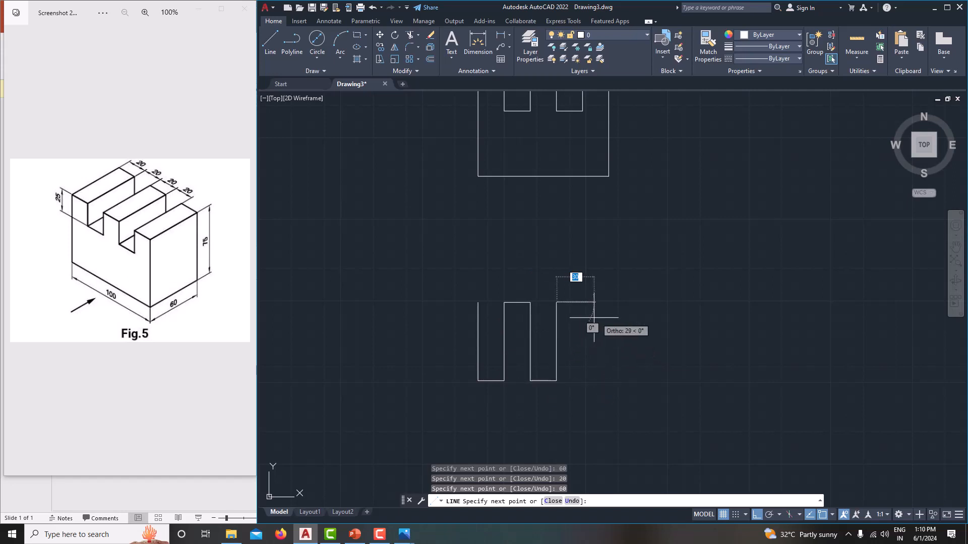
- Add the fourth and fifth top-view strips with a 20 mm top segment, 60 mm down, 20 mm bottom segment and 60 mm up
type("20")
key("Return")
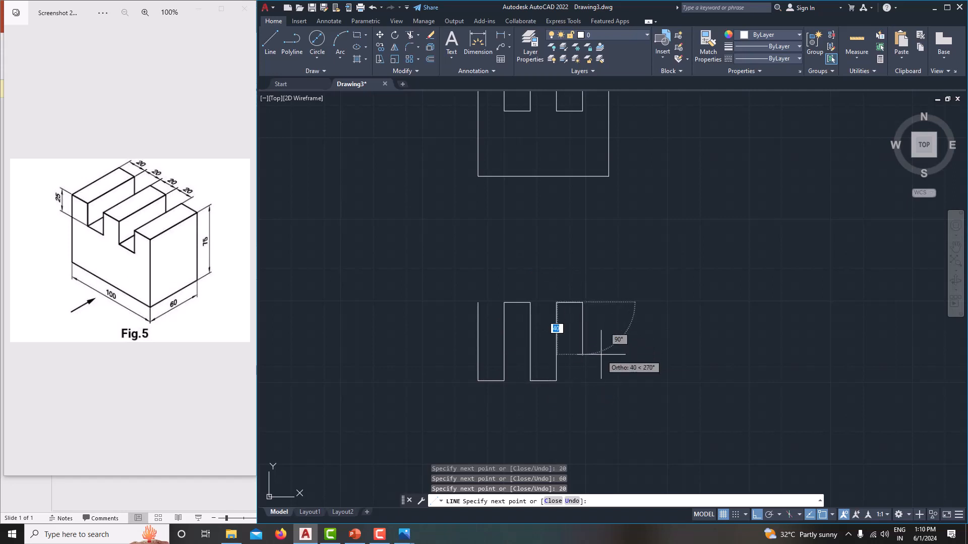
type("60")
key("Return")
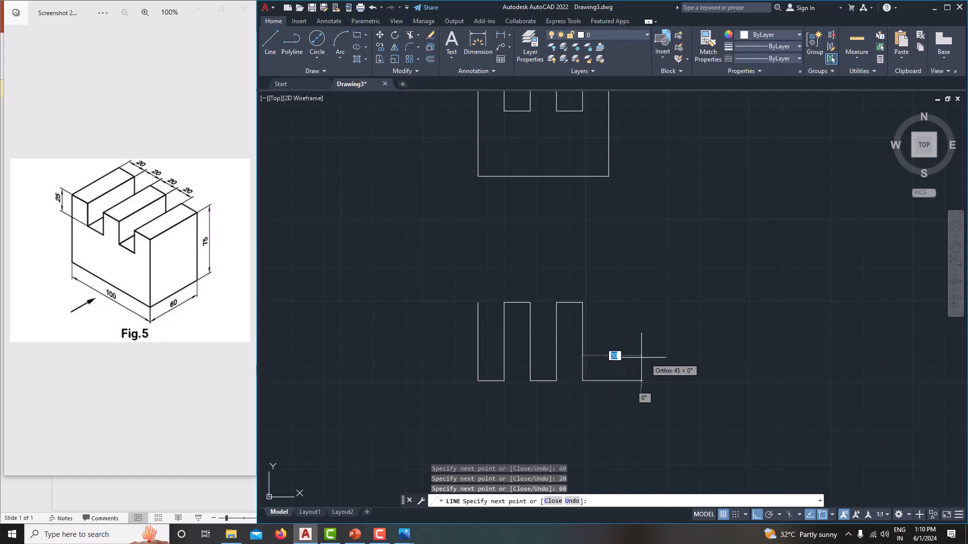
type("20")
key("Return")
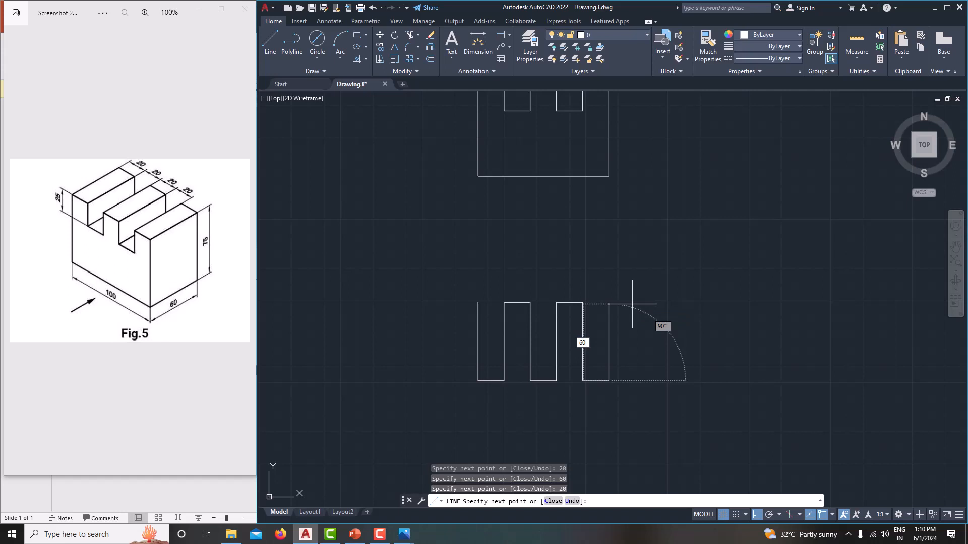
type("60")
key("Return")
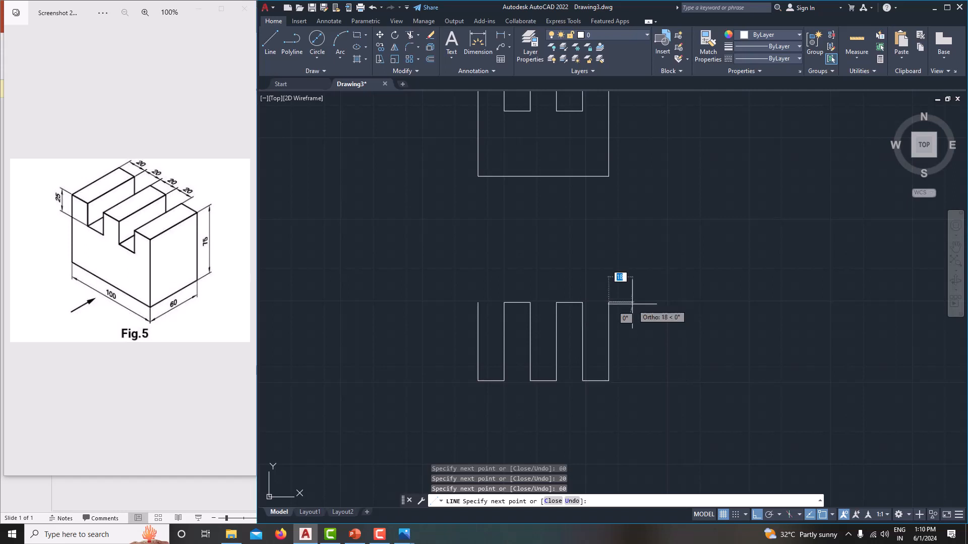
- Close the rightmost top-view strip with a line back to the fourth strip's upper right corner, and end the line
left_click(583, 302)
right_click(619, 247)
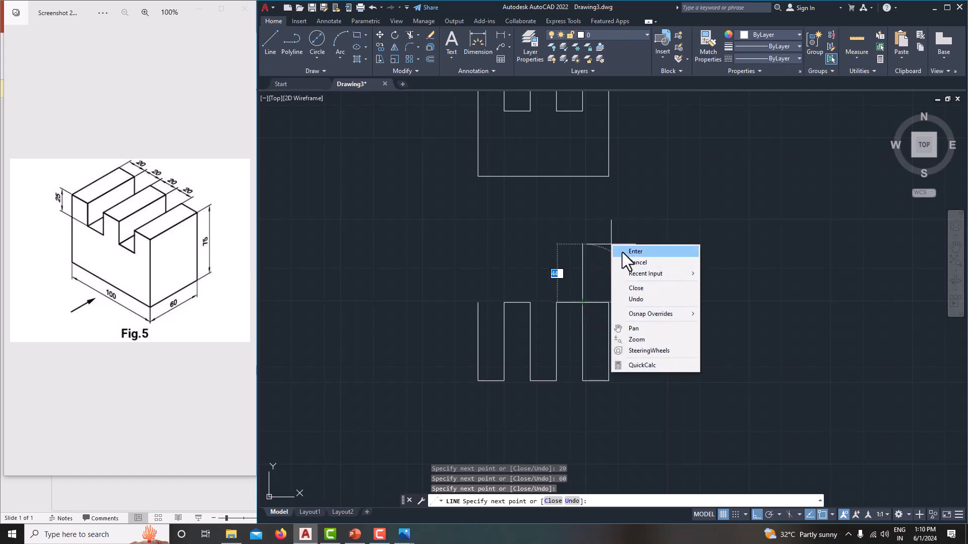
left_click(630, 262)
middle_click_drag(629, 280, 641, 272)
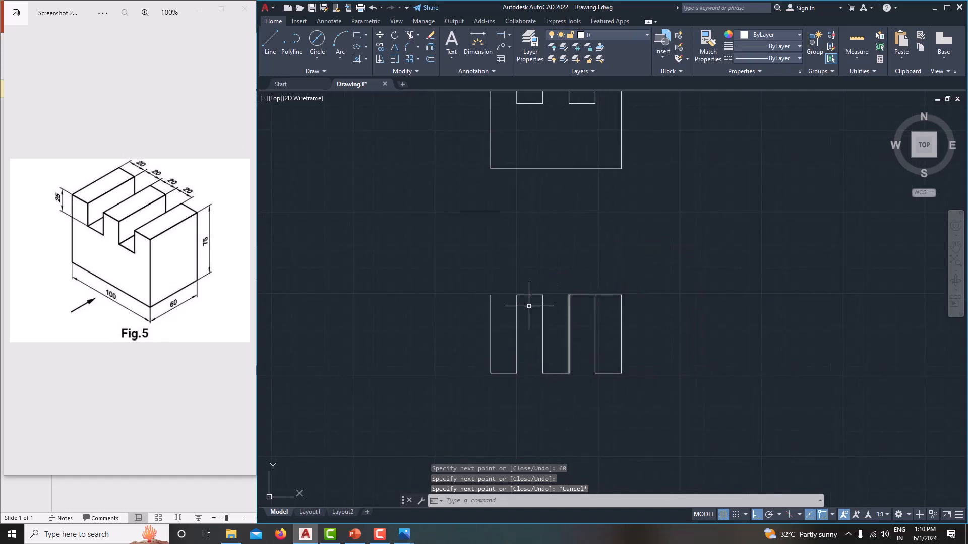
- Close the bottom of the fourth top-view strip with a line between its two lower corners
left_click(278, 44)
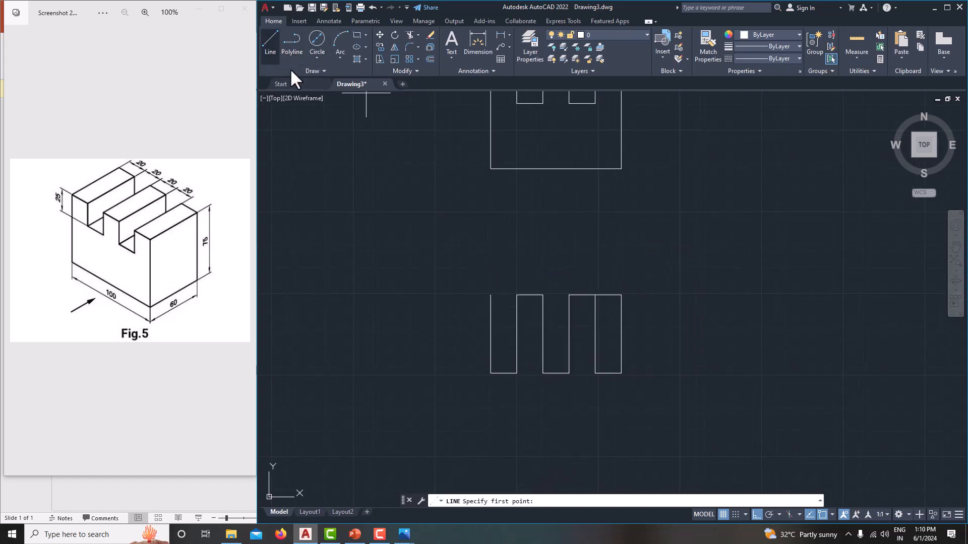
left_click(595, 374)
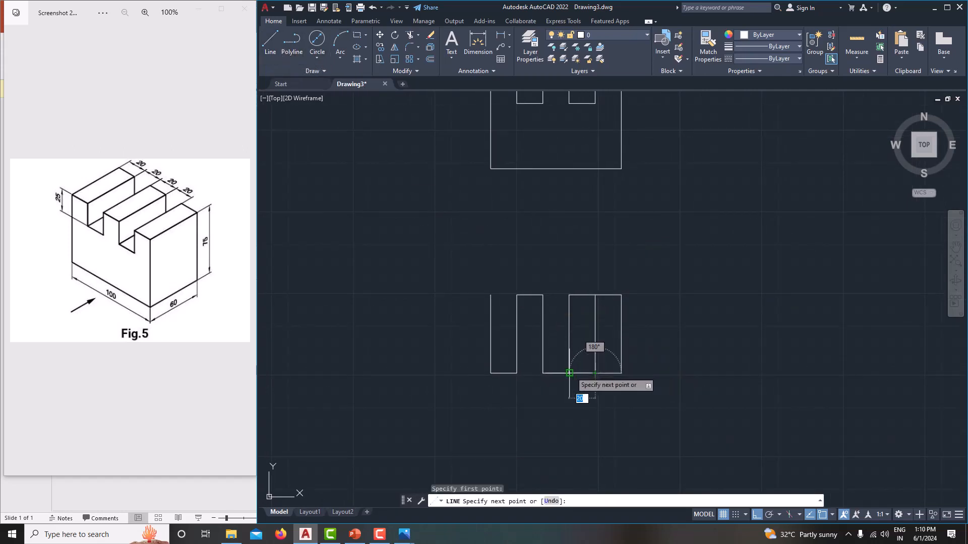
left_click(569, 373)
right_click(595, 325)
left_click(625, 343)
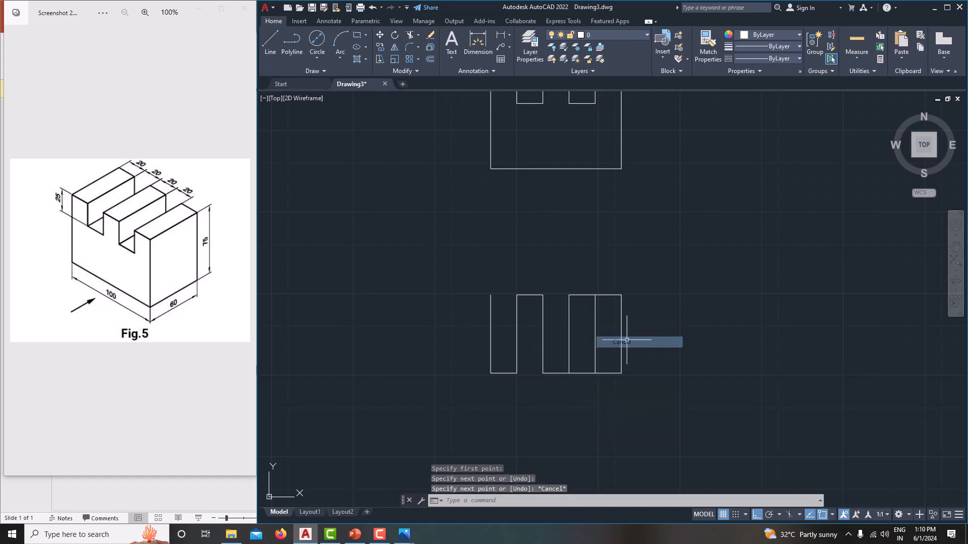
- Close the bottom of the second top-view strip with a line between its lower corners
left_click(275, 48)
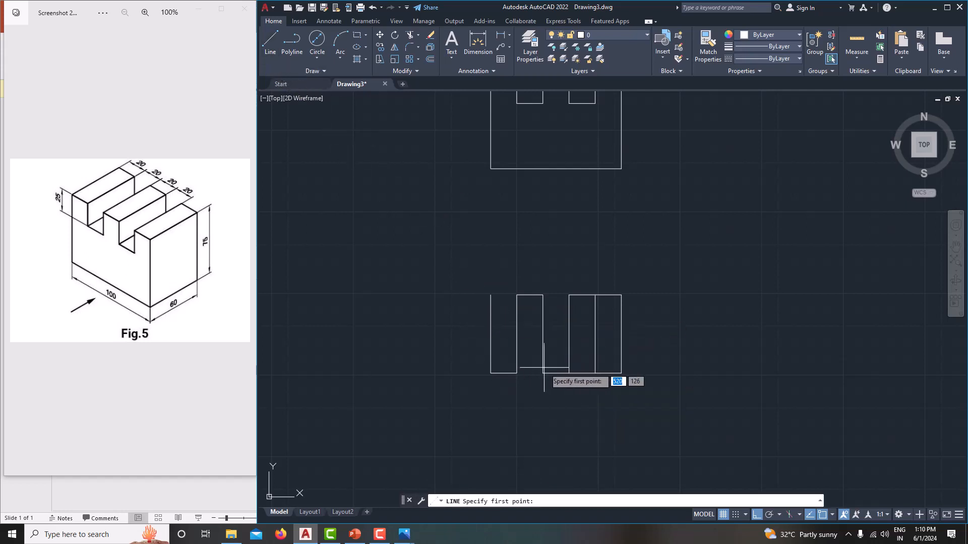
left_click(517, 374)
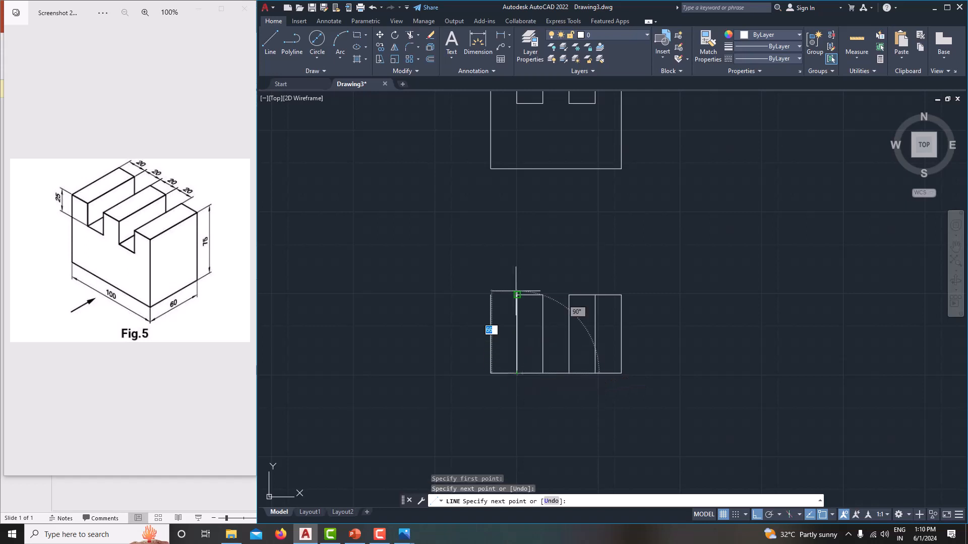
right_click(502, 254)
left_click(544, 274)
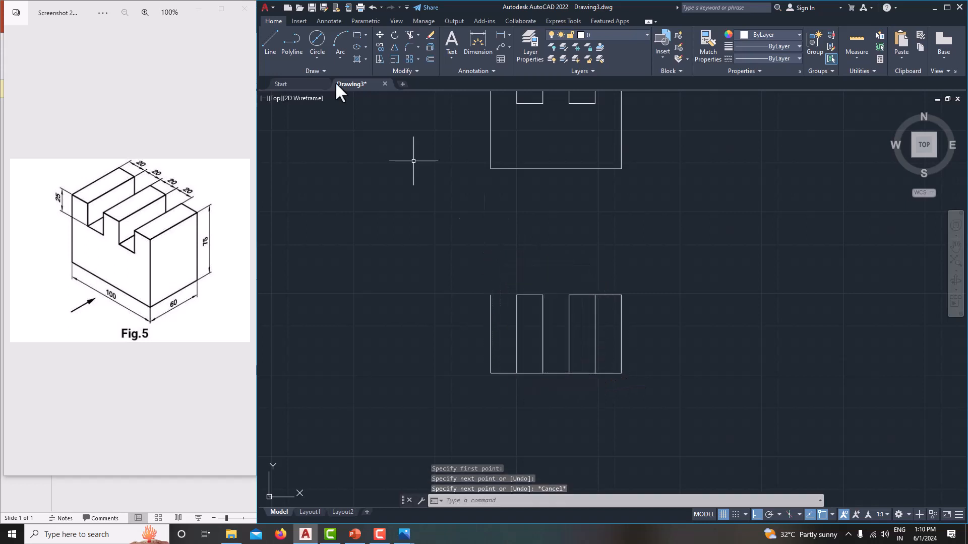
- Close the top of the middle top-view strip with a line running leftward to the second strip's upper left corner
left_click(271, 40)
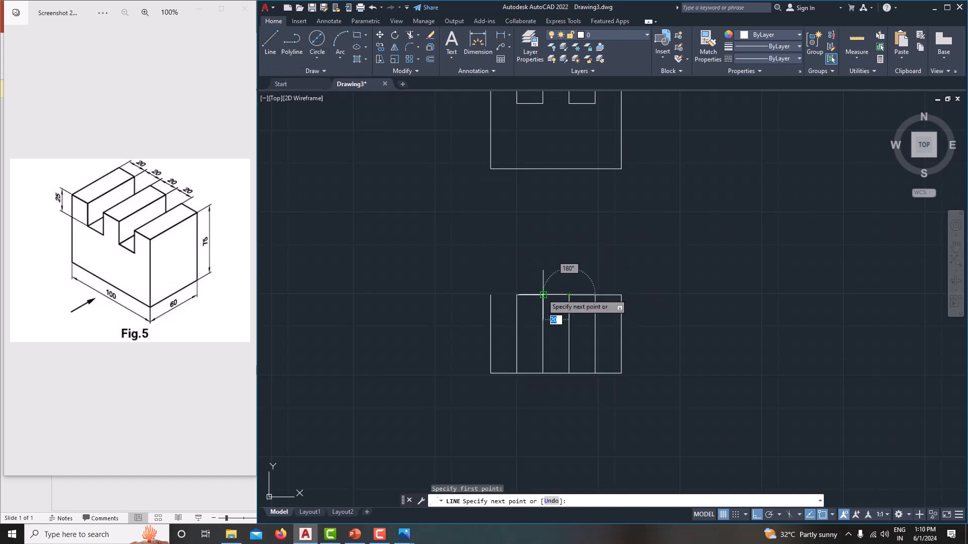
left_click(517, 295)
right_click(546, 218)
left_click(577, 235)
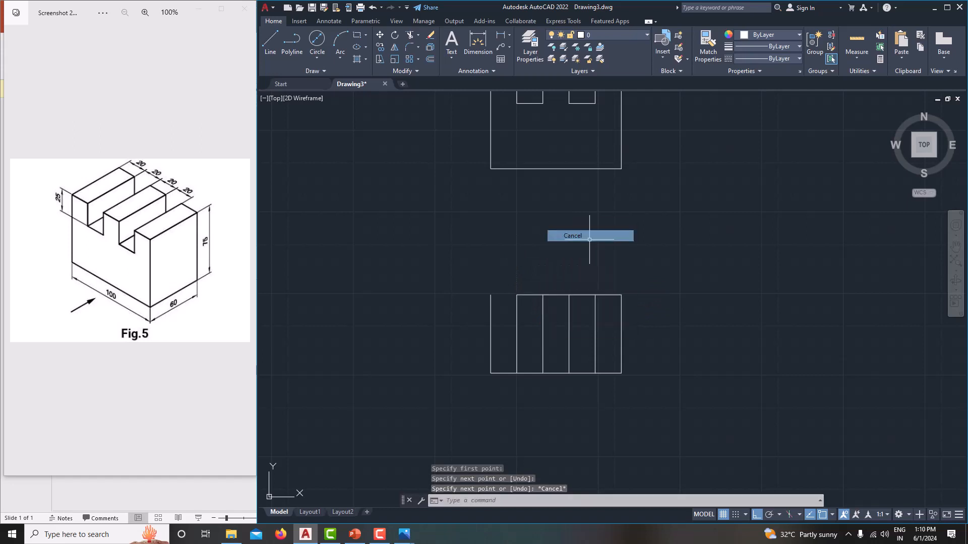
- Close the top of the leftmost top-view strip with a line ending at its upper left corner, and end the line
left_click(270, 41)
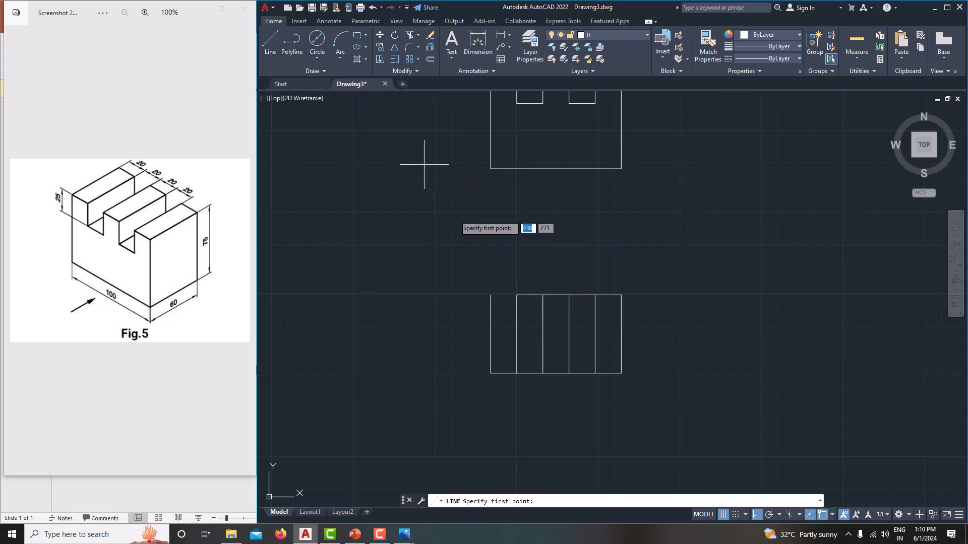
left_click(490, 295)
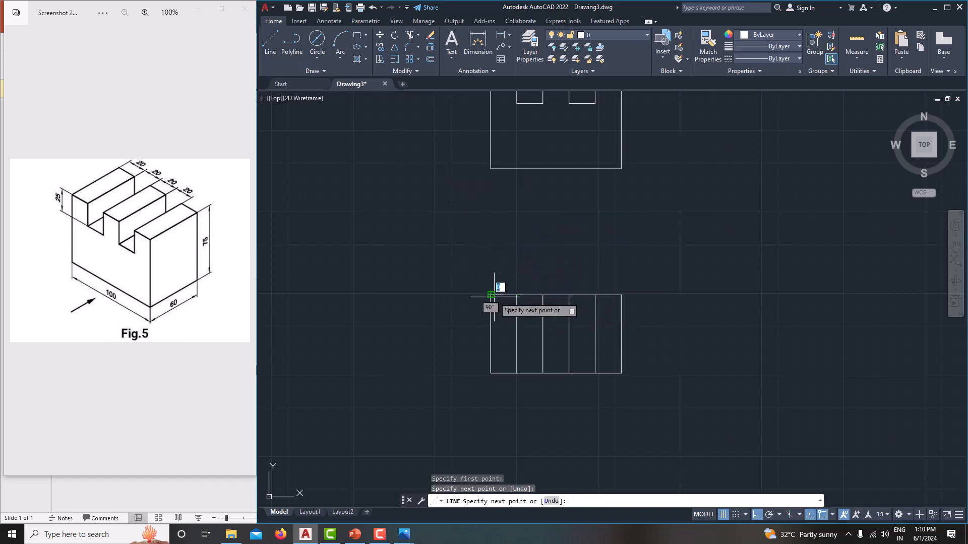
right_click(491, 223)
left_click(540, 241)
- Move the whole top view straight up so it sits closer beneath the front view, keeping the two views vertically aligned
scroll(488, 293, "down", 3)
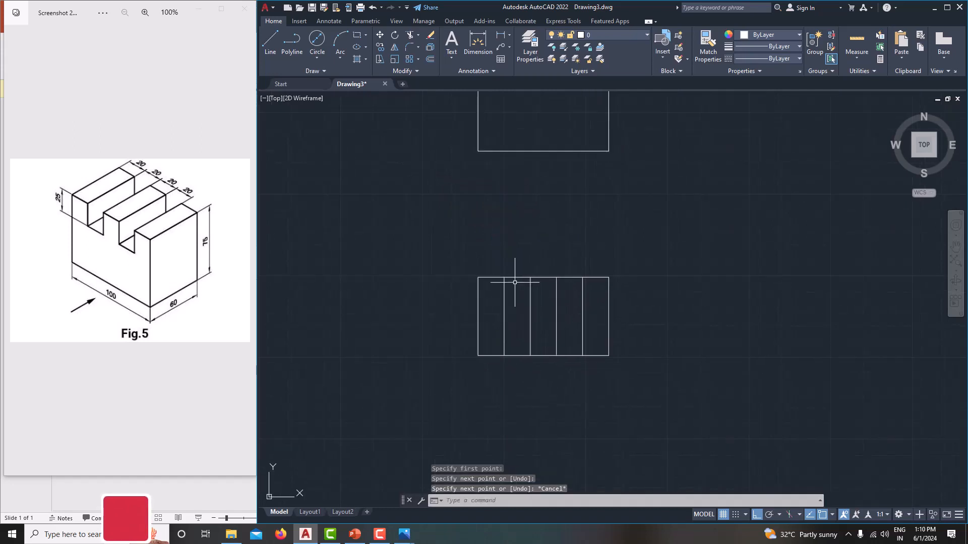
scroll(488, 293, "up", 4)
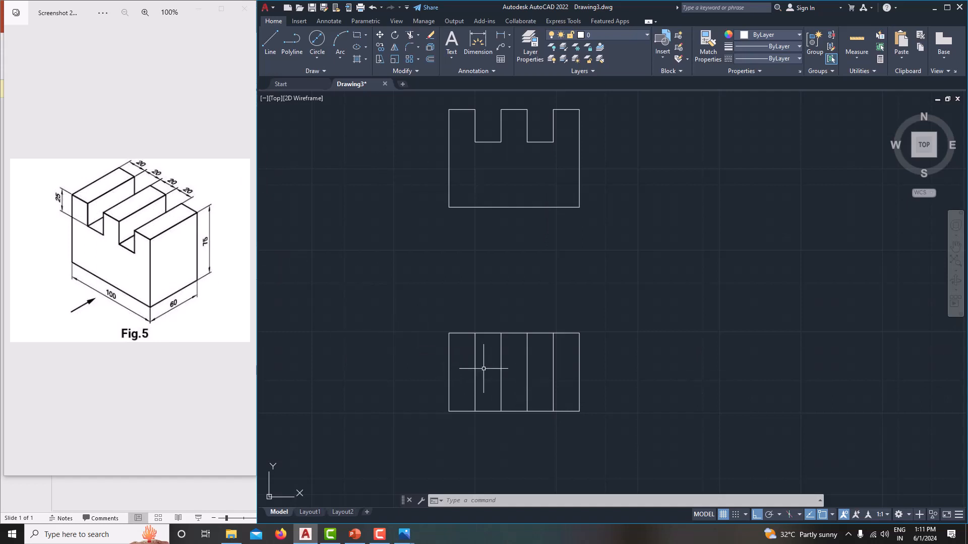
middle_click_drag(543, 330, 561, 335)
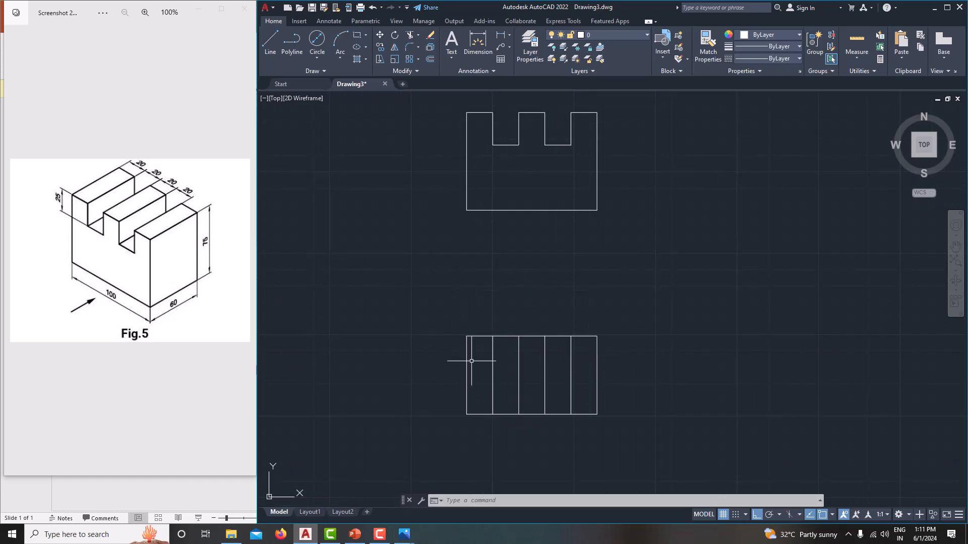
left_click_drag(430, 301, 645, 446)
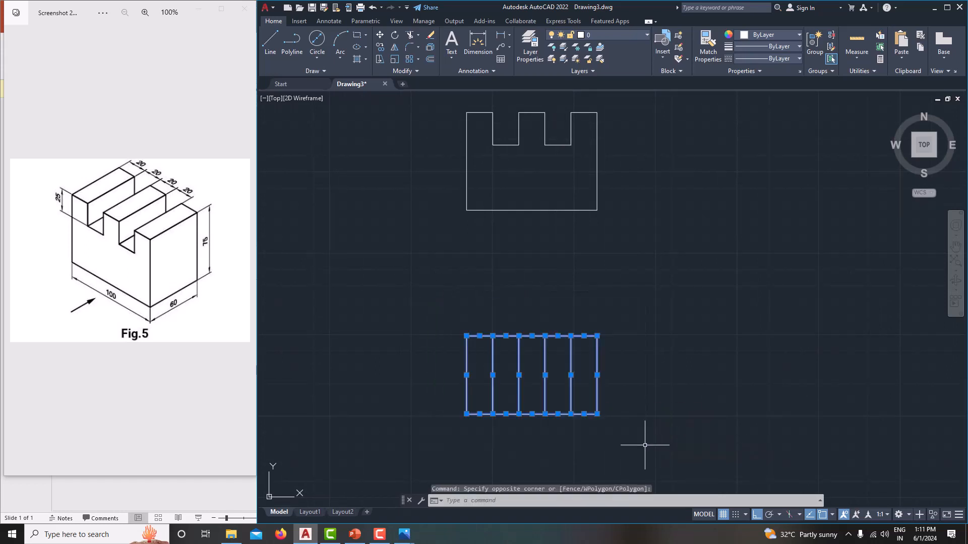
left_click(380, 33)
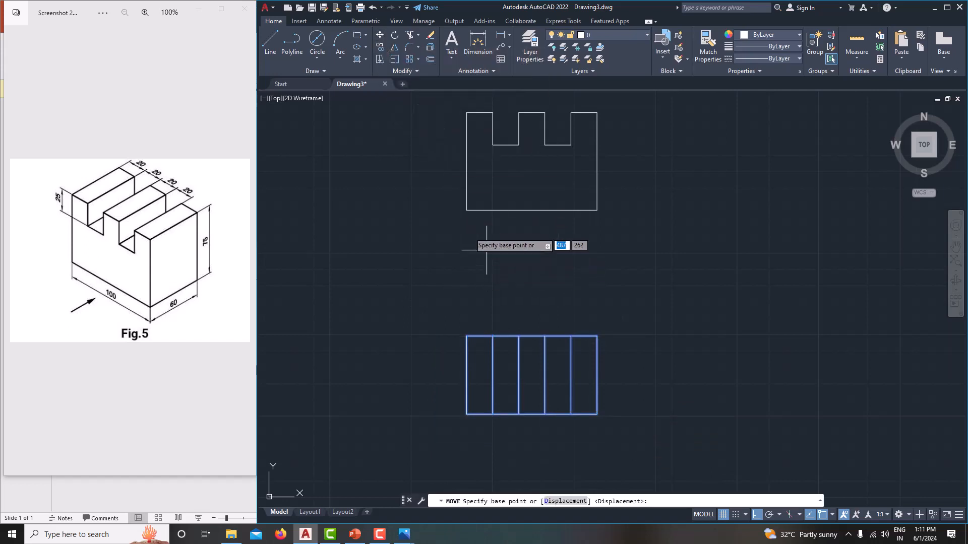
left_click(466, 210)
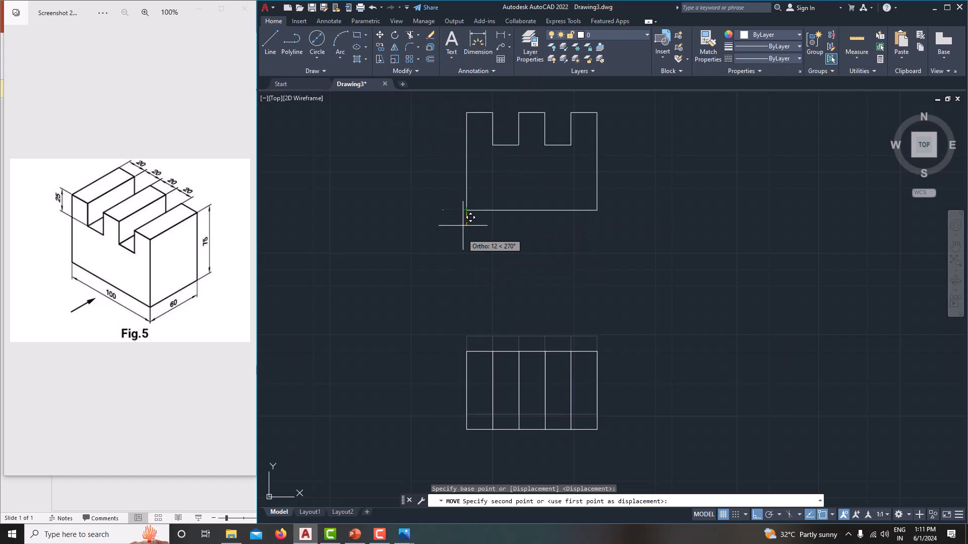
left_click(452, 128)
- Draw the side-view outline to the left of the front view, 60 wide and 75 high, level with the front view's top and bottom edges
mouse_move(430, 255)
middle_mouse_down()
mouse_move(439, 290)
mouse_move(450, 285)
mouse_move(482, 307)
middle_mouse_up()
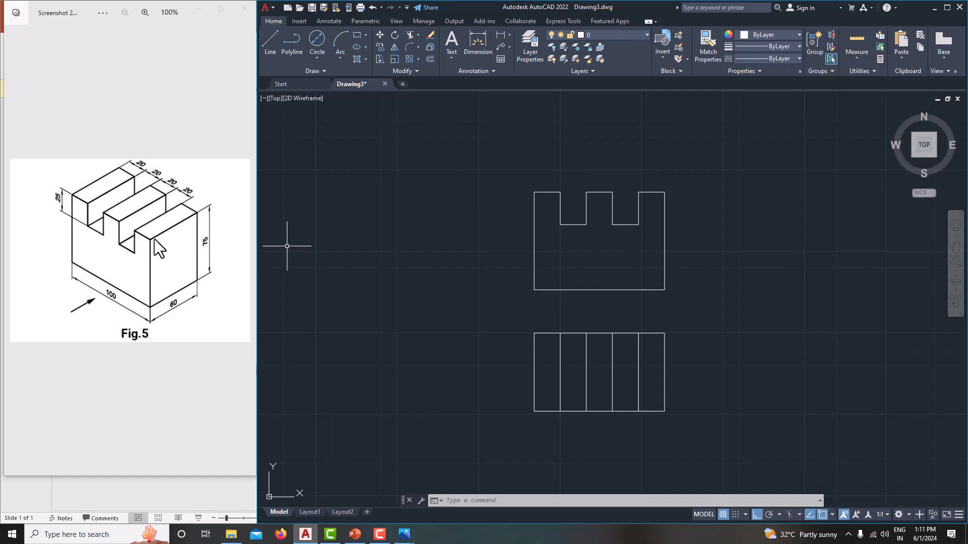
left_click(268, 39)
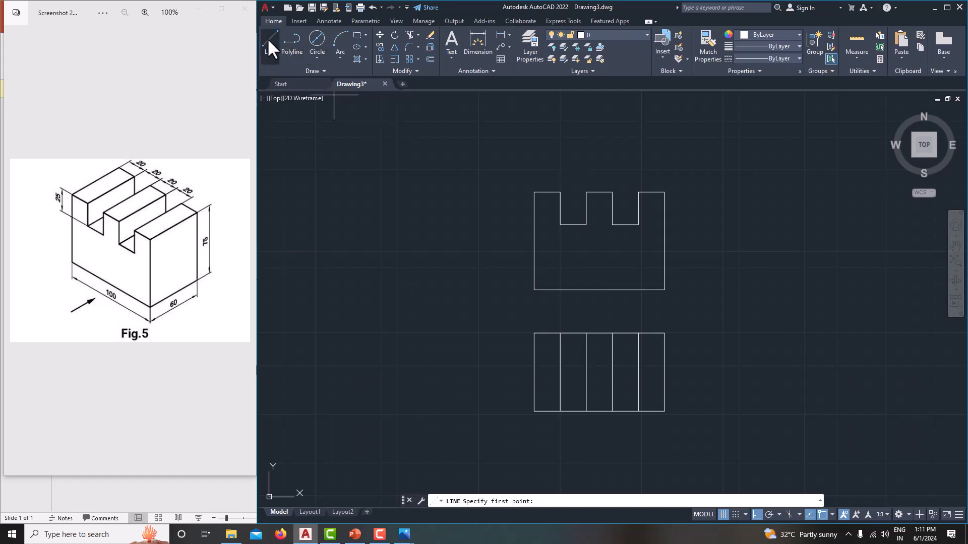
left_click(450, 290)
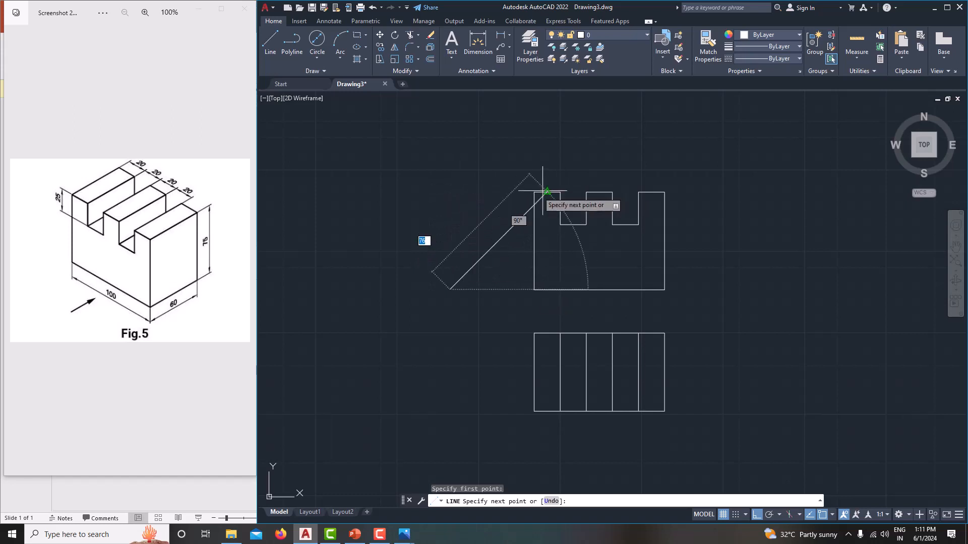
left_click(449, 192)
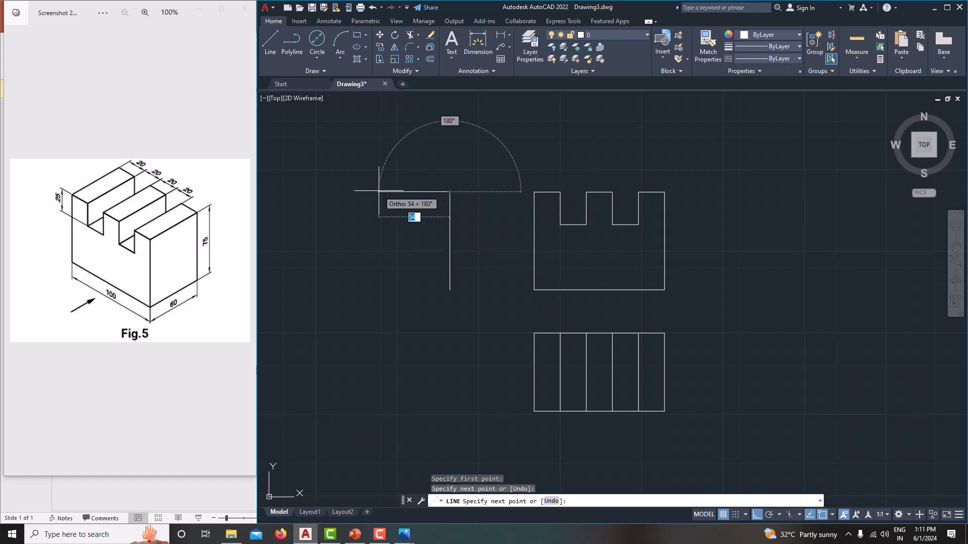
type("60")
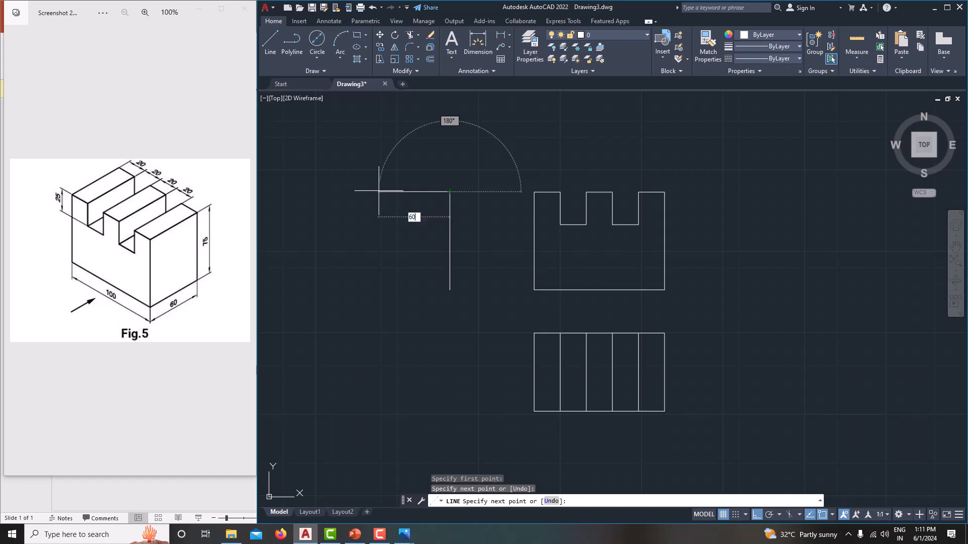
key("Return")
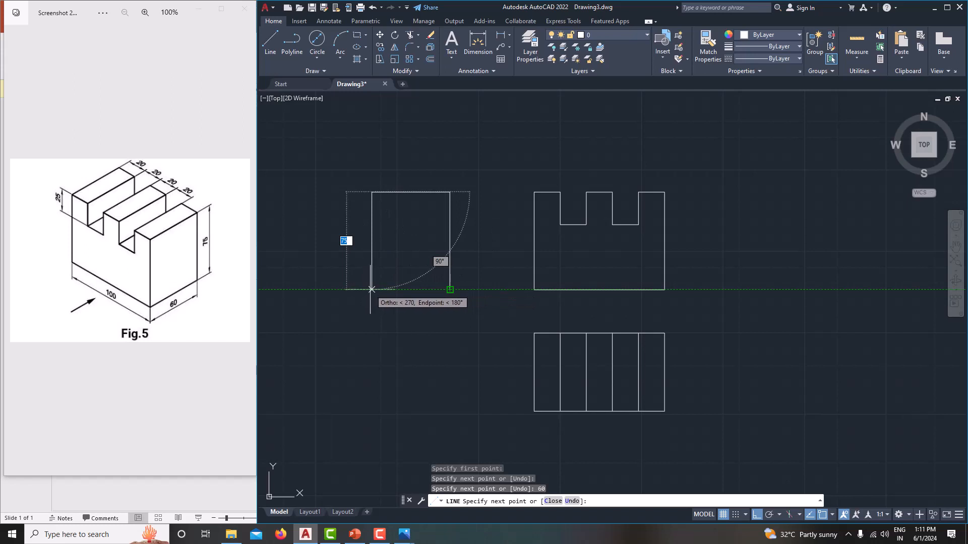
left_click(371, 289)
left_click(449, 290)
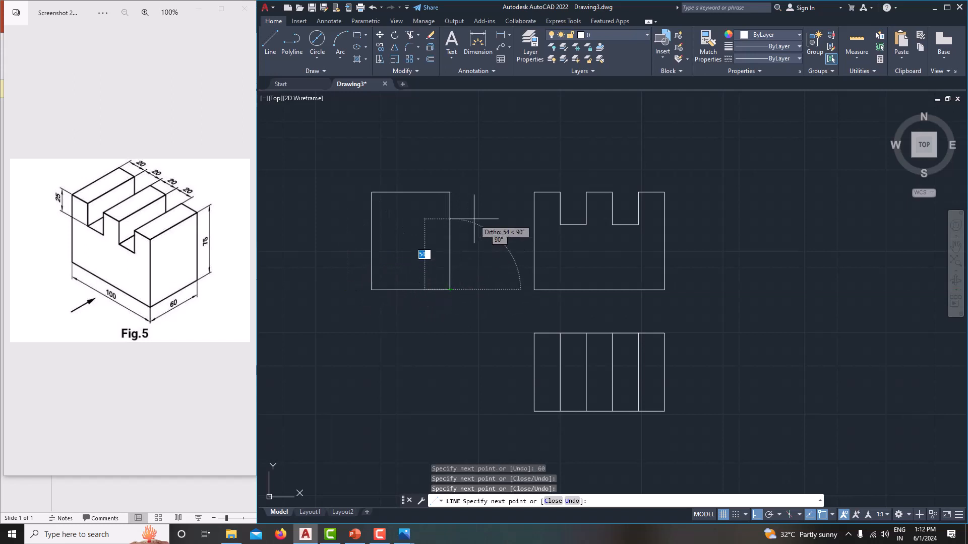
right_click(473, 218)
left_click(503, 239)
- Draw a horizontal line across the full width of the side view, level with the front view's slot bottoms, and end the line
mouse_move(500, 251)
middle_mouse_down()
mouse_move(506, 257)
mouse_move(504, 231)
mouse_move(482, 235)
middle_mouse_up()
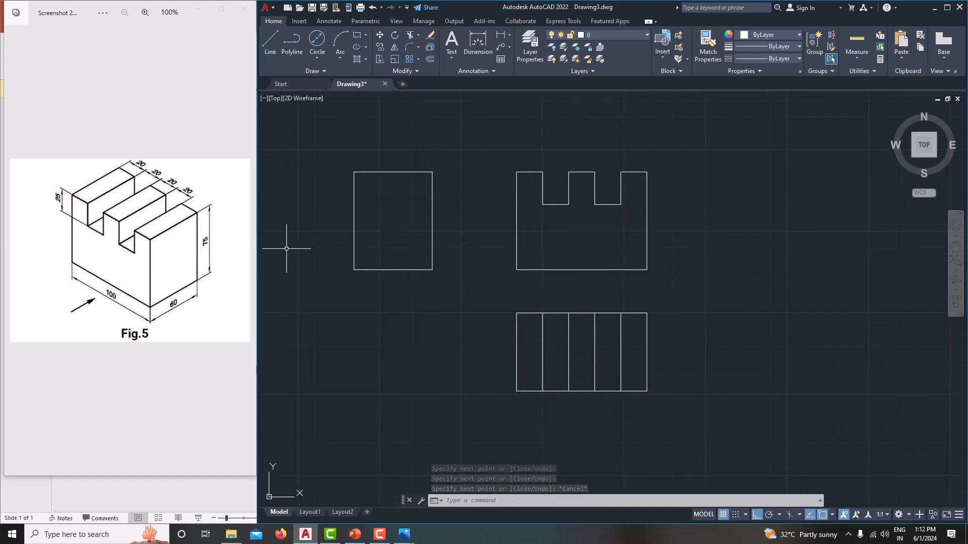
left_click(271, 43)
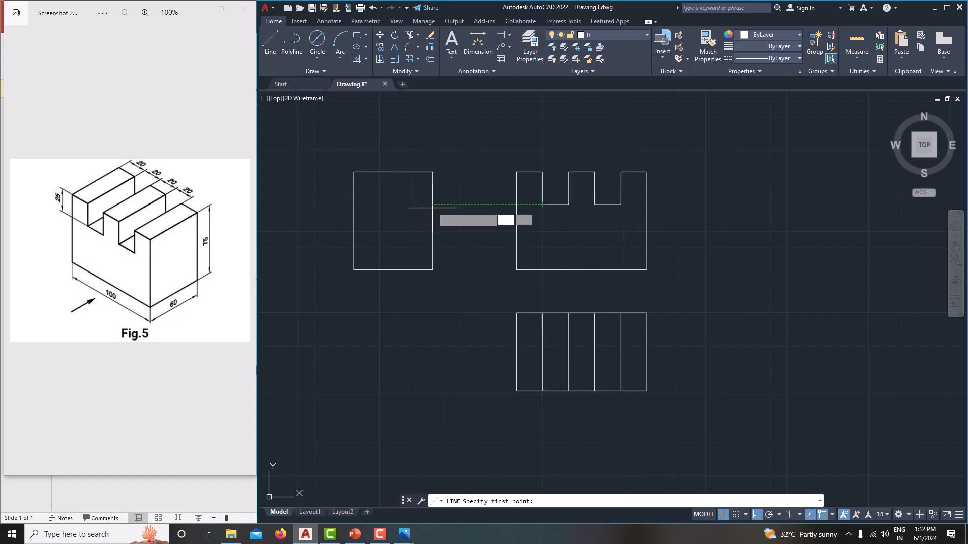
left_click(432, 204)
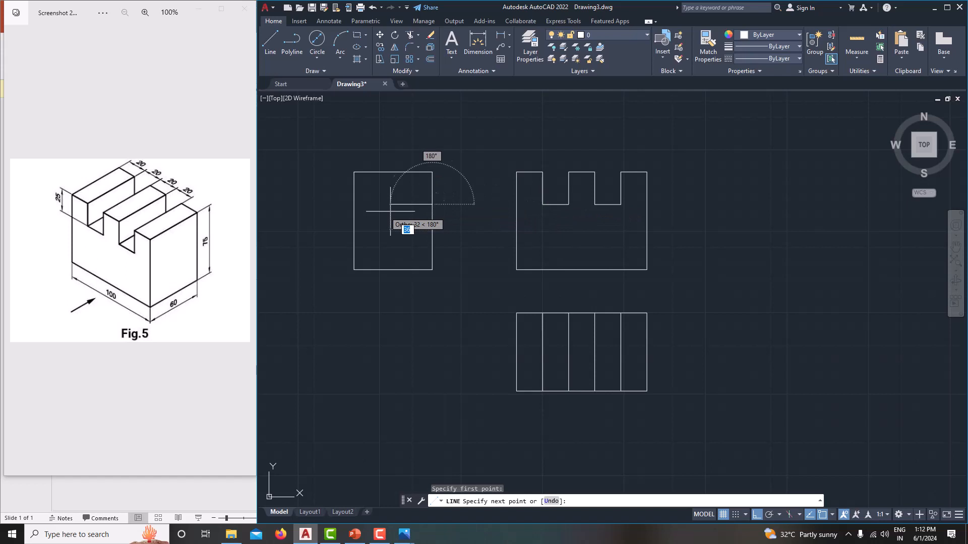
left_click(354, 220)
key("ctrl+z")
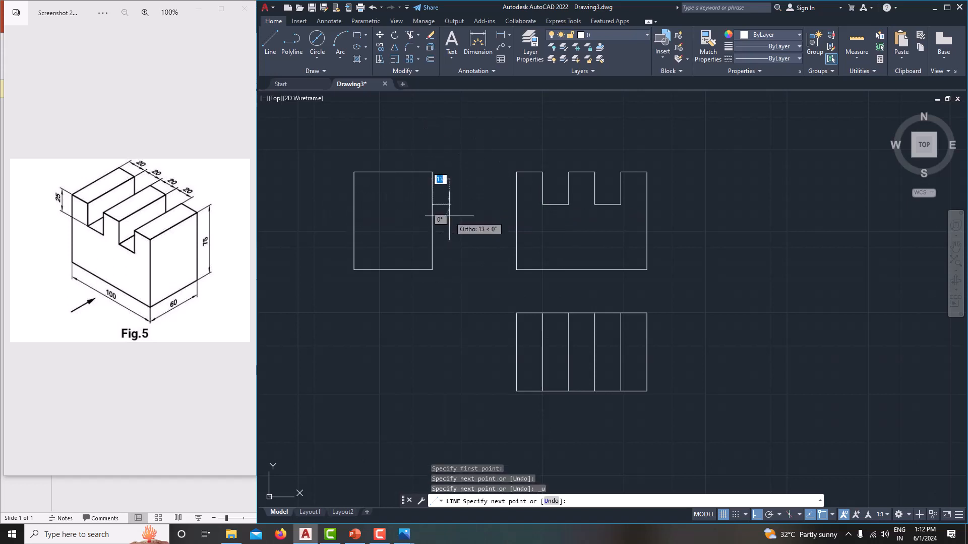
scroll(355, 201, "up", 2)
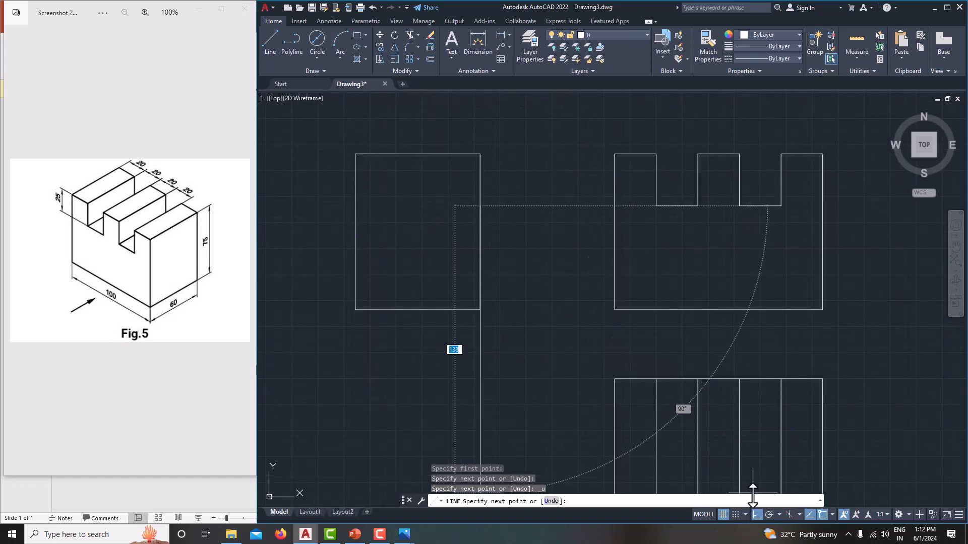
scroll(352, 208, "up", 4)
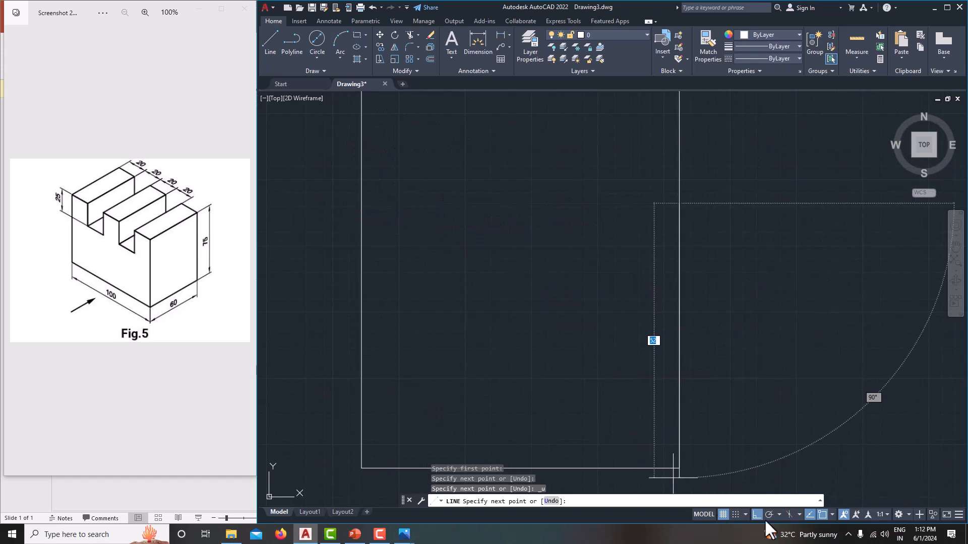
left_click(833, 514)
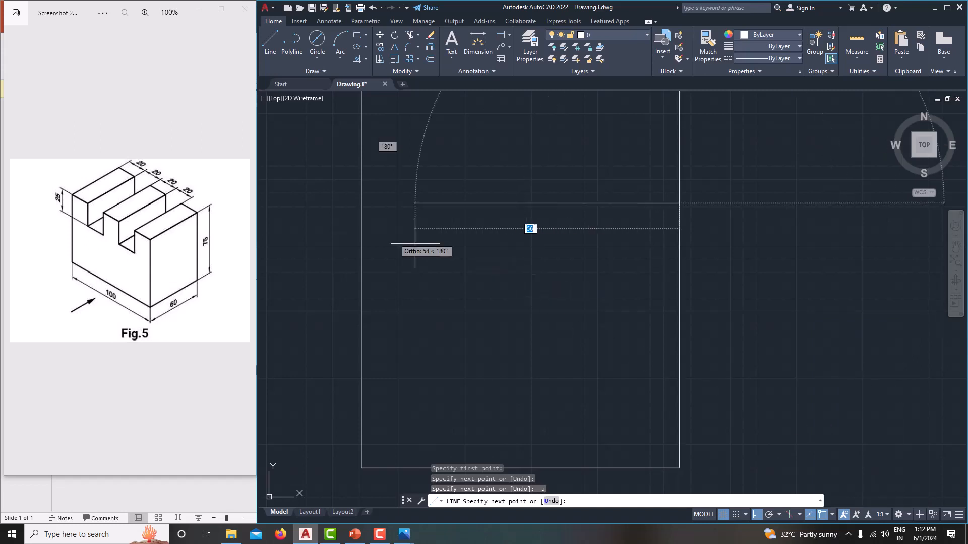
left_click(361, 203)
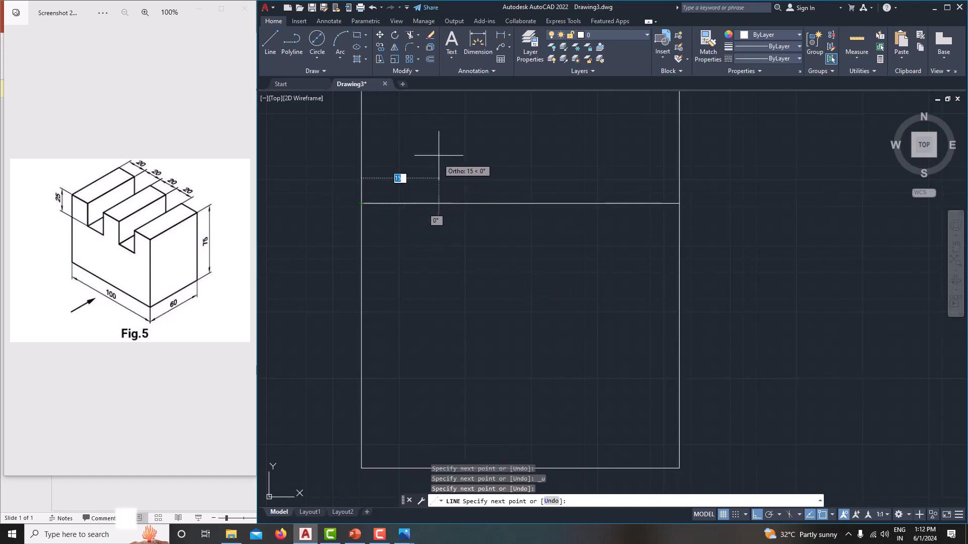
right_click(439, 155)
left_click(464, 174)
- Add a linear dimension for the top view's overall width between its lower corners, placed just below the bottom edge
scroll(425, 249, "down", 6)
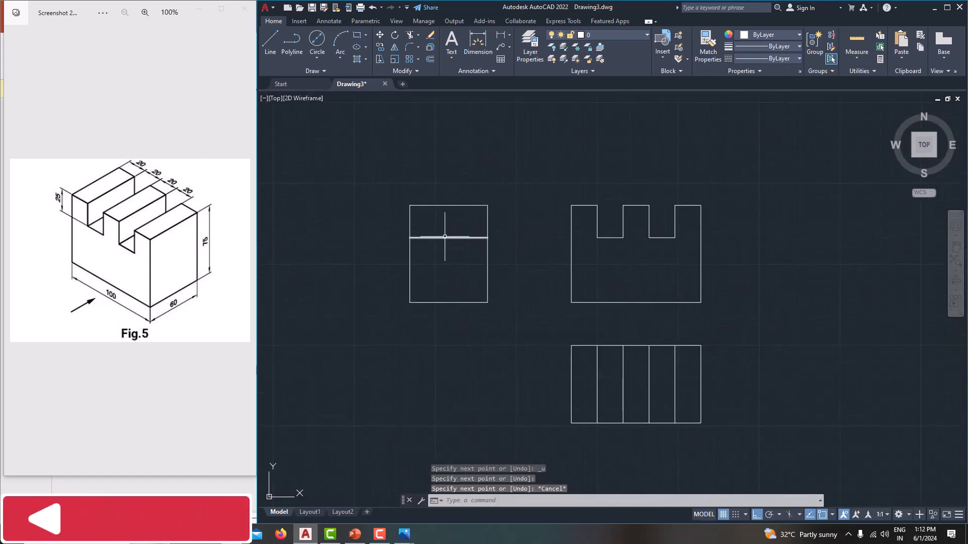
middle_click_drag(498, 249, 475, 248)
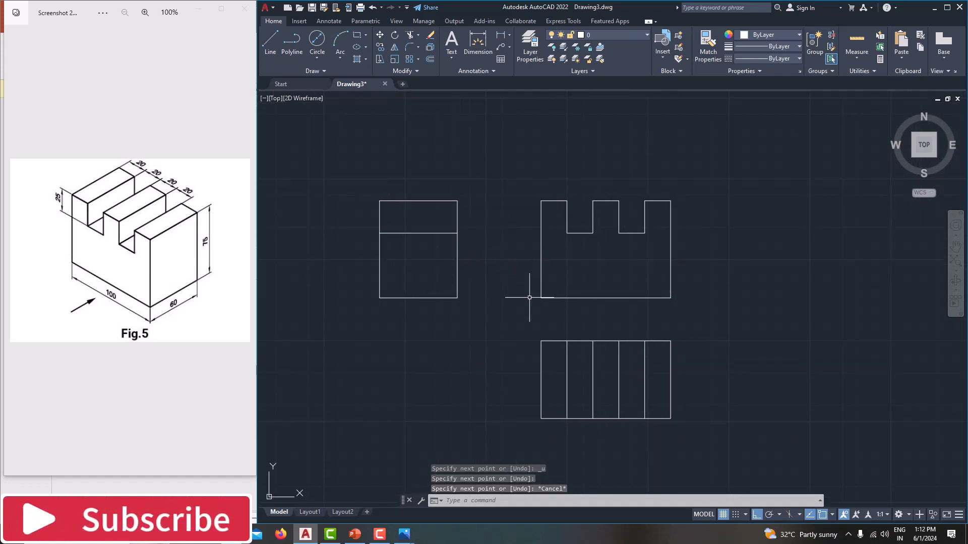
middle_click_drag(529, 297, 530, 262)
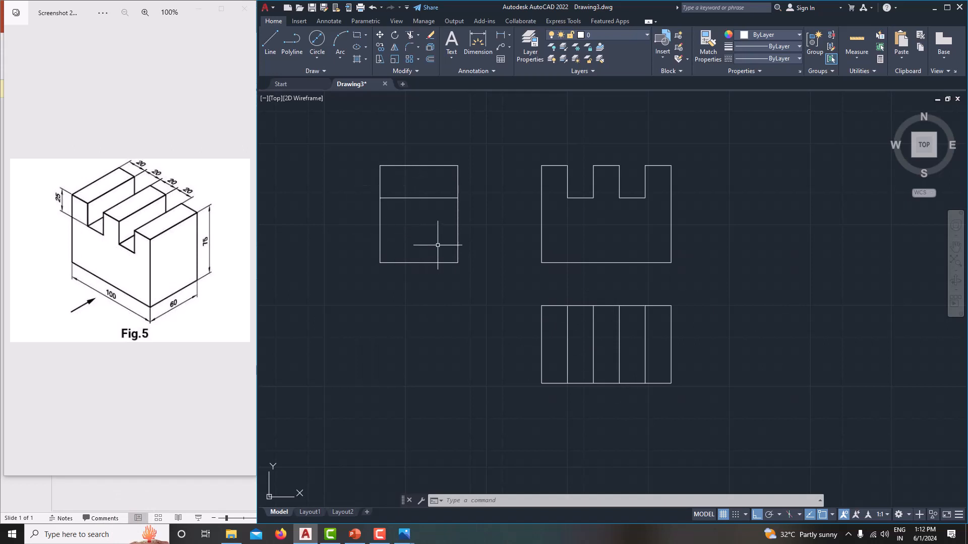
middle_click_drag(443, 269, 455, 275)
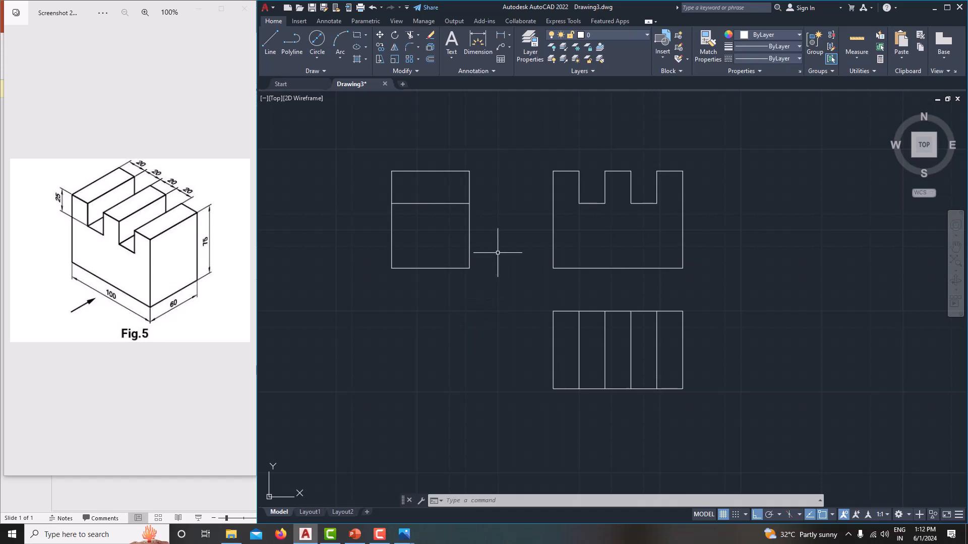
left_click(508, 34)
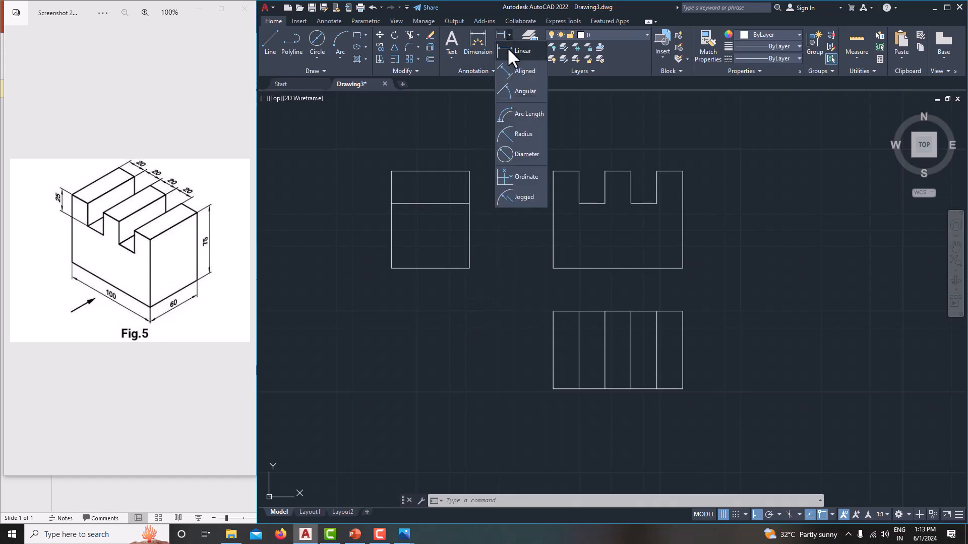
left_click(507, 47)
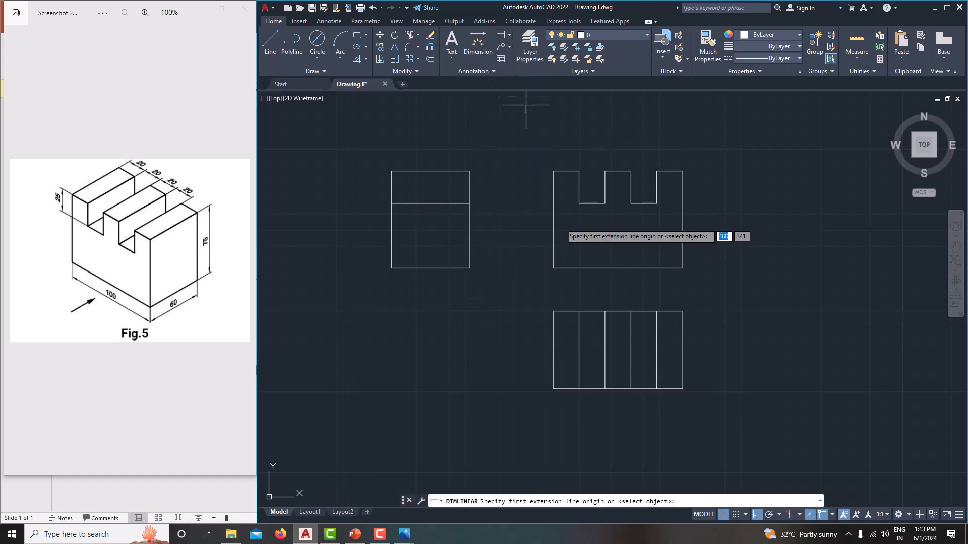
left_click(553, 389)
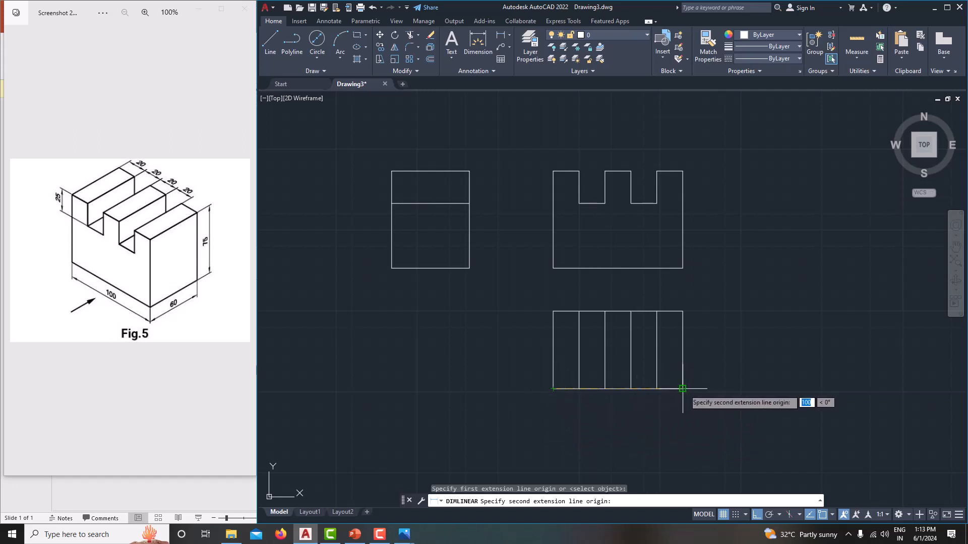
left_click(682, 388)
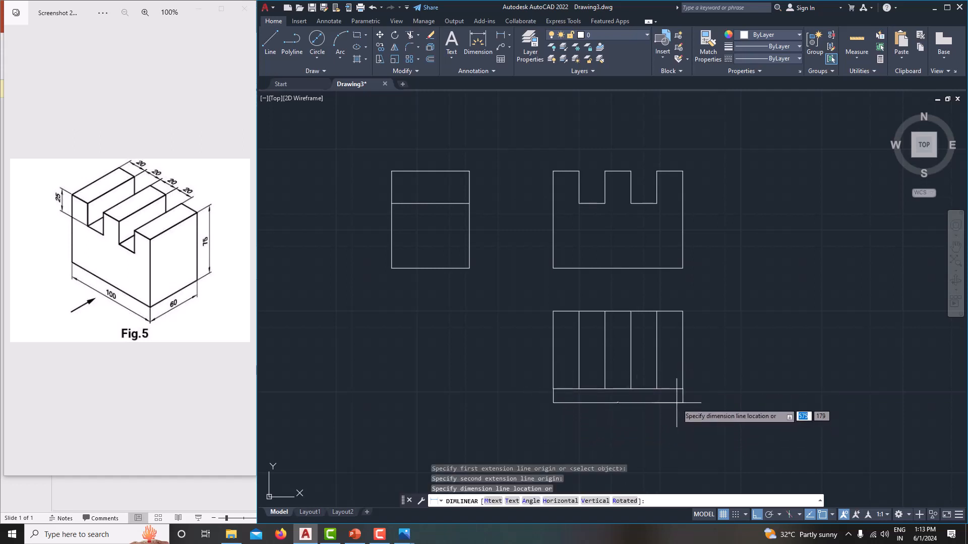
left_click(650, 404)
- Open the Standard dimension style for modification and set its arrow size to 4
scroll(650, 406, "up", 8)
scroll(597, 384, "up", 6)
scroll(402, 334, "down", 14)
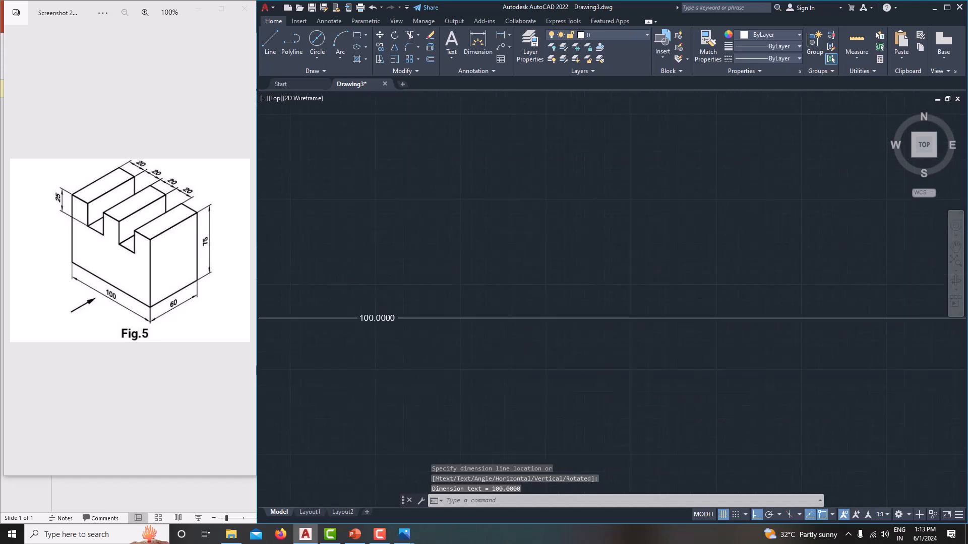
middle_click_drag(402, 333, 483, 372)
scroll(457, 360, "down", 4)
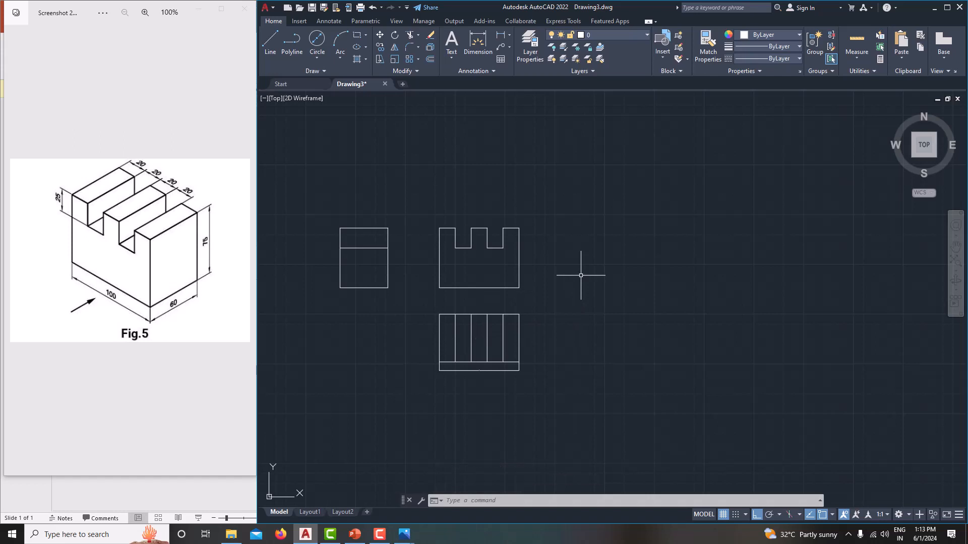
type("y")
key("Return")
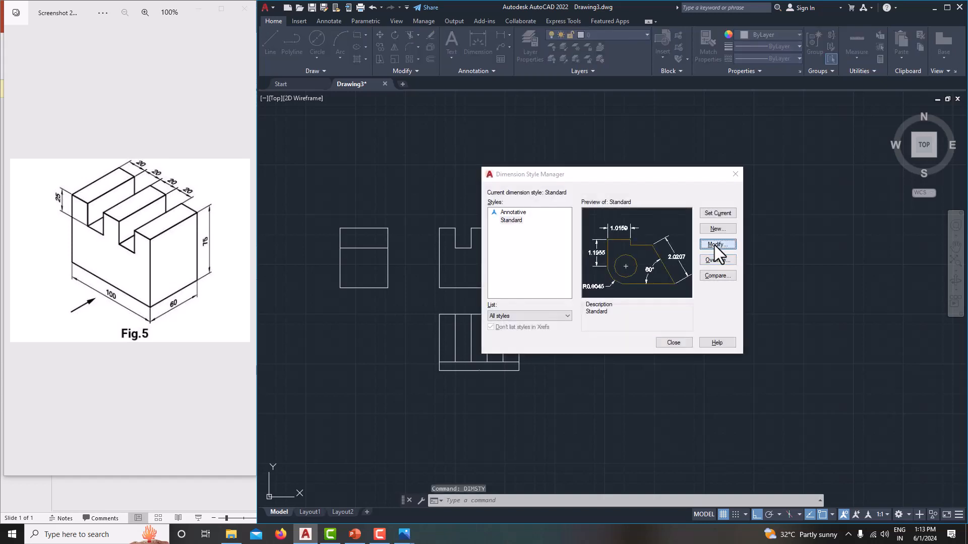
left_click(715, 245)
left_click(507, 155)
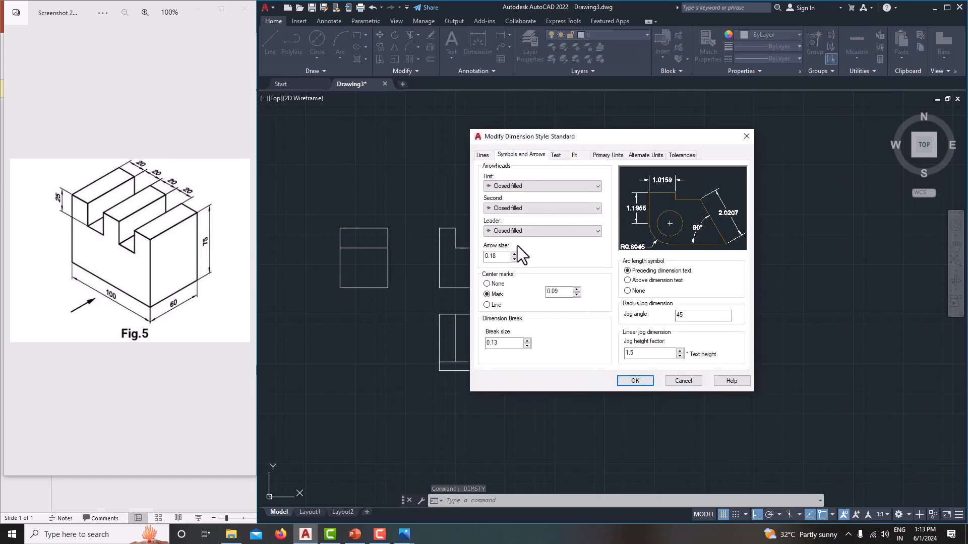
left_click_drag(496, 255, 464, 257)
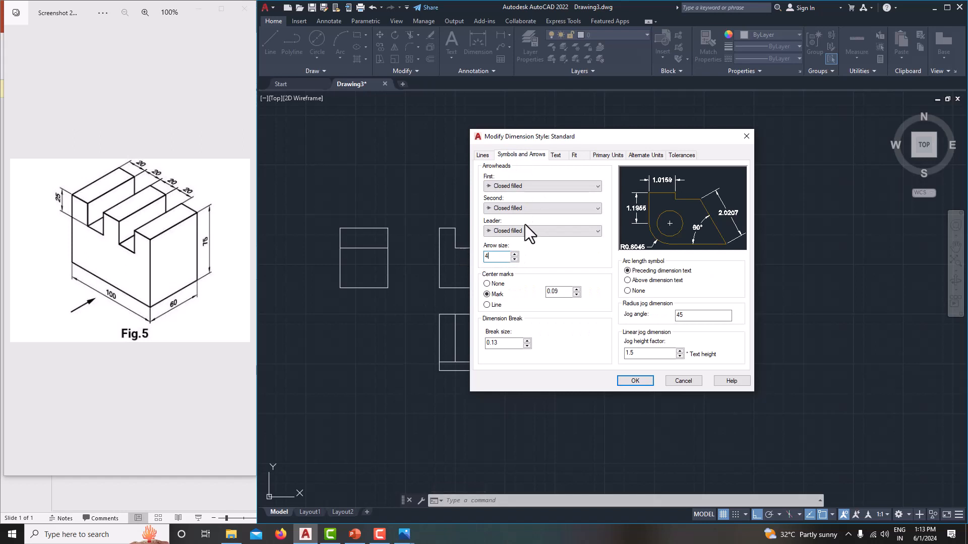
- Set the style's text height to 4 and its linear dimension precision to 0, save it and close the style manager
left_click(556, 156)
left_click_drag(589, 227, 572, 228)
type("4")
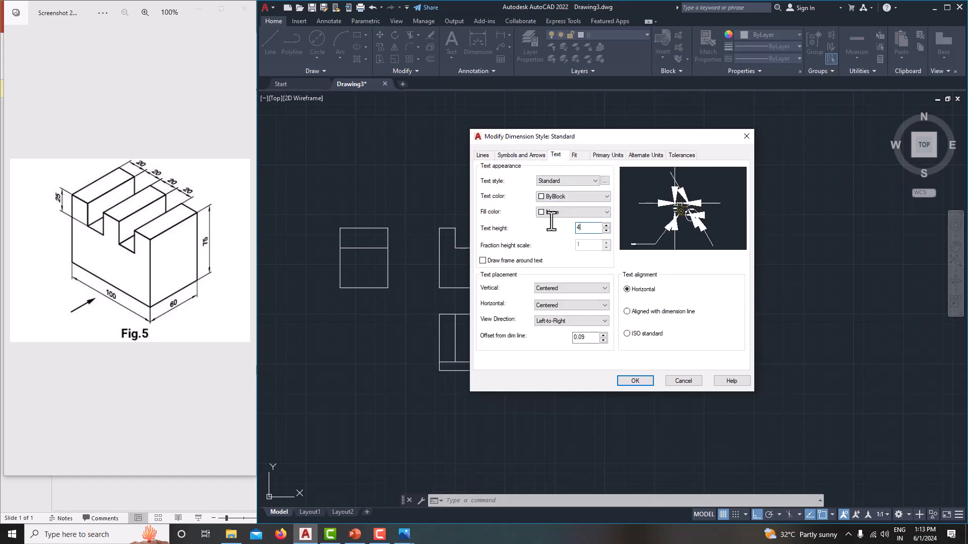
left_click(608, 155)
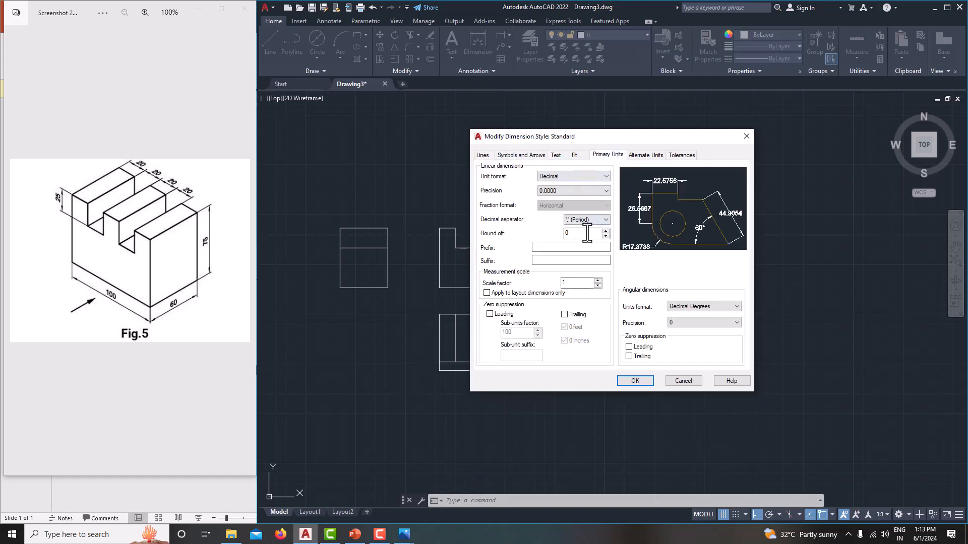
left_click(564, 191)
left_click(564, 198)
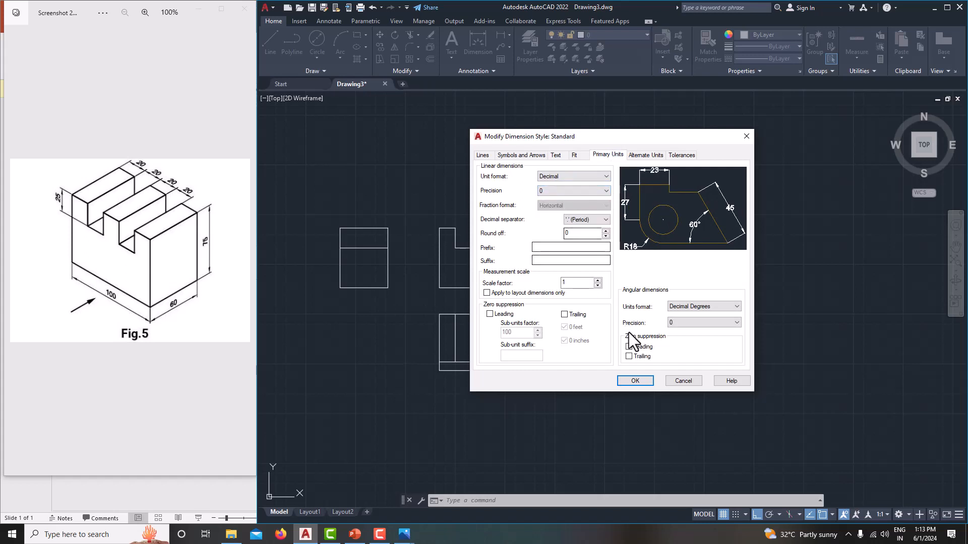
left_click(643, 381)
left_click(673, 343)
- Add a vertical linear dimension for the top view's depth between its left corners, placed just left of the view
scroll(639, 324, "up", 3)
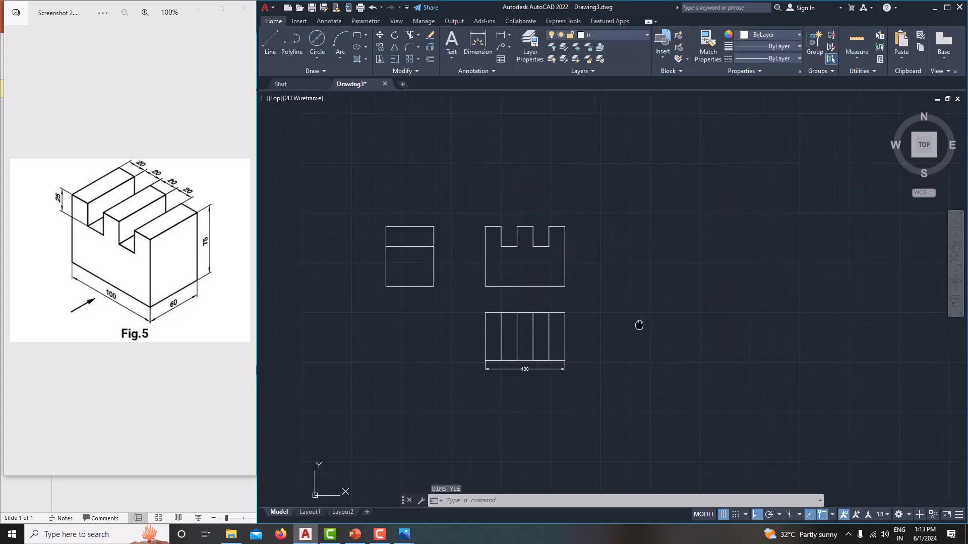
scroll(563, 319, "up", 2)
middle_click_drag(564, 319, 651, 348)
scroll(640, 340, "down", 4)
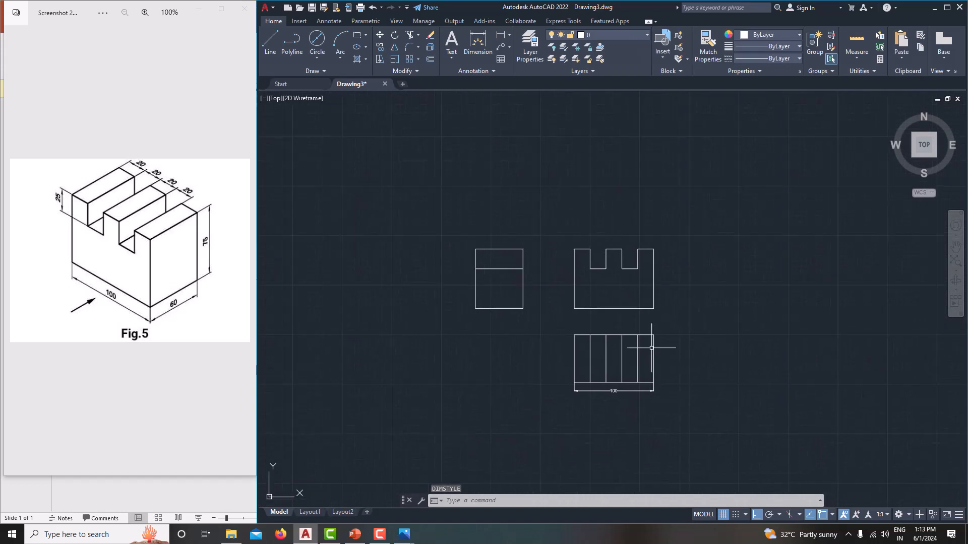
scroll(595, 387, "up", 2)
middle_click_drag(595, 387, 622, 397)
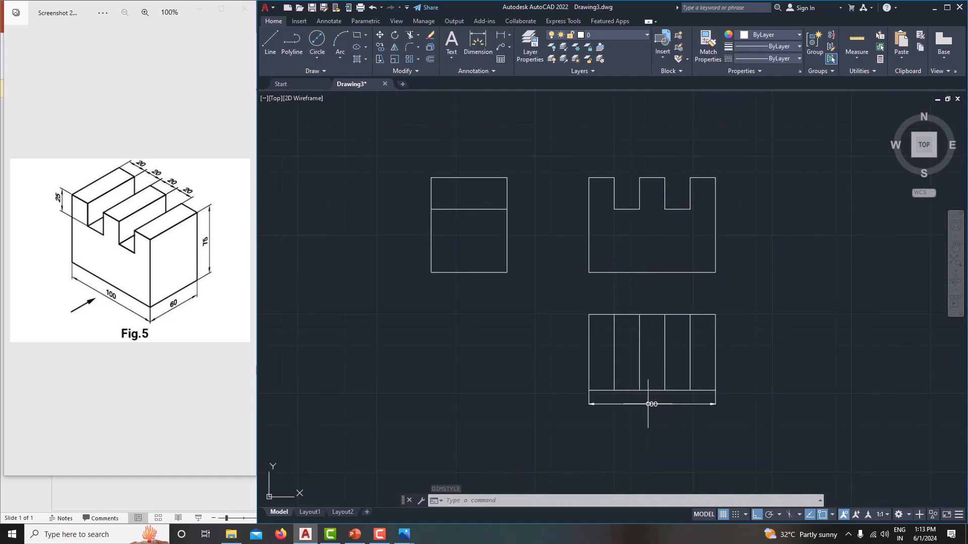
left_click(503, 33)
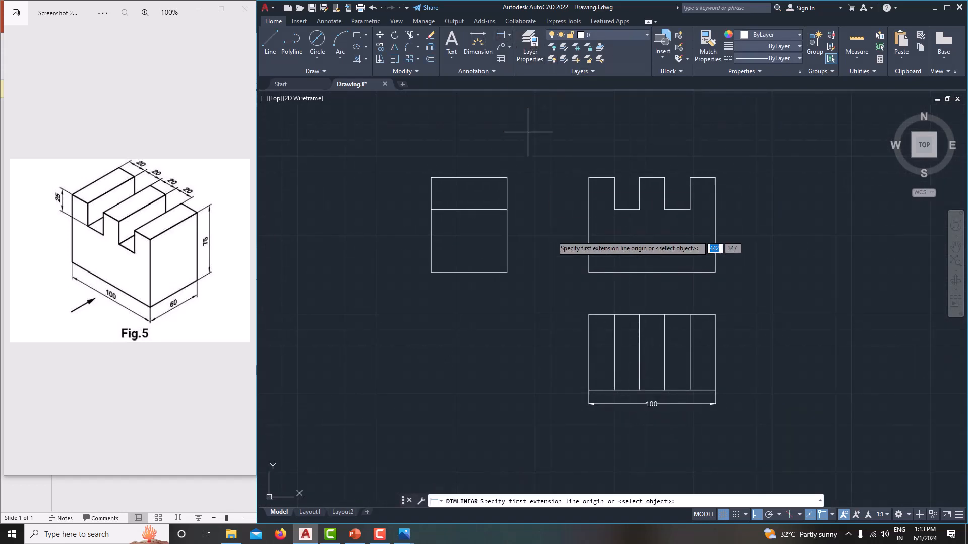
left_click(581, 319)
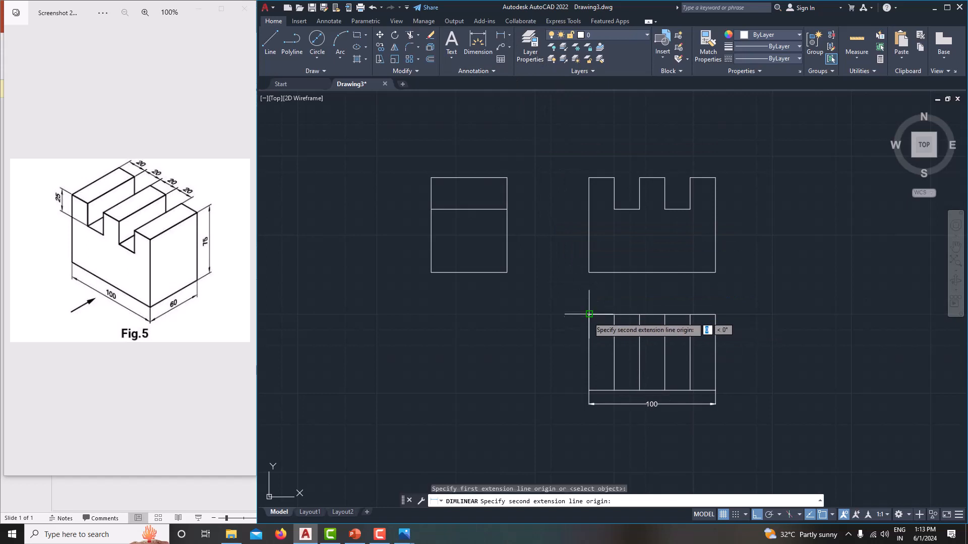
left_click(589, 391)
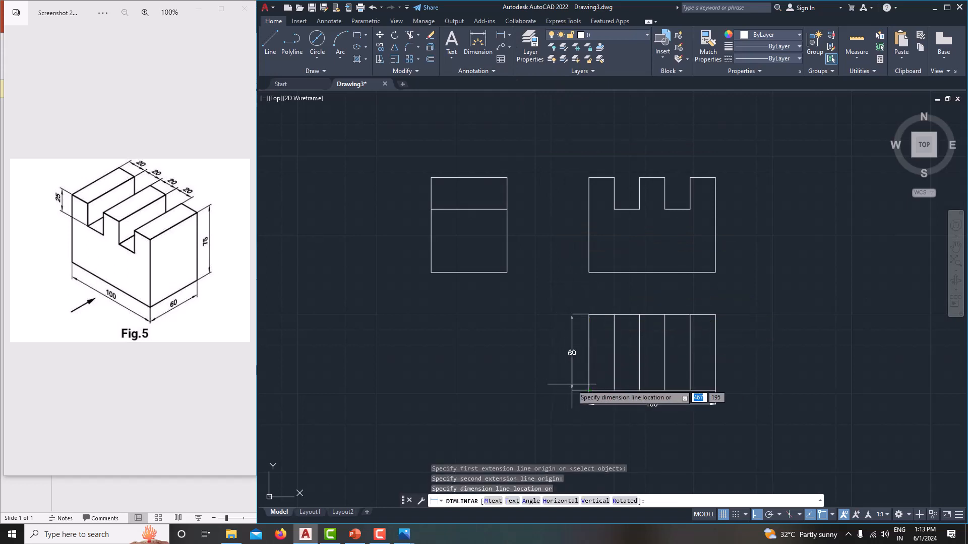
left_click(572, 384)
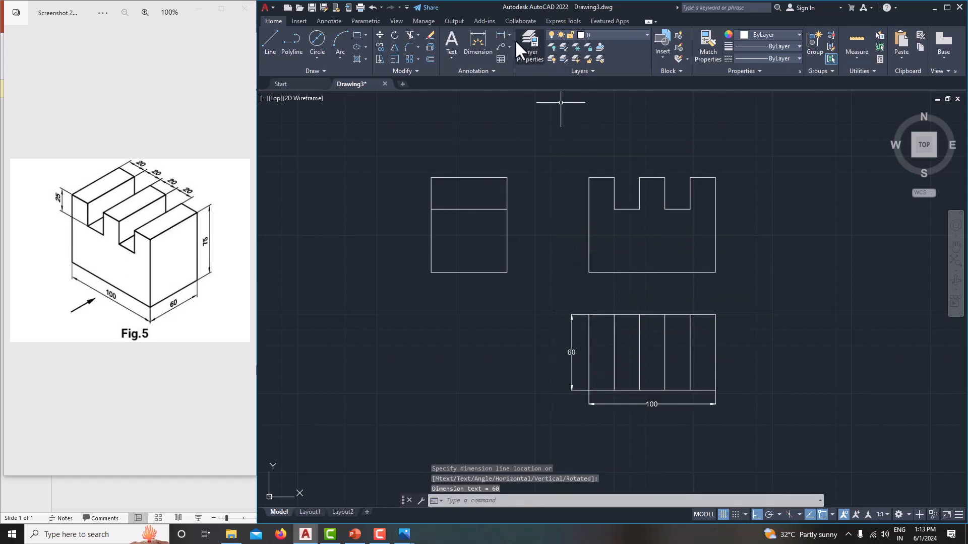
- Add a linear dimension for the width of the top view's leftmost strip, placed just above the upper edge
left_click(497, 32)
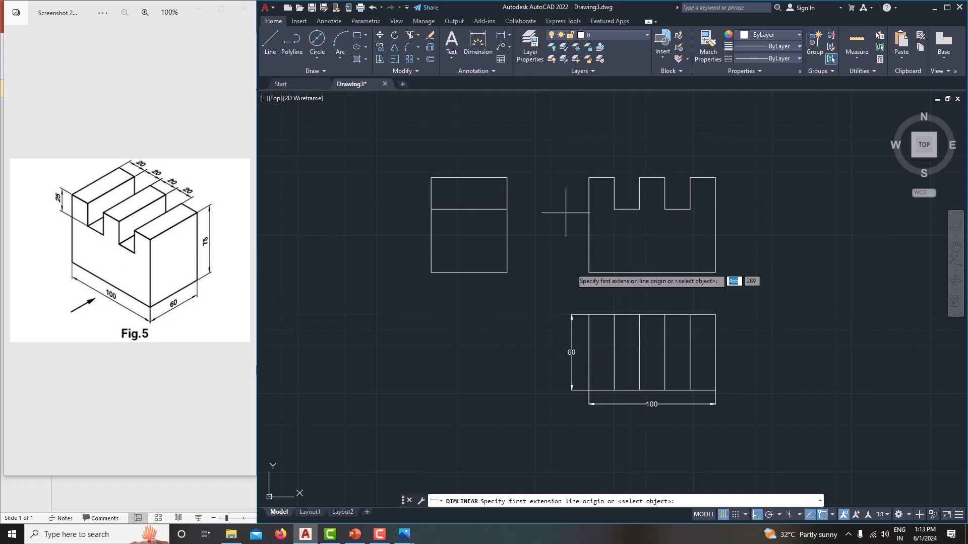
left_click(590, 315)
left_click(614, 315)
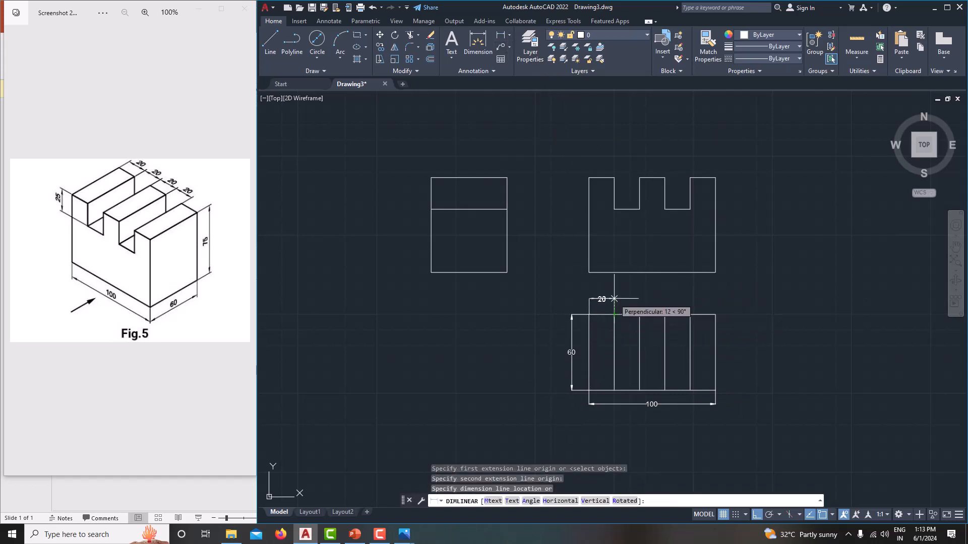
left_click(614, 299)
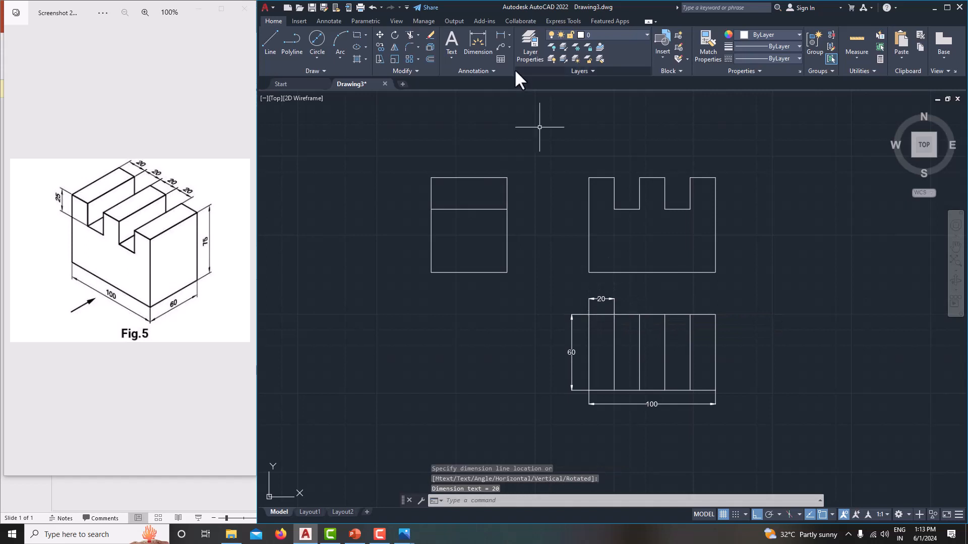
- Add a linear dimension for the width of the top view's second strip from the left, in line with the first strip's dimension
left_click(500, 35)
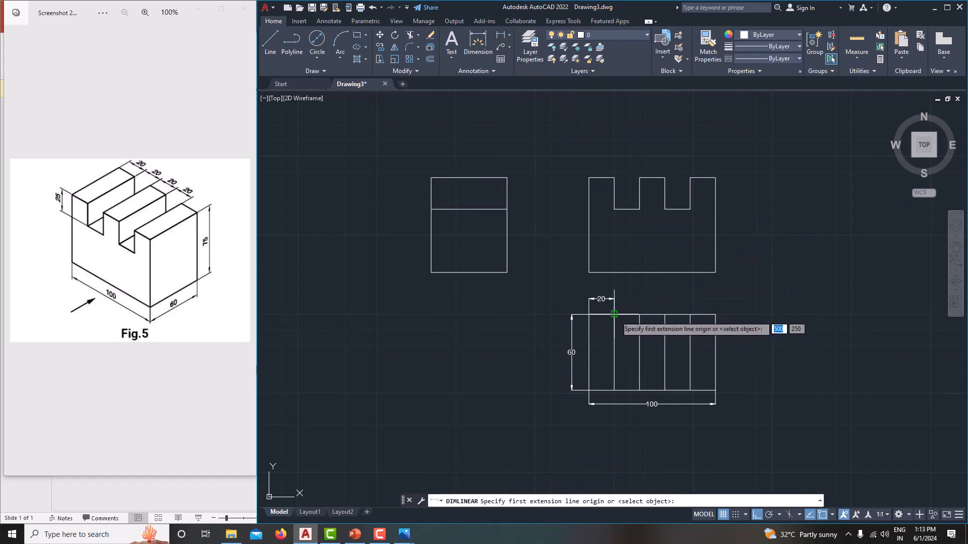
left_click(614, 314)
left_click(639, 314)
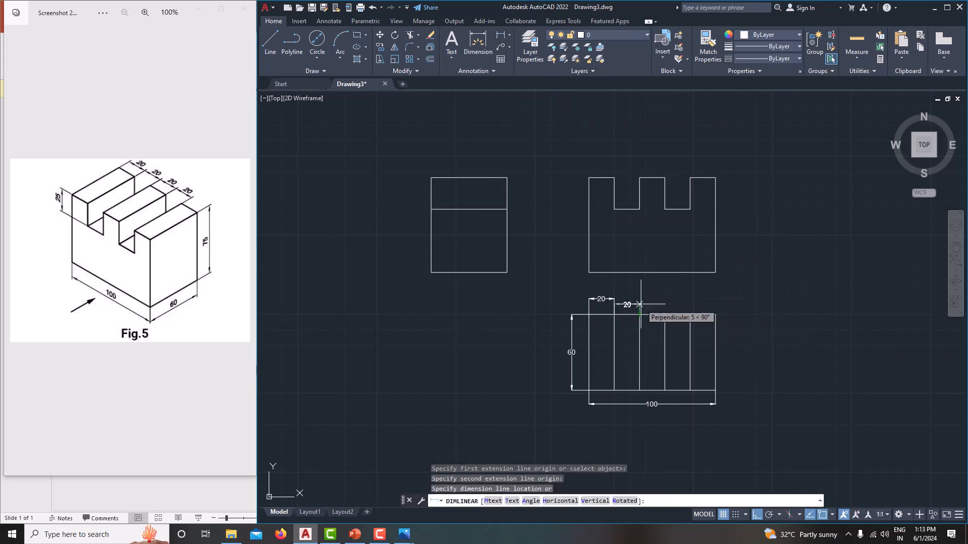
left_click(656, 300)
- Add a vertical linear dimension for the front view's overall height between its right corners, placed just right of the view
middle_click_drag(702, 292, 671, 294)
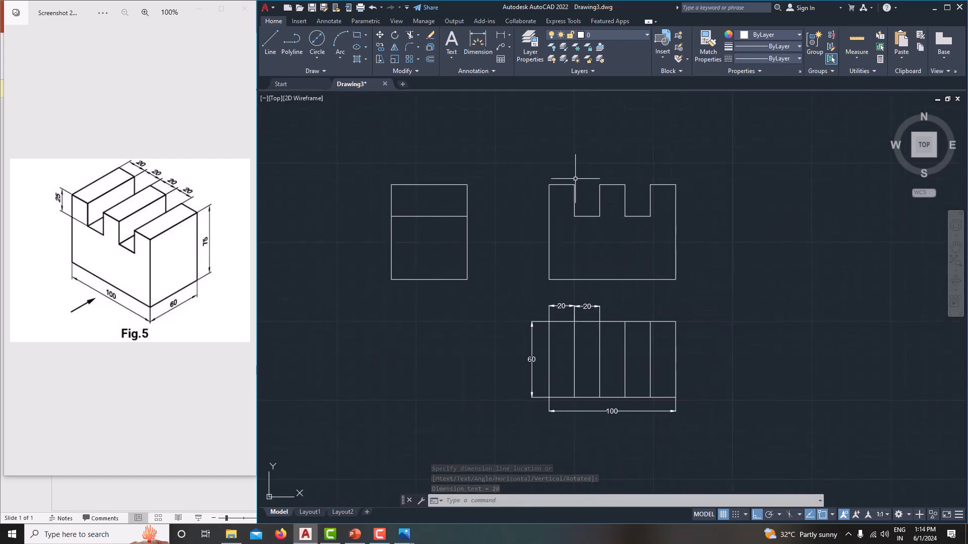
left_click(498, 35)
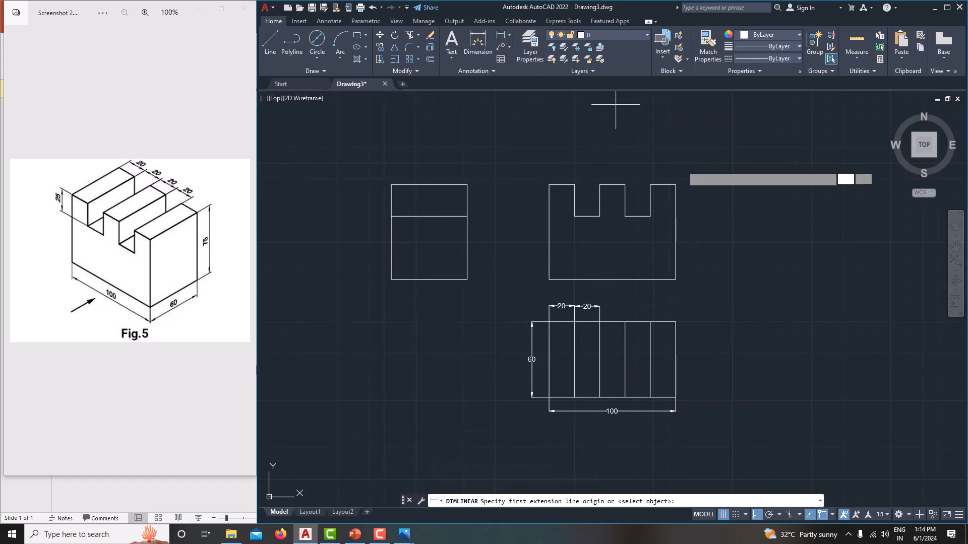
left_click(675, 185)
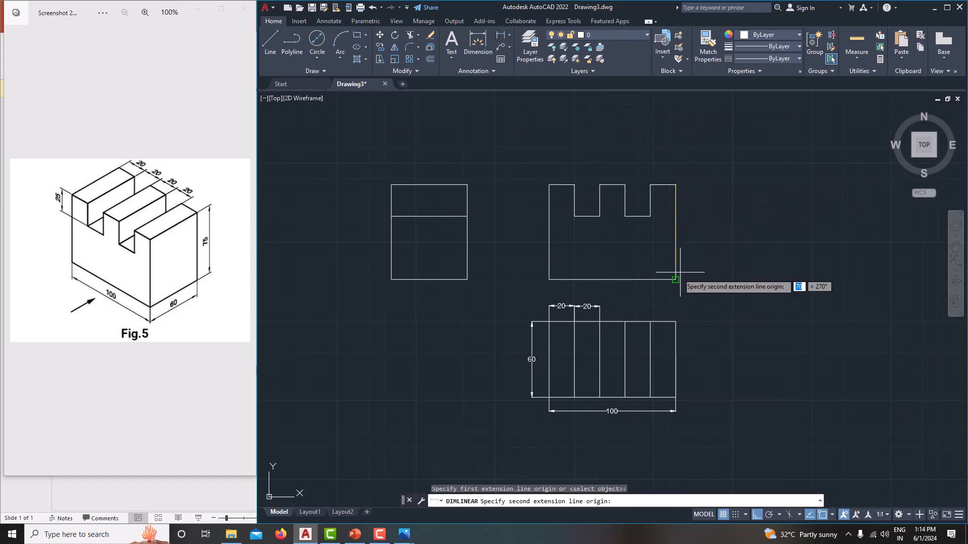
left_click(676, 279)
left_click(696, 275)
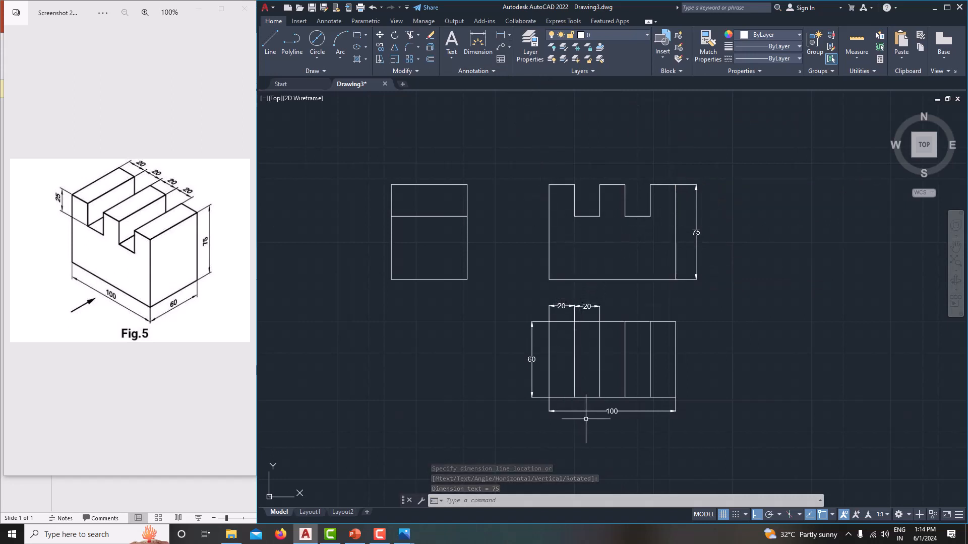
- Add a vertical linear dimension for the depth of the front view's left slot, placed to the left of the view
left_click(500, 35)
left_click(574, 217)
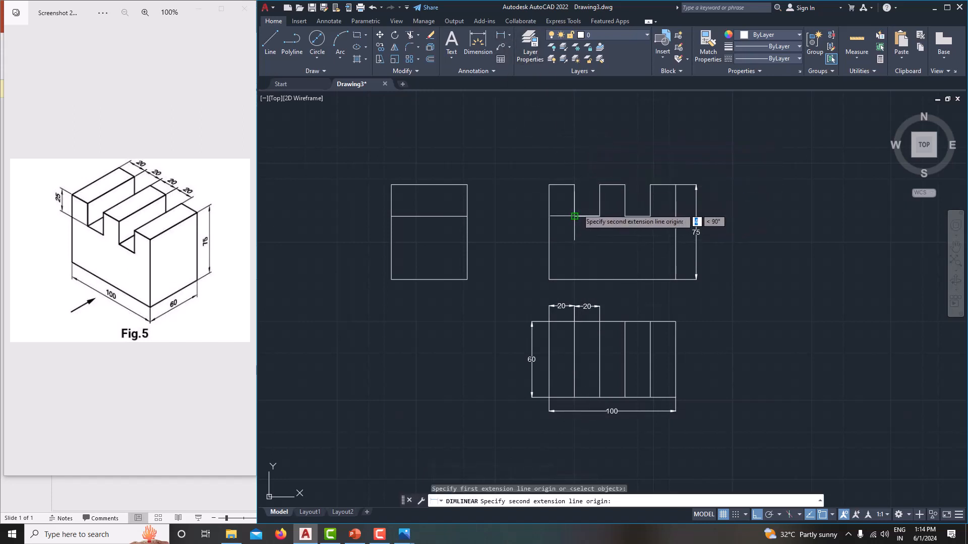
left_click(574, 184)
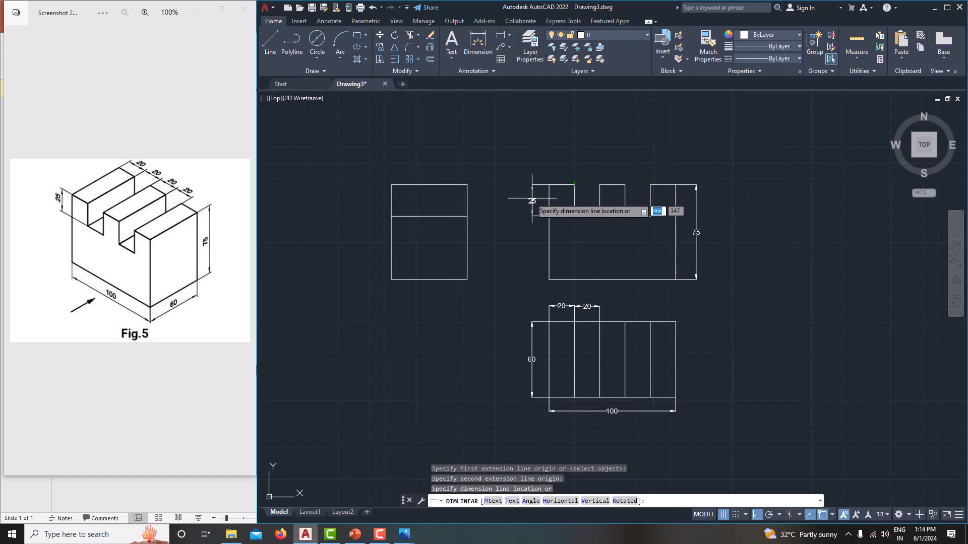
left_click(529, 198)
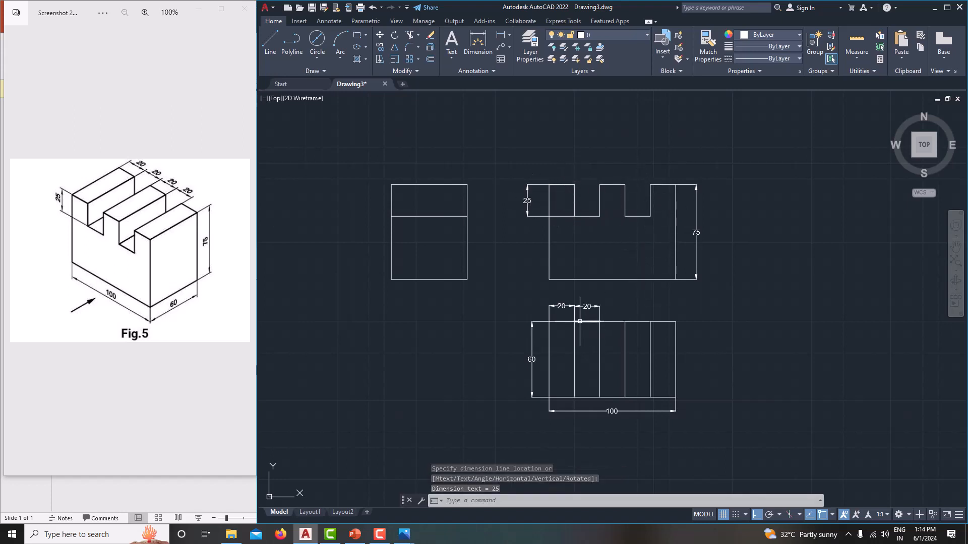
- Add a vertical linear dimension for the side view's overall height from its right corners, placed to the left of the view
middle_click_drag(662, 249, 686, 244)
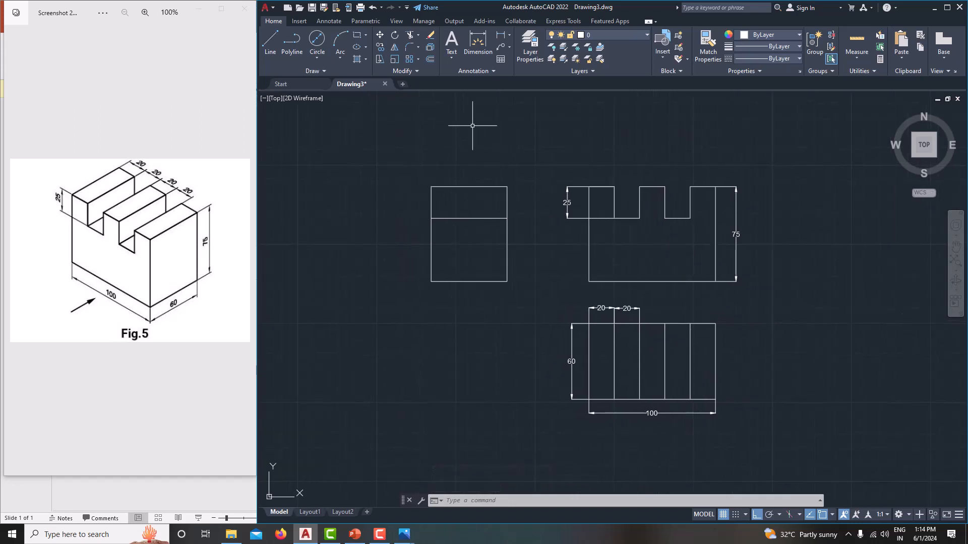
left_click(500, 35)
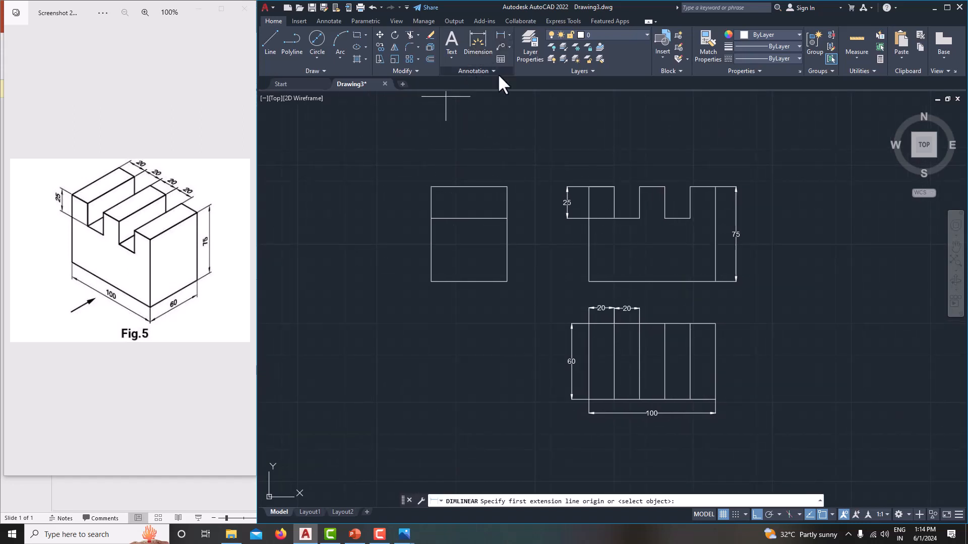
left_click(507, 187)
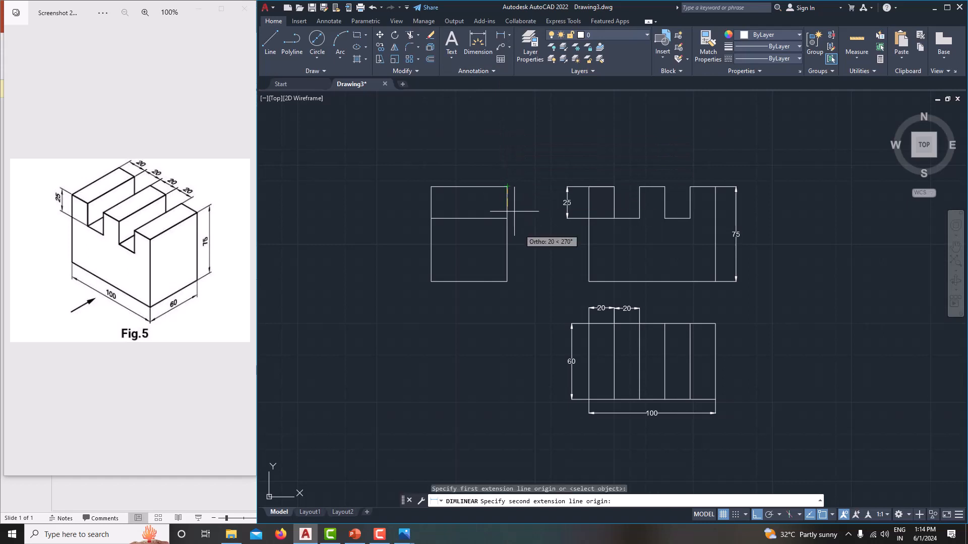
left_click(507, 281)
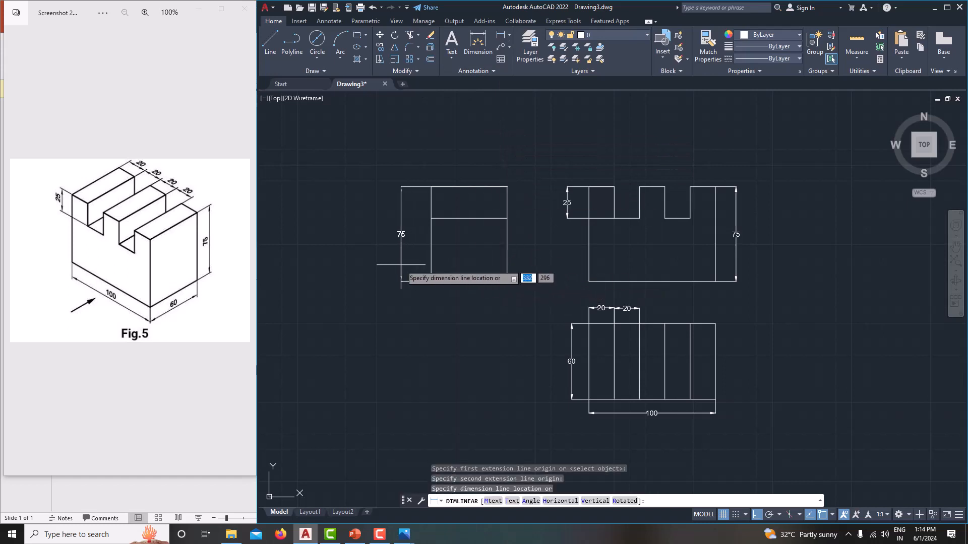
left_click(399, 272)
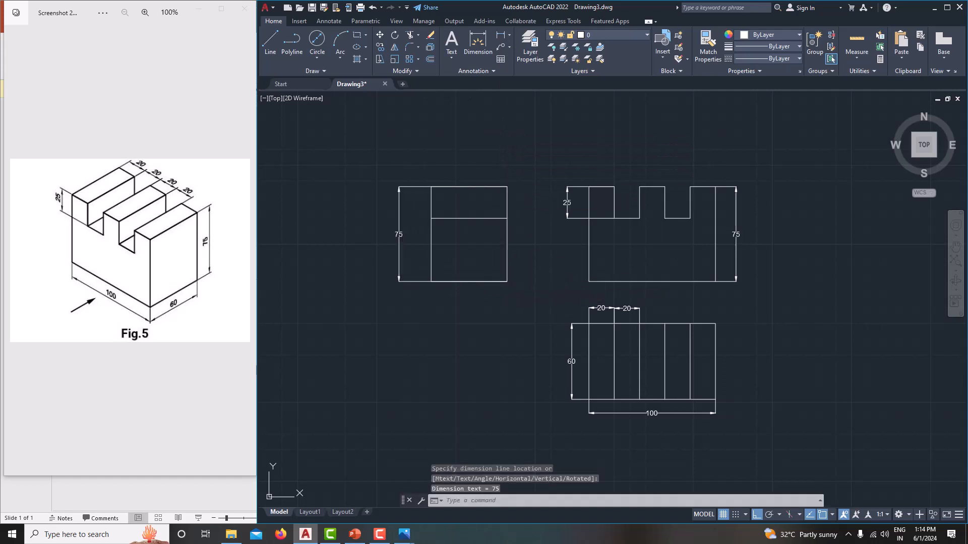
- Delete the slot-depth dimension to the left of the front view
left_click(567, 202)
left_click(567, 202)
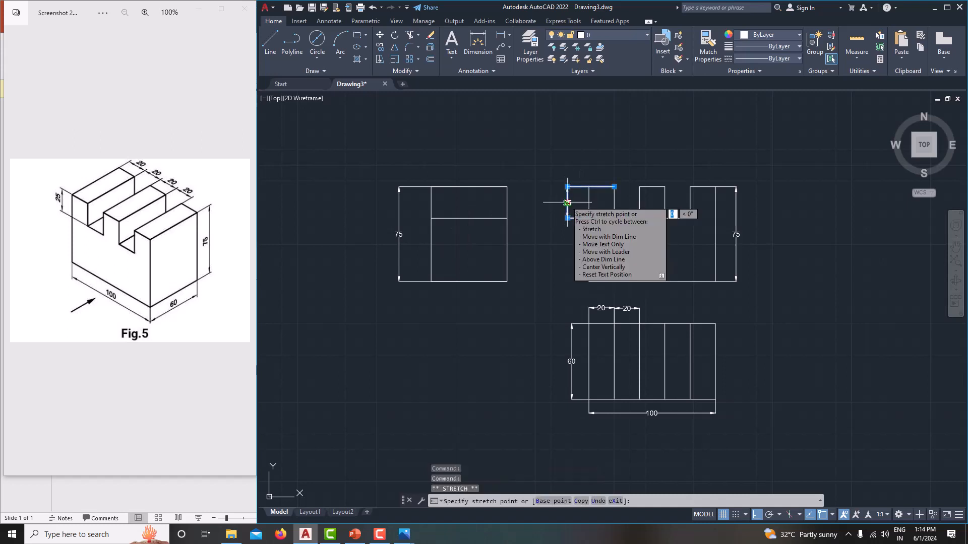
key("Escape")
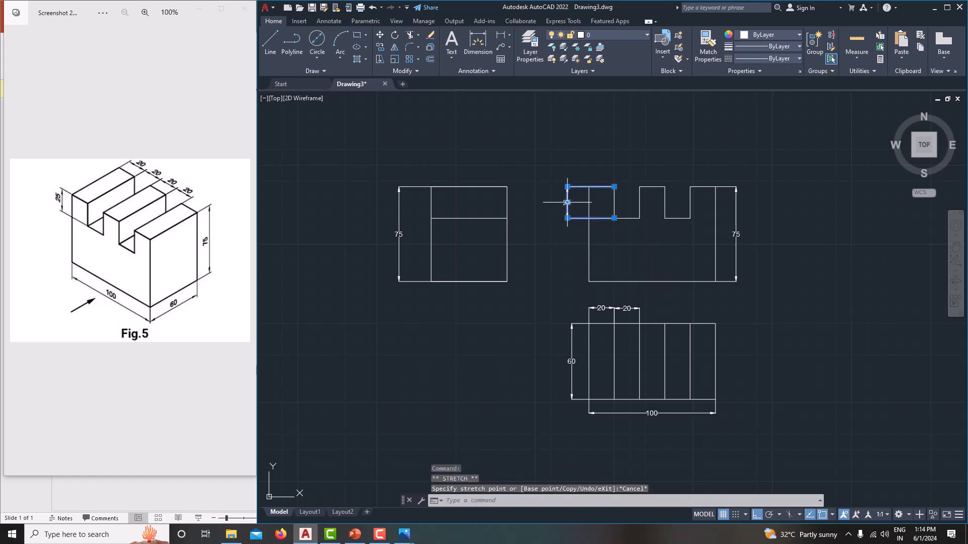
mouse_move(567, 202)
key("Delete")
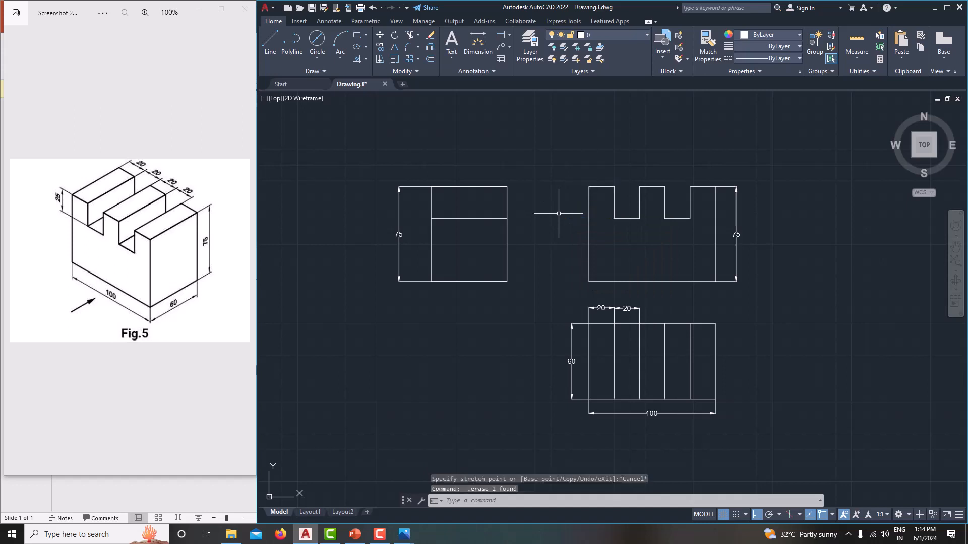
- Add a vertical linear dimension for the slot depth on the side view's right edge, placed just right of the view
left_click(502, 35)
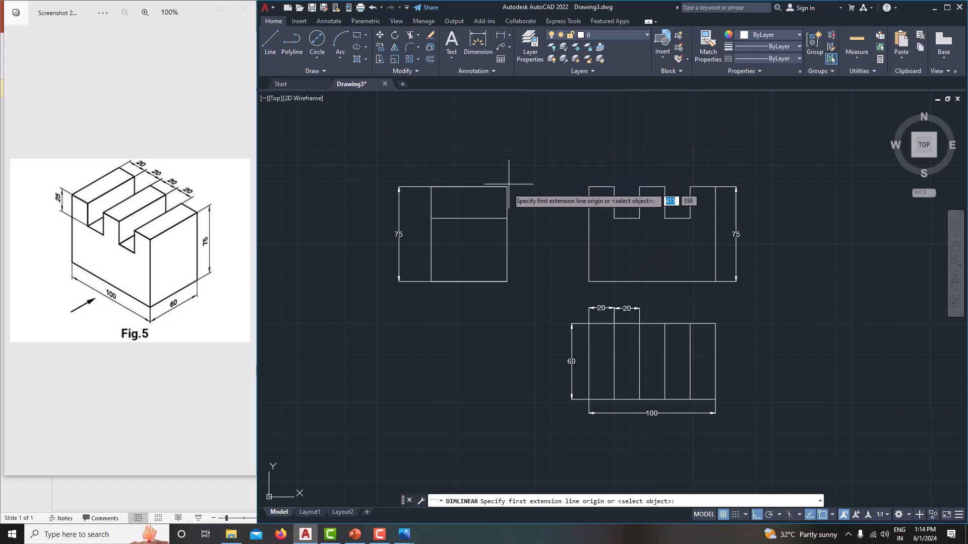
left_click(507, 187)
left_click(507, 218)
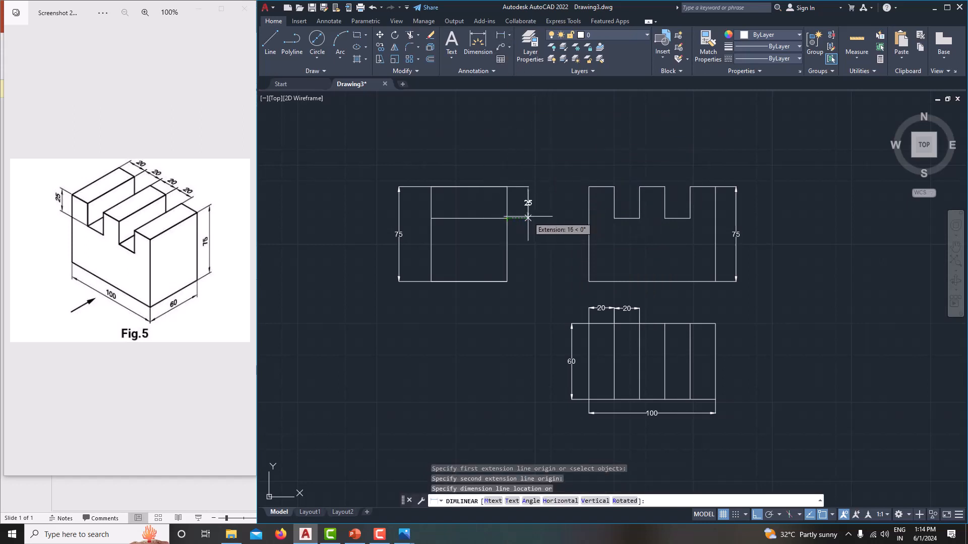
left_click(524, 207)
middle_click_drag(556, 257, 546, 255)
scroll(587, 339, "down", 2)
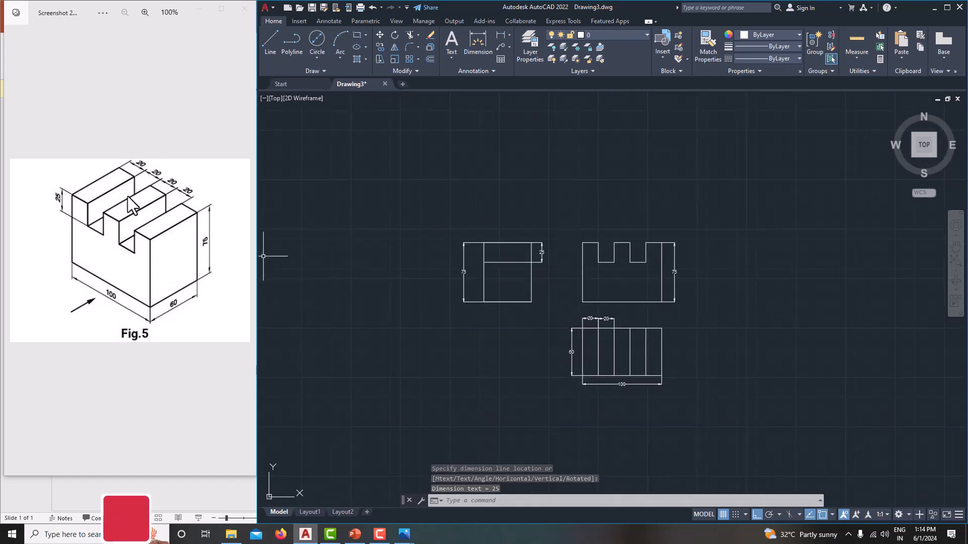
- Load the HIDDEN linetype from acad.lin into the drawing
scroll(707, 307, "up", 2)
middle_click_drag(707, 307, 760, 308)
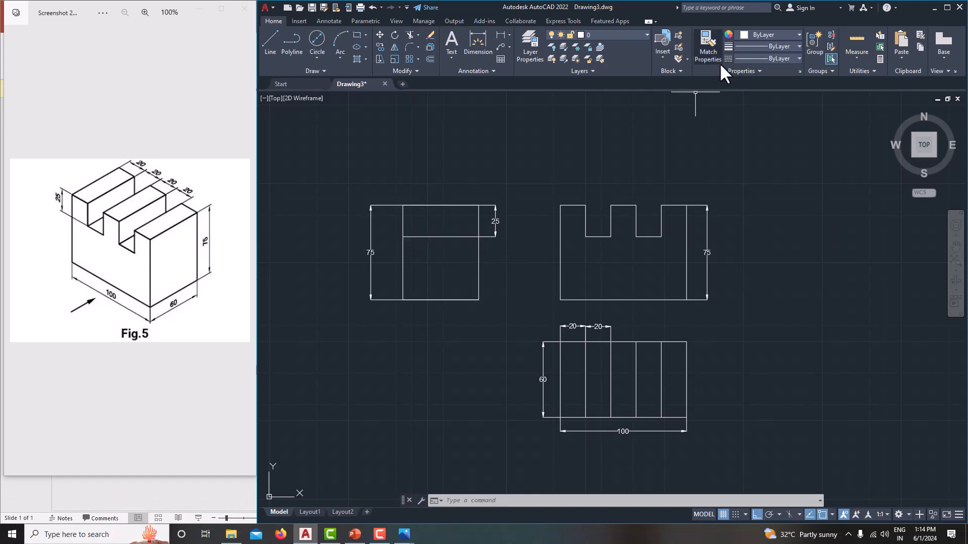
left_click(744, 60)
left_click(750, 109)
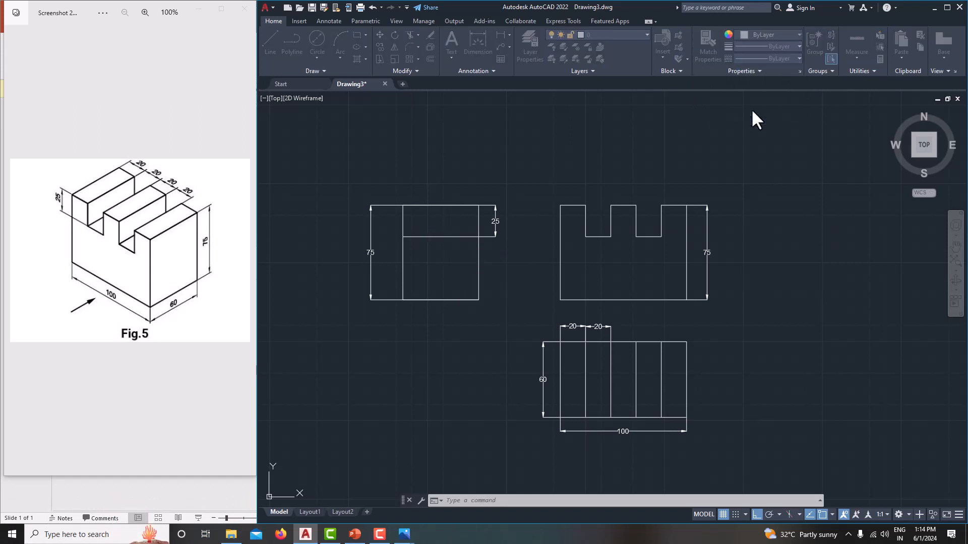
left_click(689, 181)
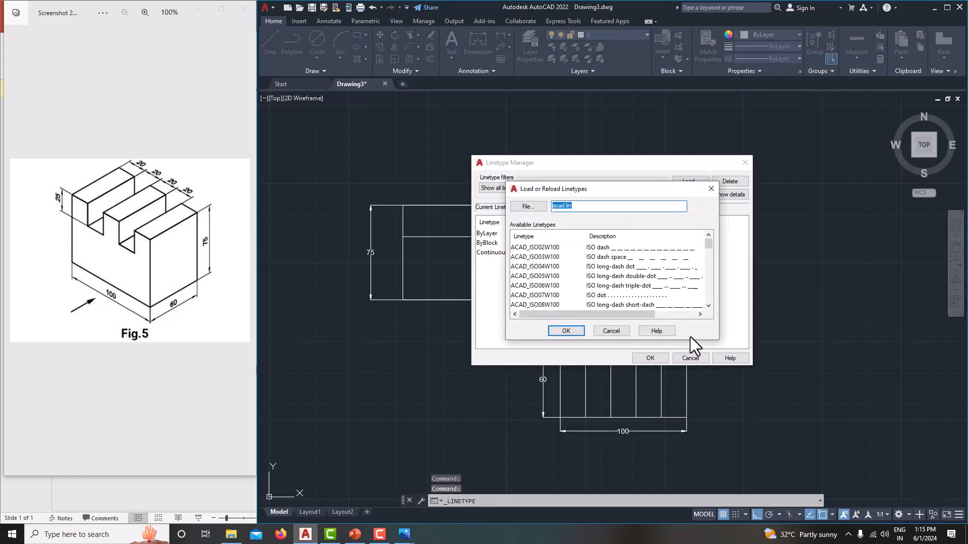
left_click_drag(712, 341, 713, 480)
scroll(570, 424, "down", 2)
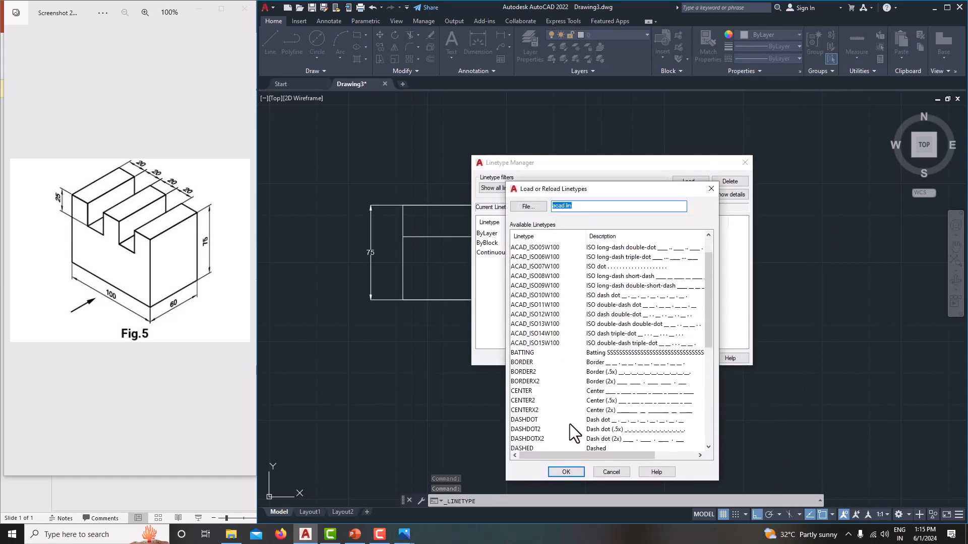
scroll(570, 424, "down", 5)
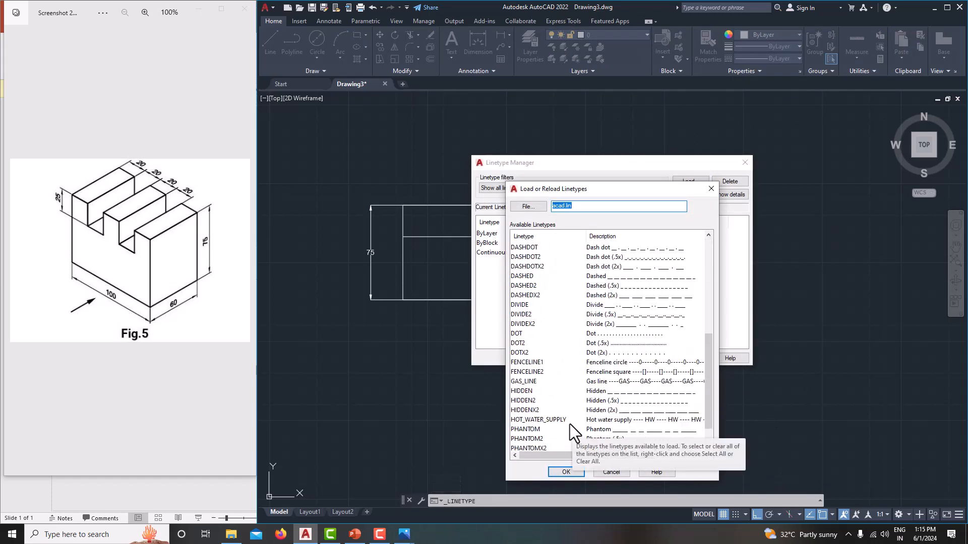
left_click(525, 392)
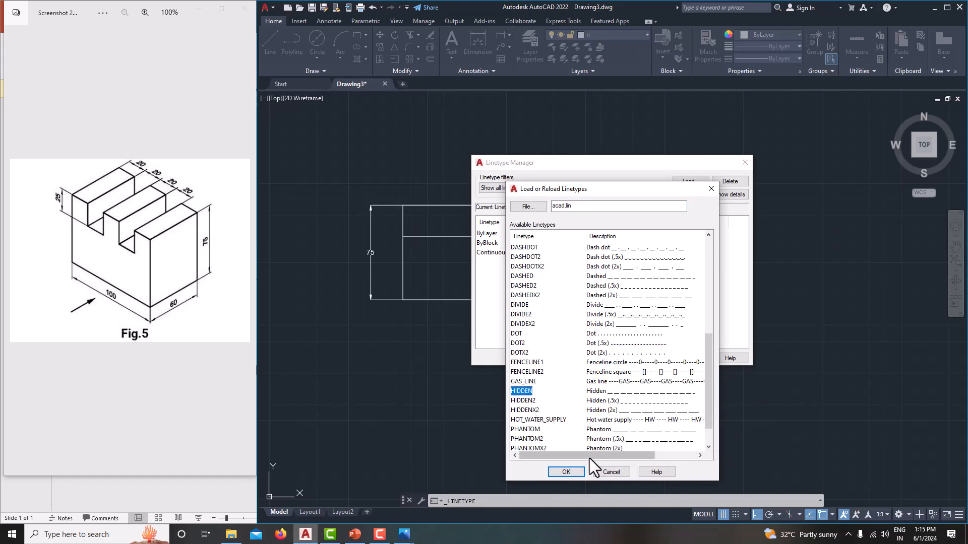
left_click(567, 471)
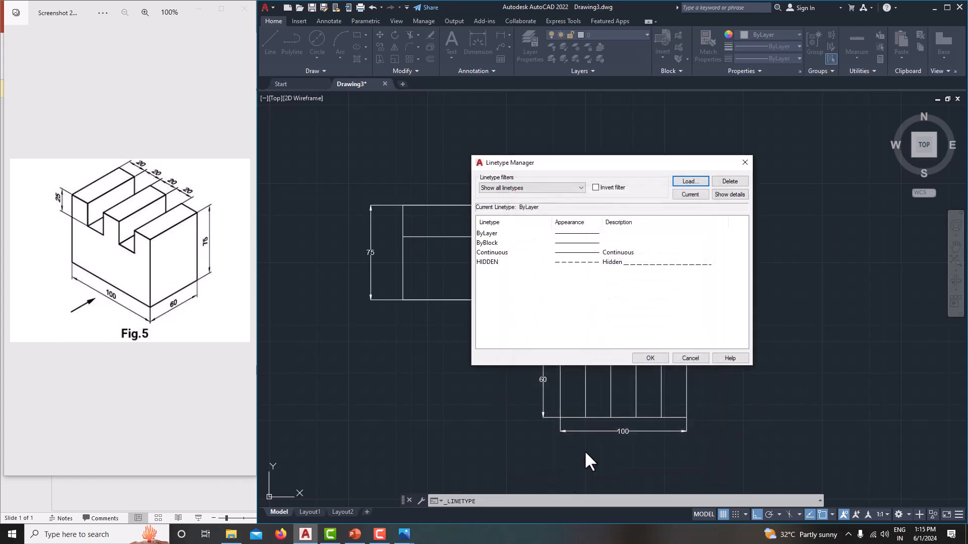
left_click(650, 358)
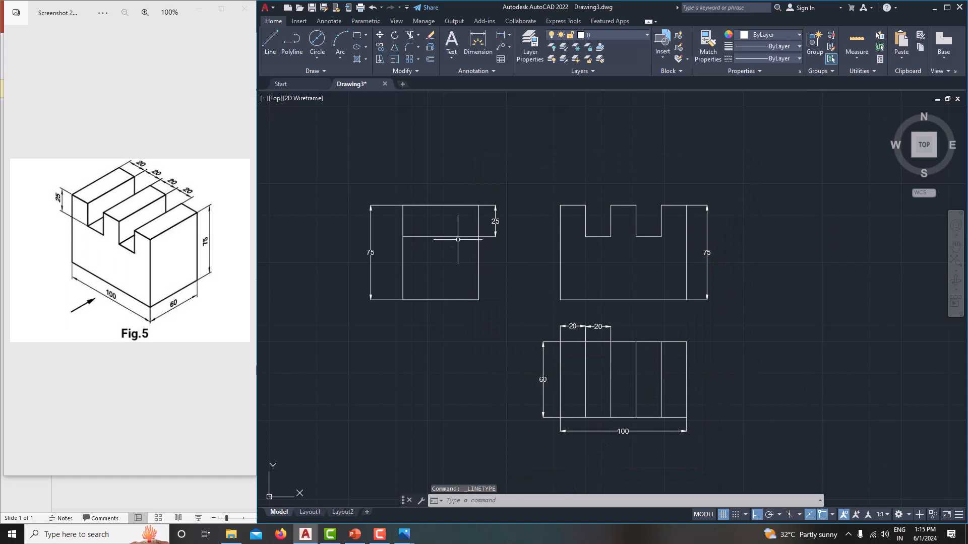
- Assign the HIDDEN linetype to the horizontal slot-bottom line inside the side view
left_click(456, 238)
left_click(454, 235)
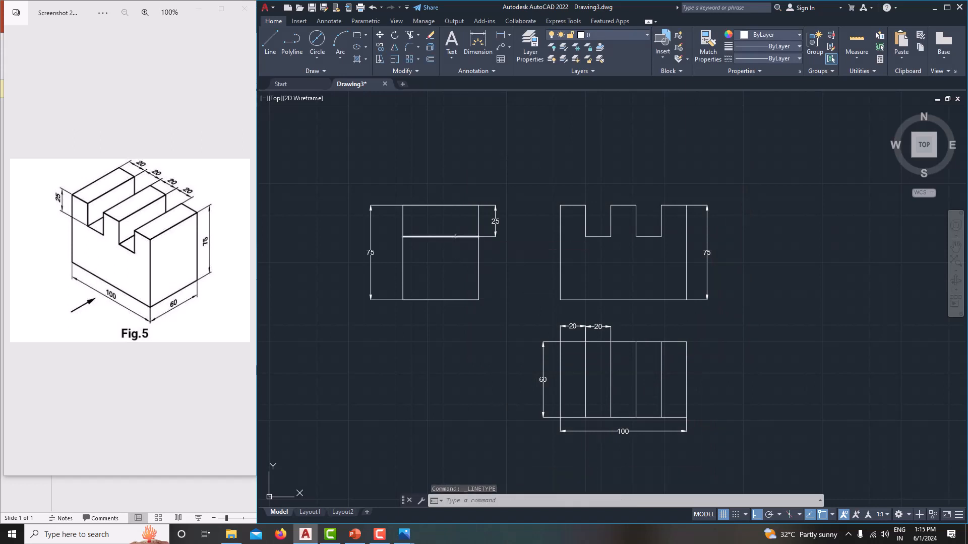
left_click(763, 59)
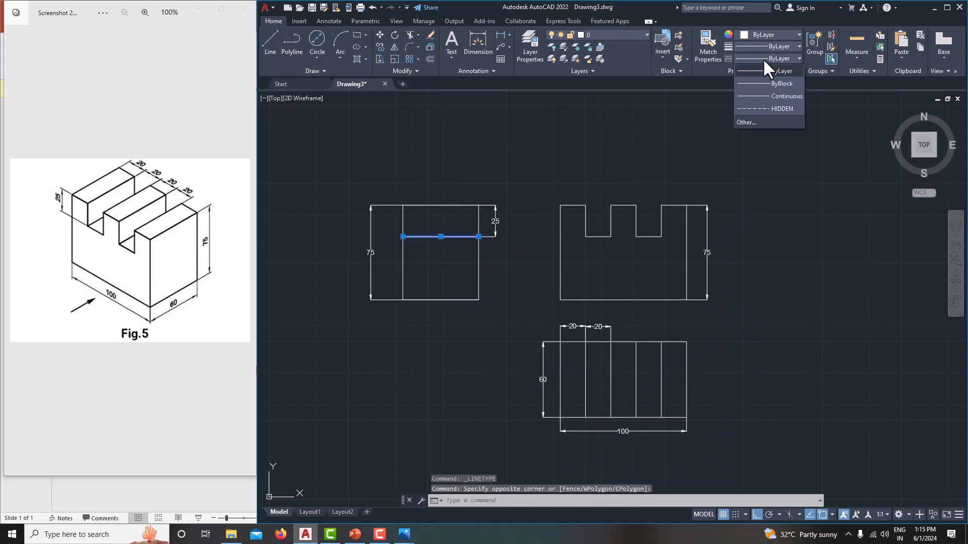
left_click(764, 104)
scroll(433, 249, "up", 4)
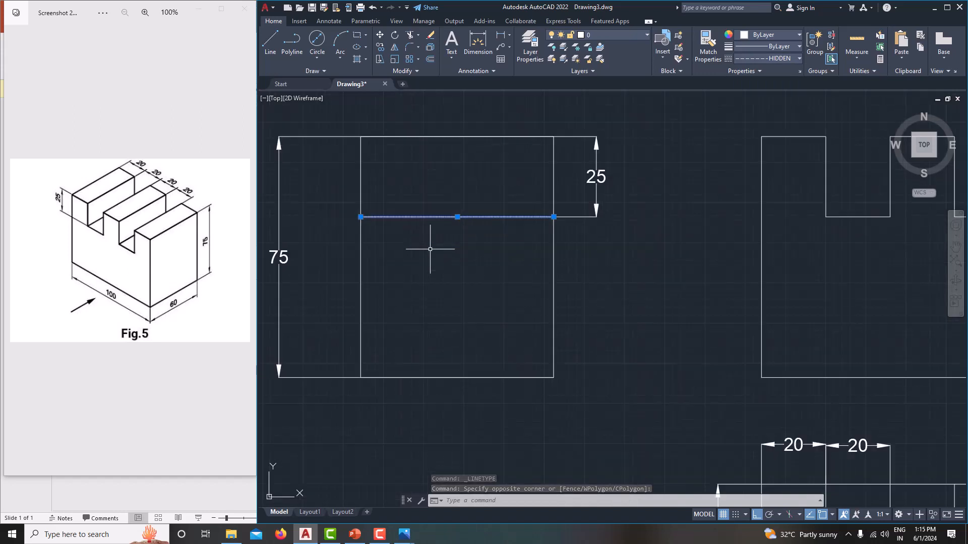
key("Escape")
scroll(469, 256, "down", 2)
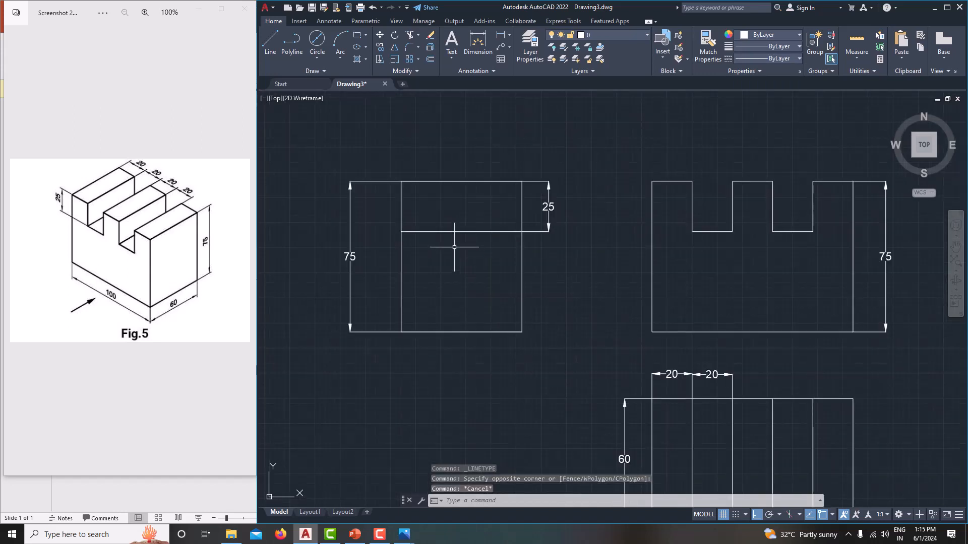
scroll(448, 234, "up", 8)
scroll(448, 233, "down", 12)
middle_click_drag(476, 243, 501, 248)
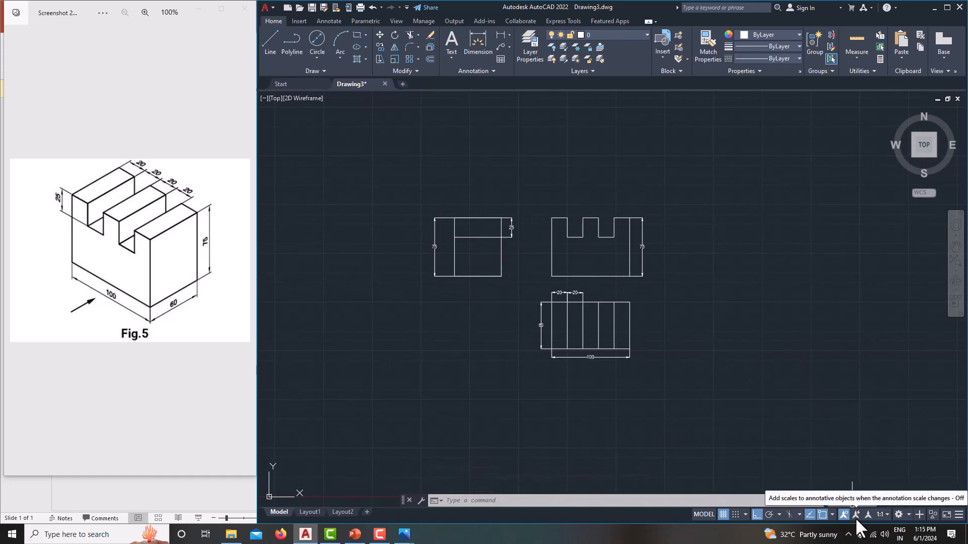
middle_click_drag(619, 308, 623, 300)
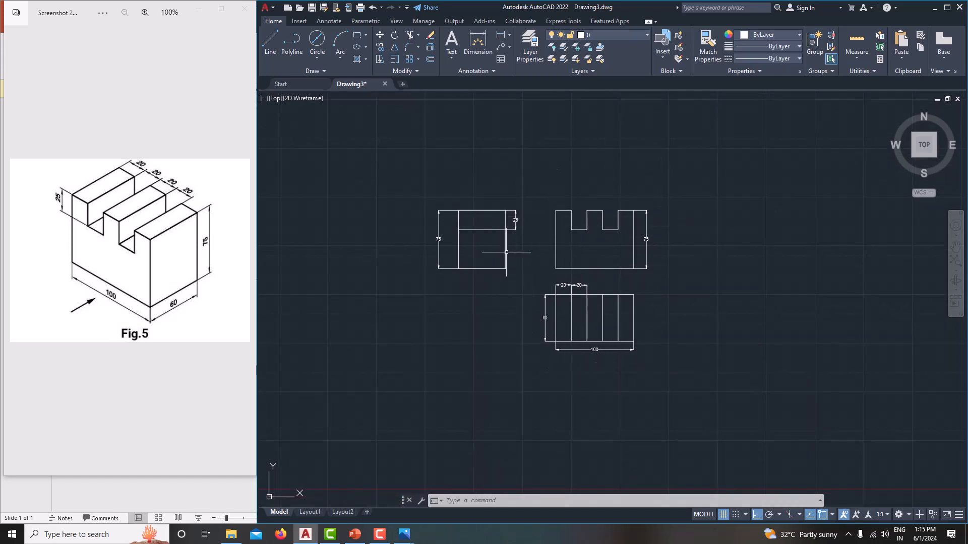
middle_click_drag(506, 253, 512, 256)
scroll(558, 277, "up", 2)
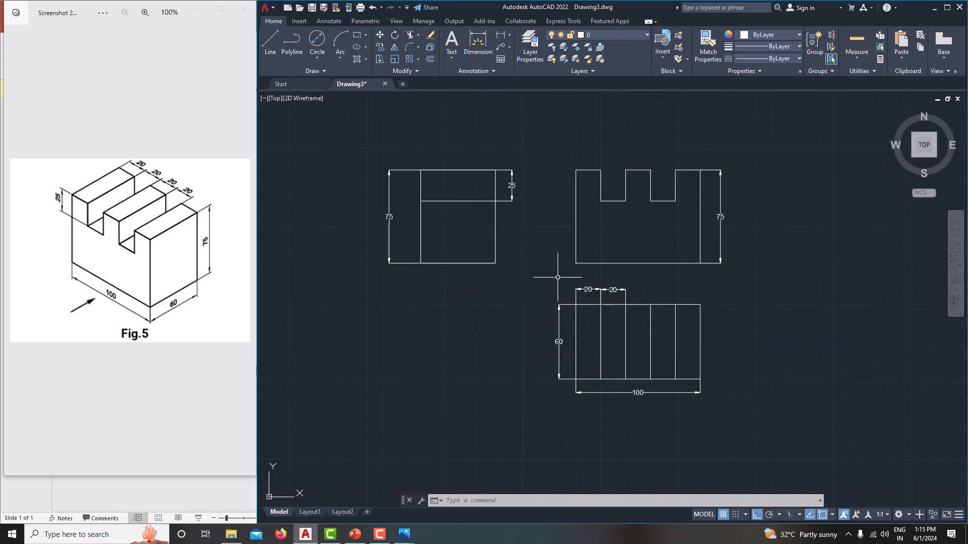
middle_click_drag(620, 250, 629, 274)
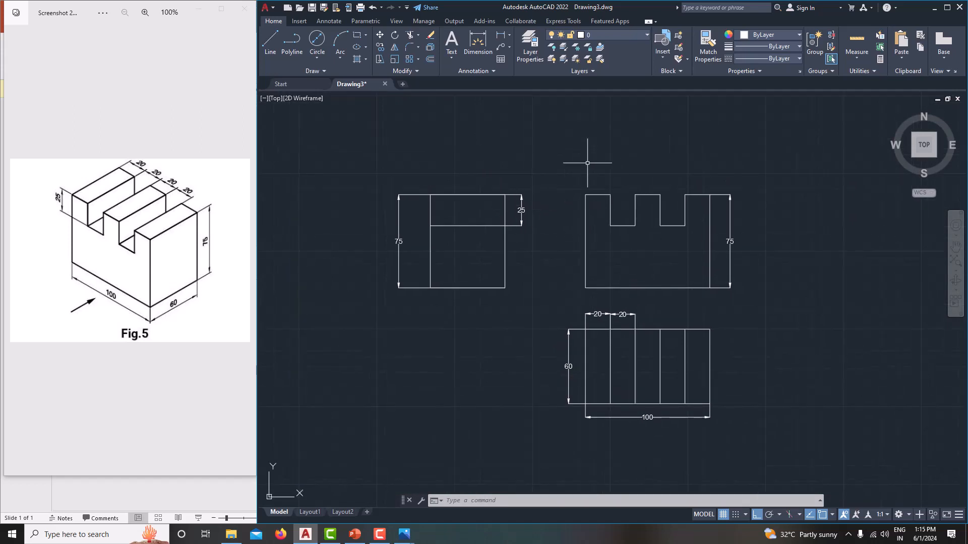
- Add the multiline text "FRONT VIEW" in a box above the front view
left_click(451, 52)
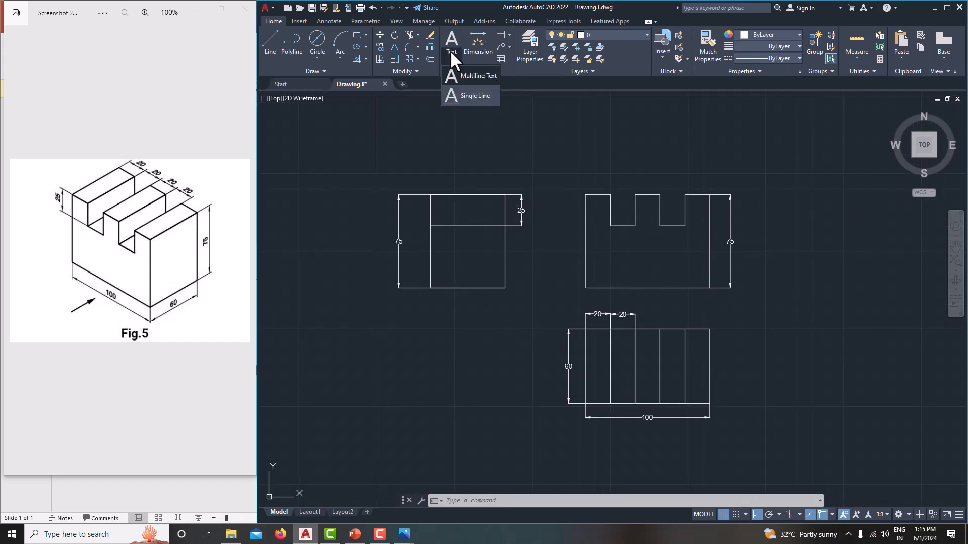
left_click(460, 76)
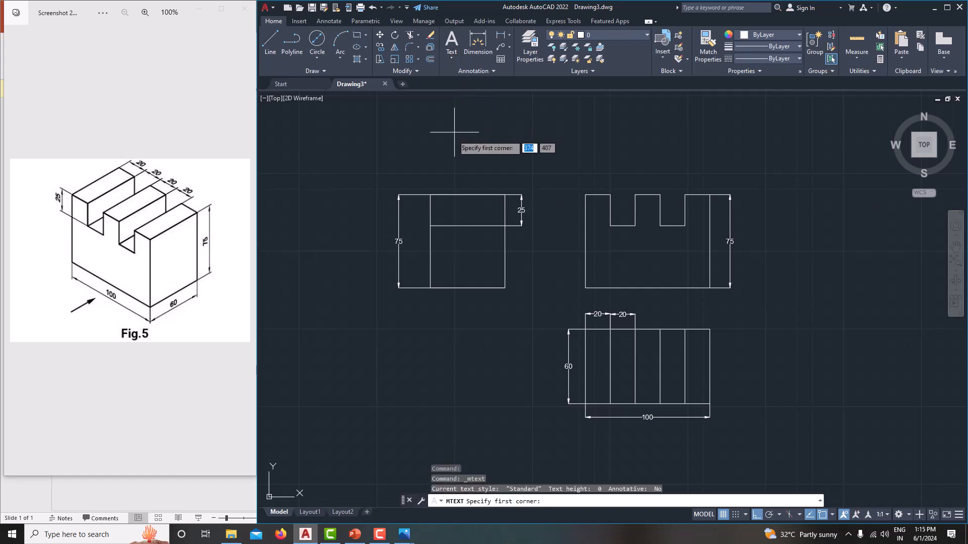
left_click(594, 149)
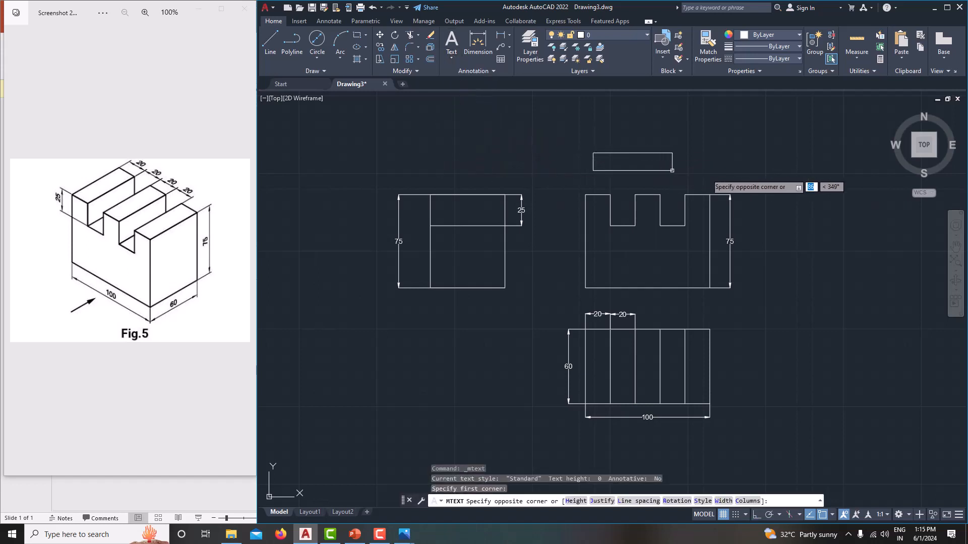
left_click(761, 176)
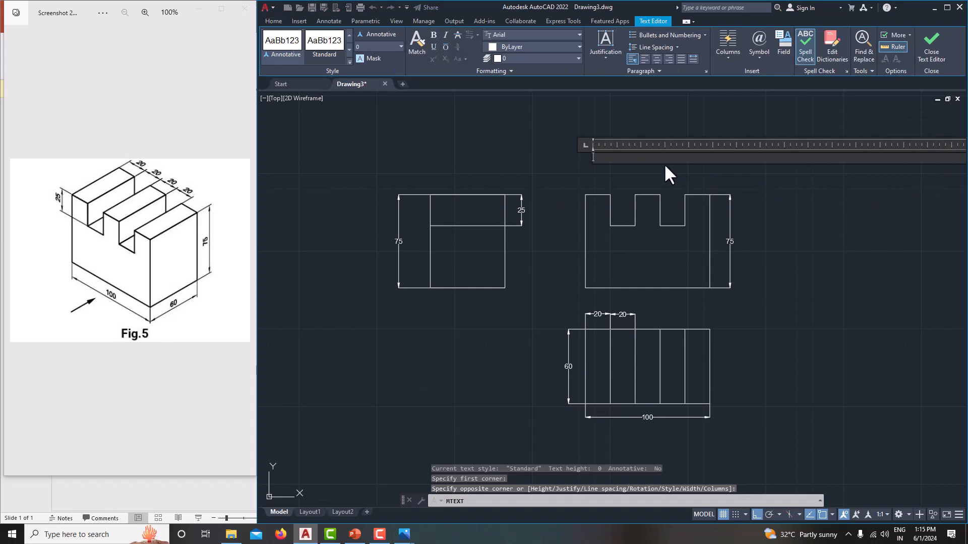
type("FRONT VIEW")
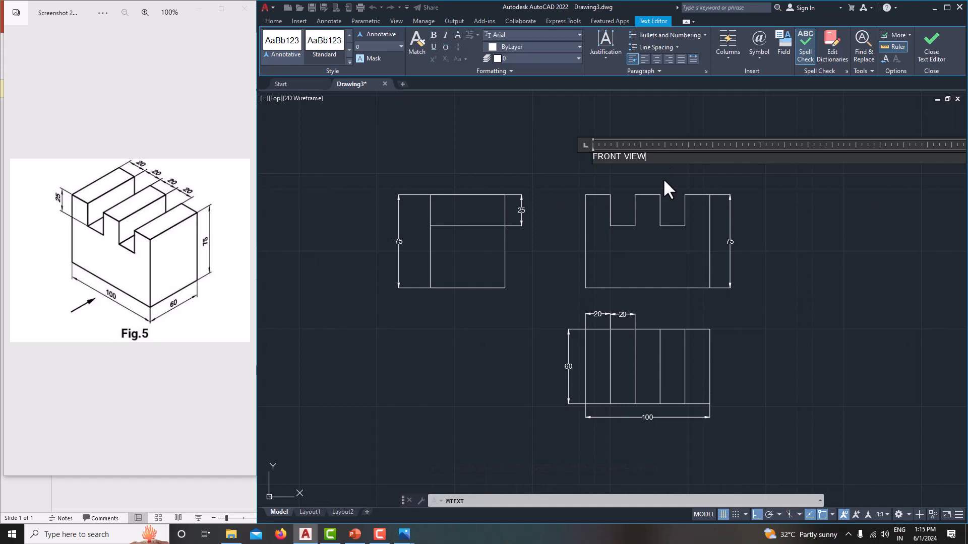
left_click(664, 177)
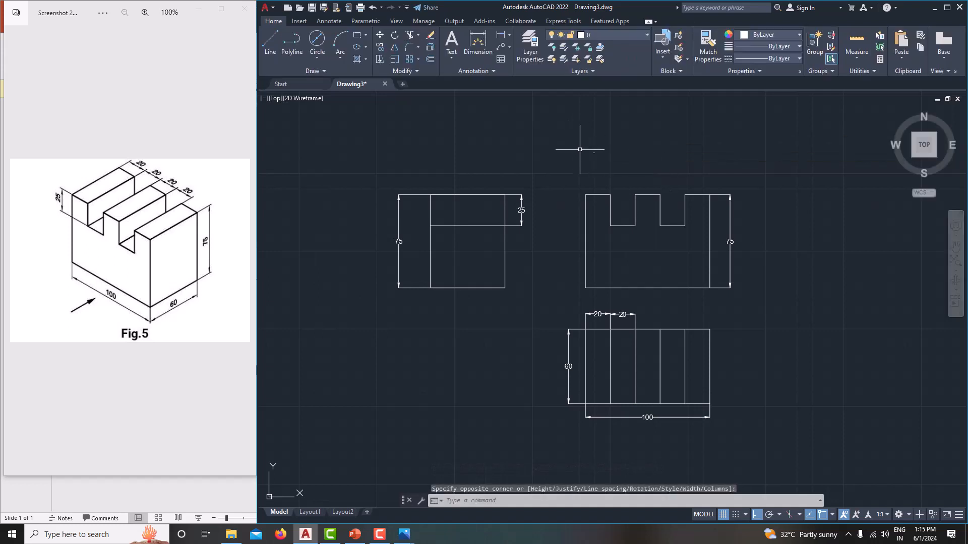
- Set the text height of the "FRONT VIEW" label to 5
scroll(585, 153, "up", 8)
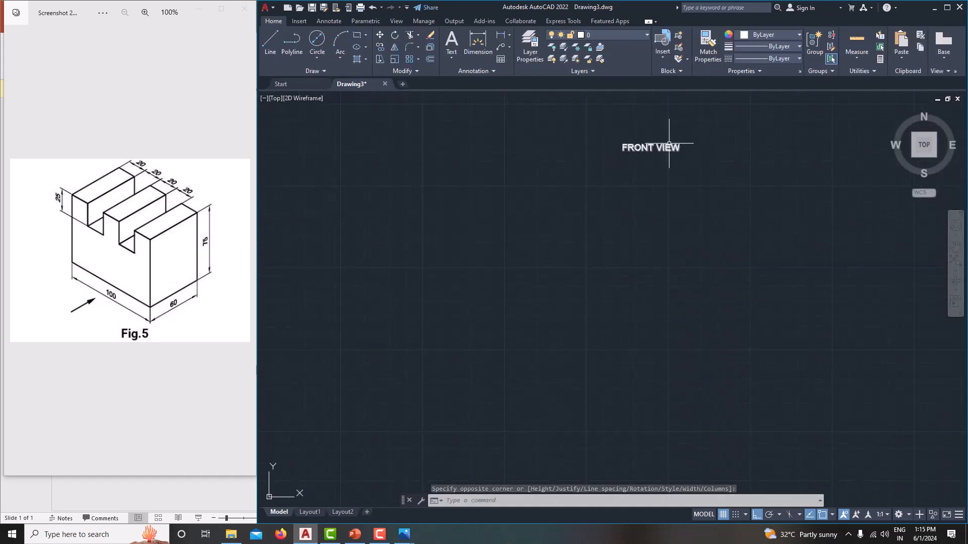
double_click(663, 148)
scroll(647, 186, "down", 6)
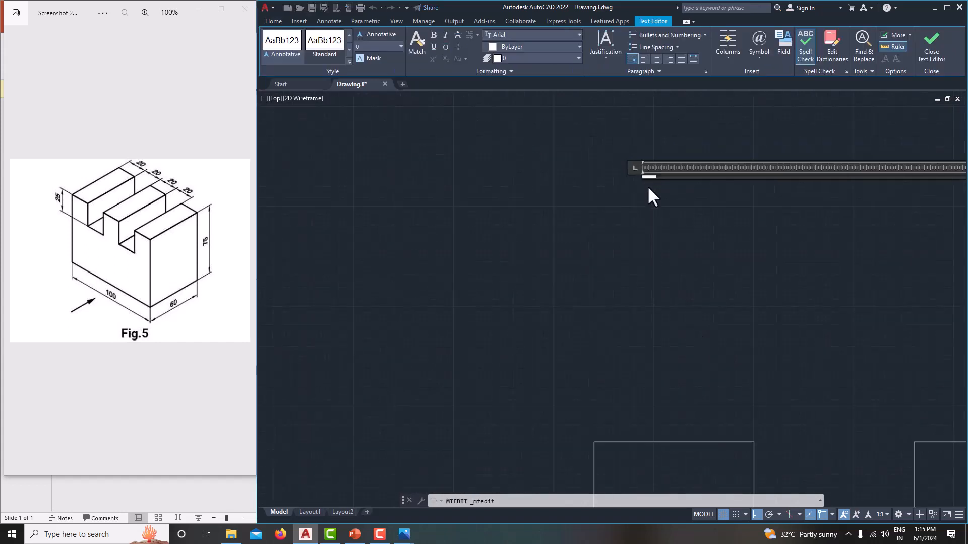
scroll(647, 185, "up", 10)
left_click_drag(743, 116, 568, 114)
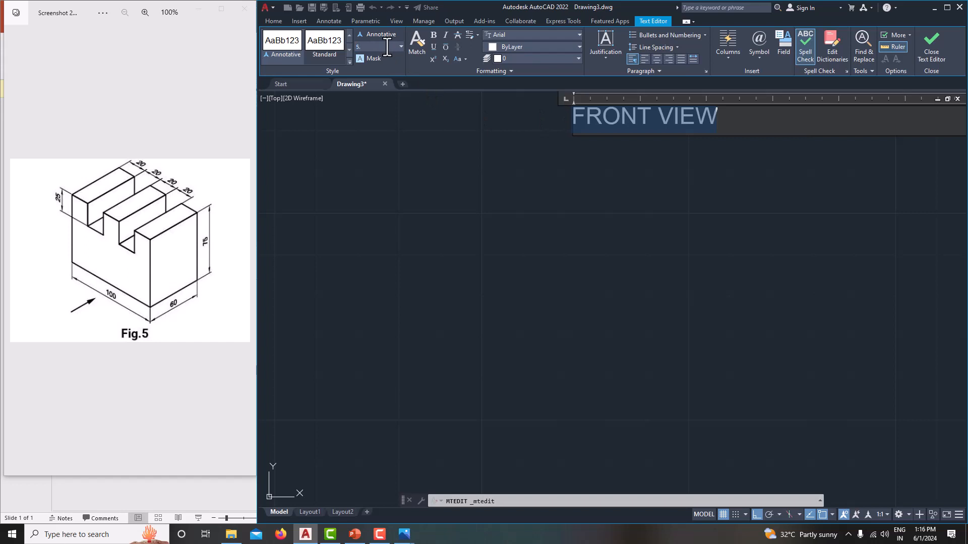
key("Return")
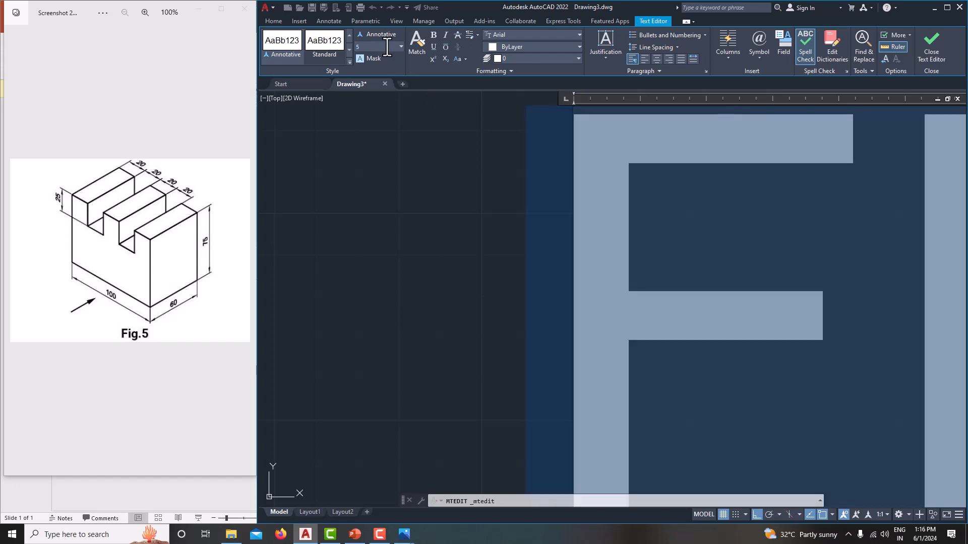
left_click(479, 197)
scroll(482, 198, "down", 8)
scroll(482, 198, "down", 4)
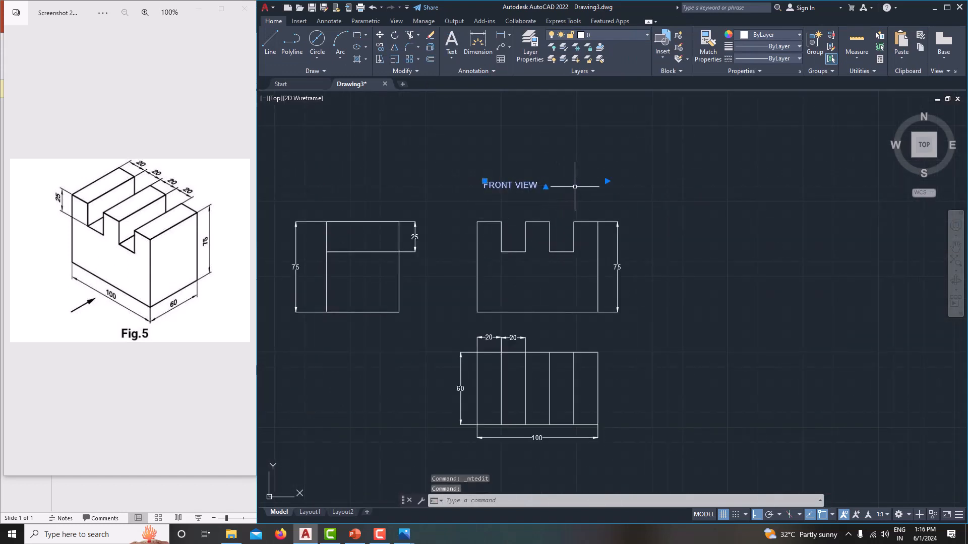
- Move the "FRONT VIEW" label closer to the front view, roughly centred above its slots, and deselect it
left_click(524, 187)
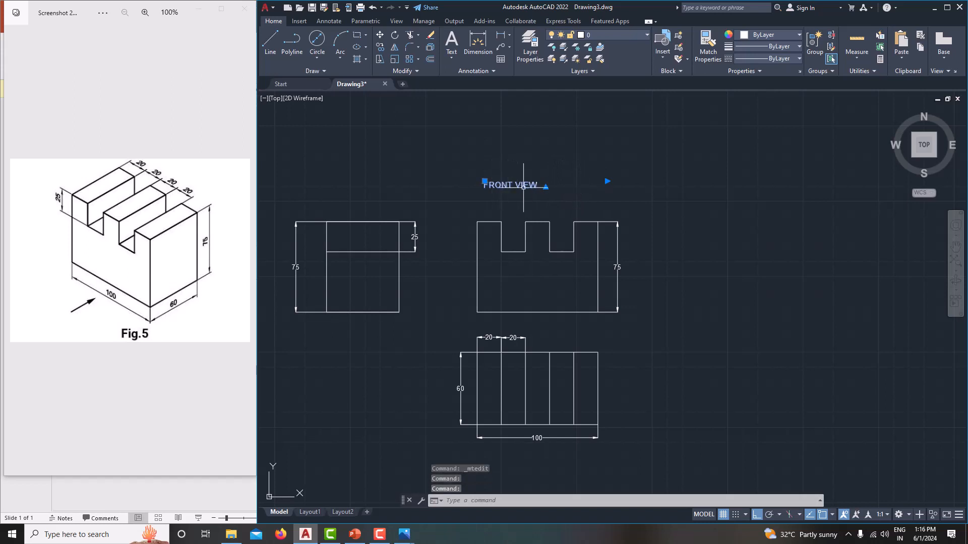
mouse_move(523, 188)
left_mouse_down()
mouse_move(589, 198)
mouse_move(526, 198)
left_mouse_up()
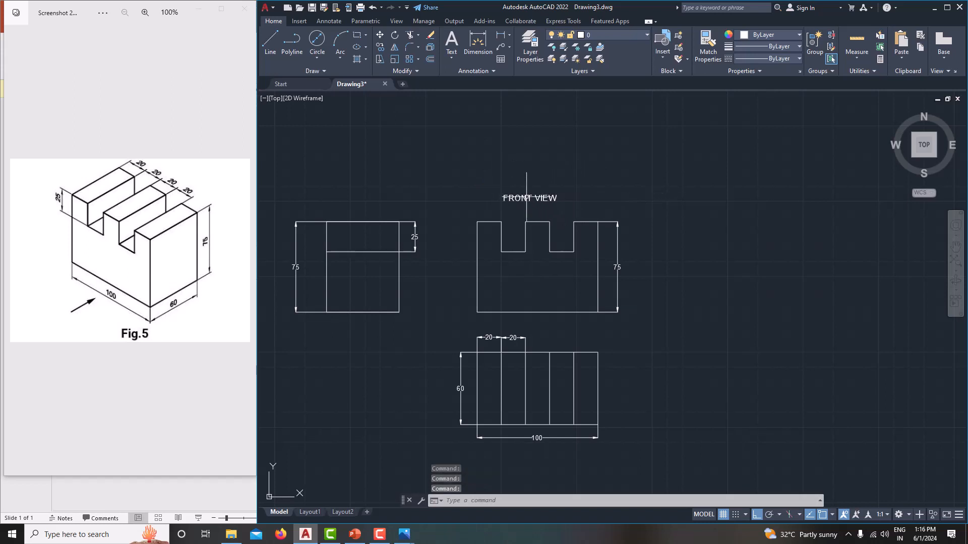
scroll(503, 198, "up", 2)
left_click(584, 194)
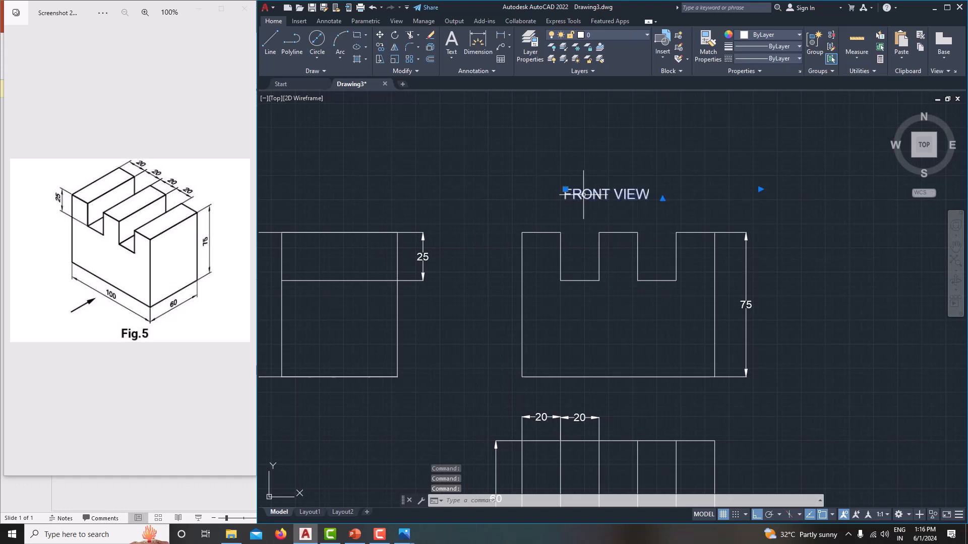
scroll(621, 194, "down", 3)
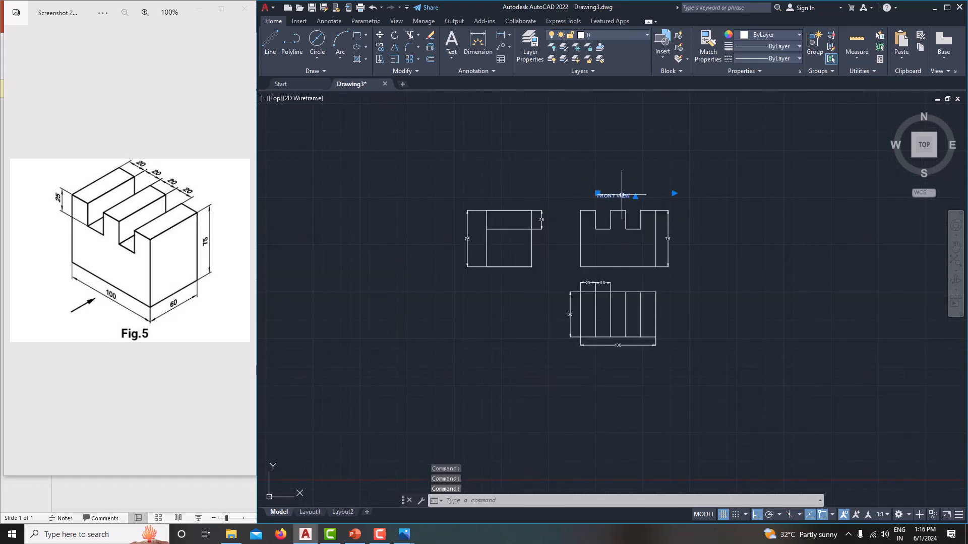
key("Escape")
scroll(616, 188, "up", 2)
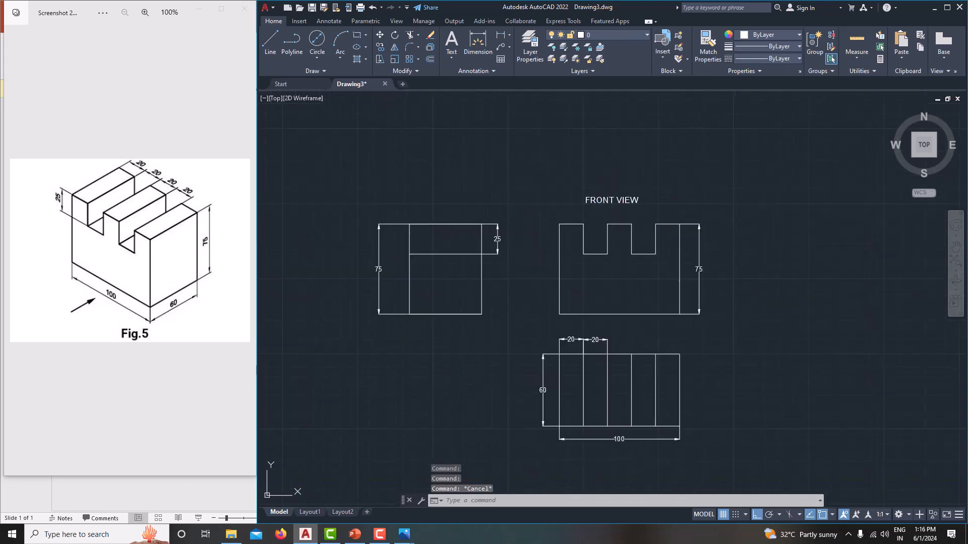
- Copy the "FRONT VIEW" label and paste one copy just above the top view and another above the side view
middle_click_drag(617, 206, 611, 173)
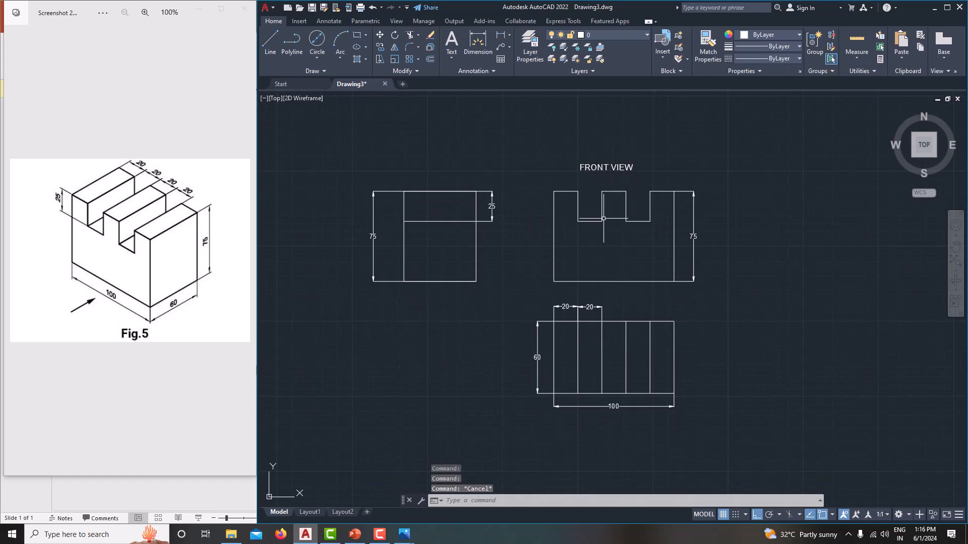
left_click(600, 167)
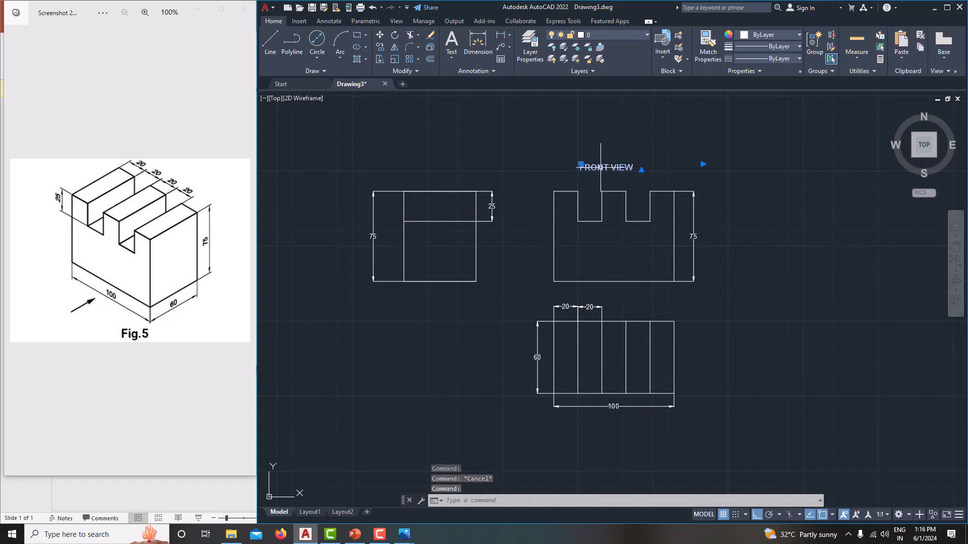
key("ctrl+c")
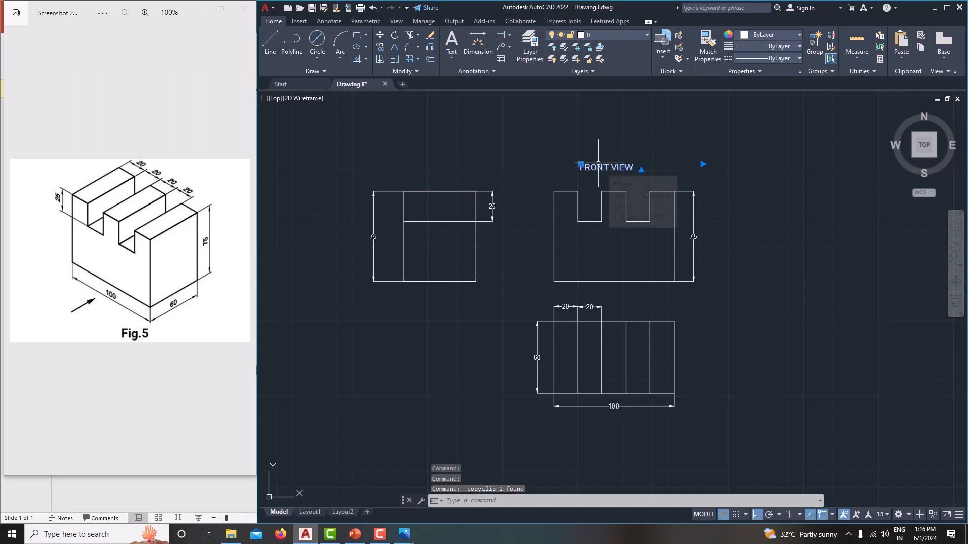
key("ctrl+v")
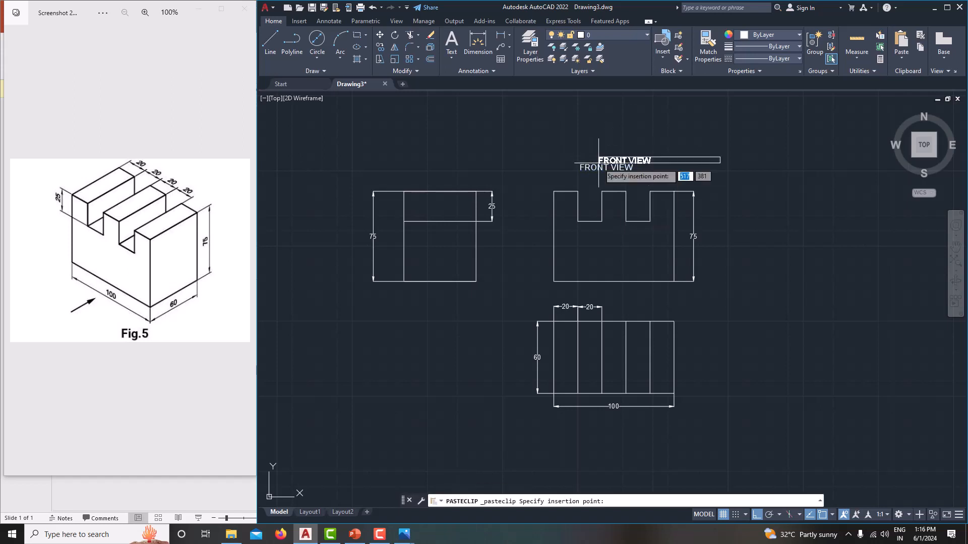
left_click(582, 301)
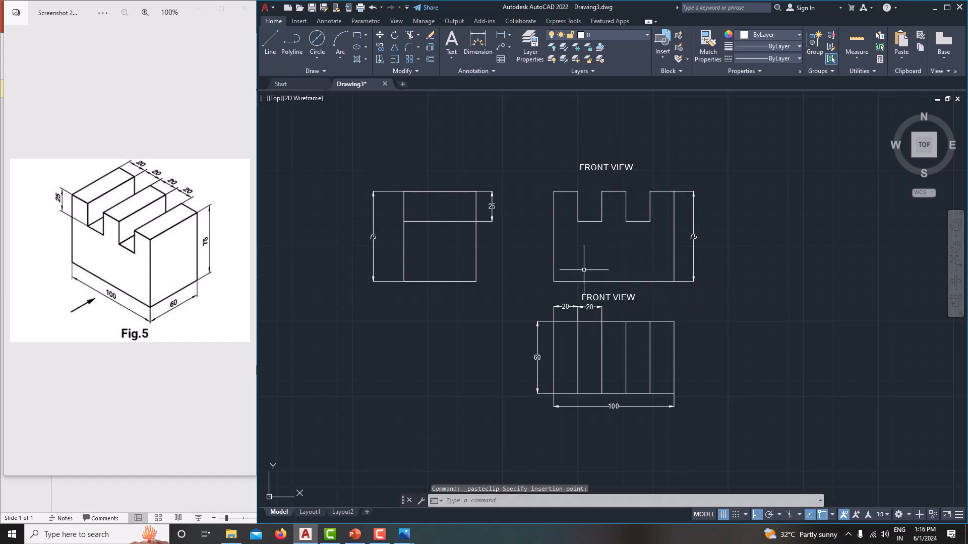
key("ctrl+v")
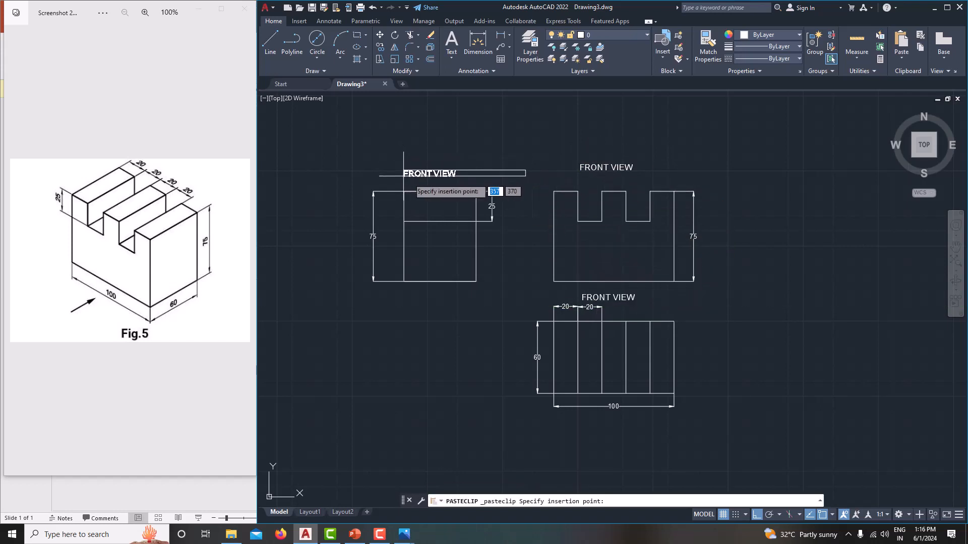
key("Escape")
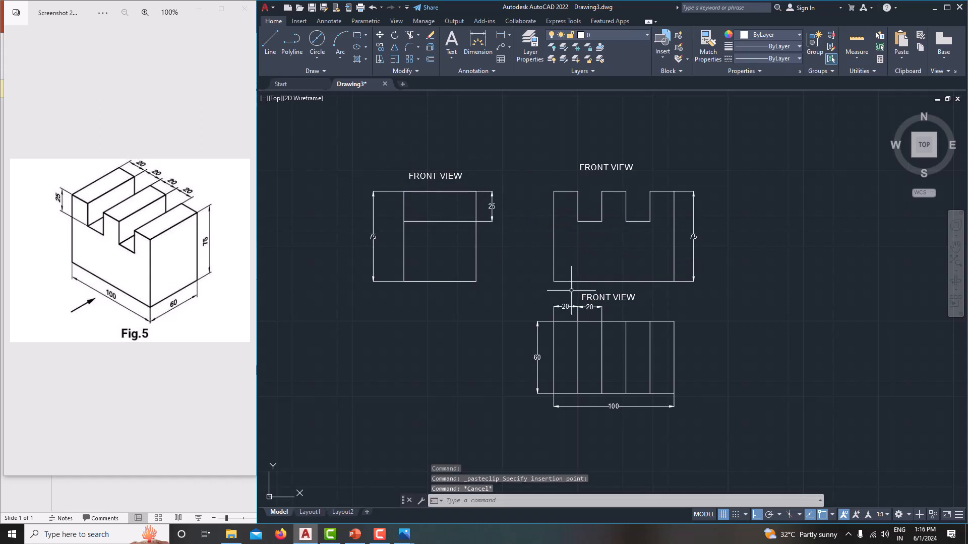
- Change the label copy above the top view to read "TOP VIEW"
double_click(615, 298)
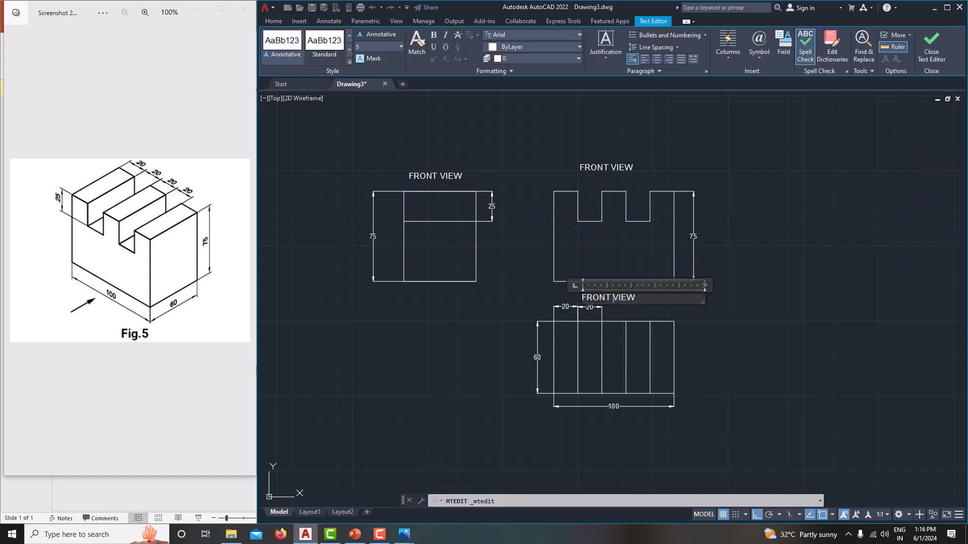
left_click_drag(643, 298, 585, 301)
left_click(608, 301)
type("TOP")
left_click(658, 320)
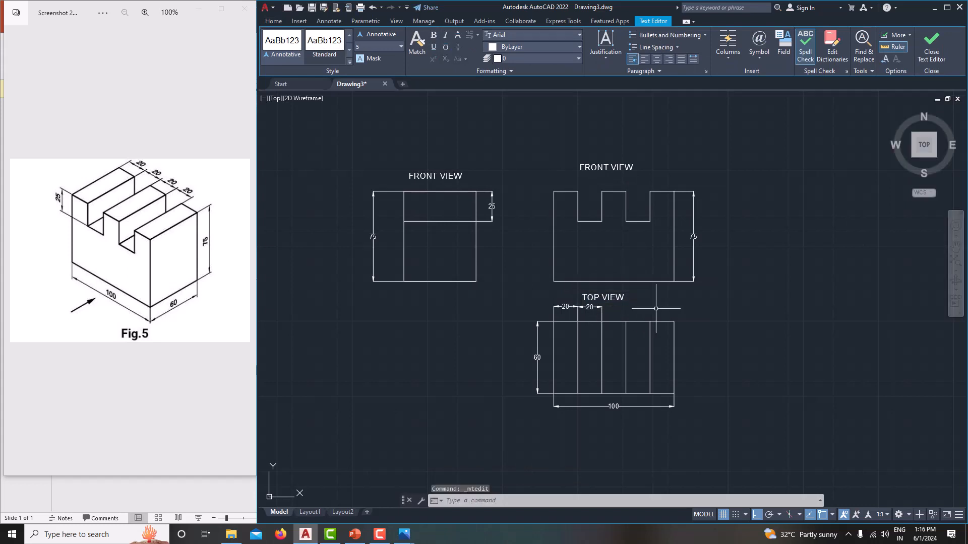
- Change the label copy above the side view to read "RIGHT SIDE VIEW"
double_click(439, 177)
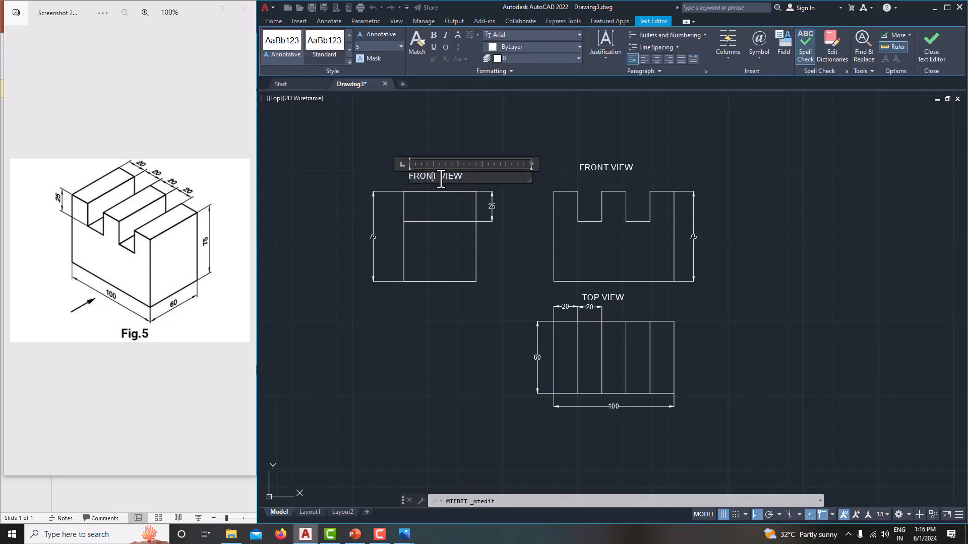
left_click_drag(438, 177, 410, 180)
type("RI")
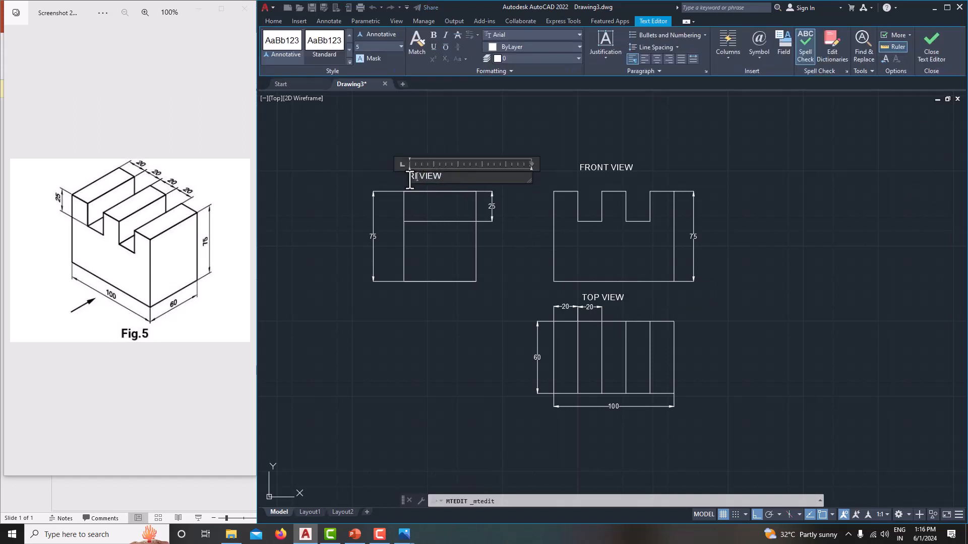
type("GHT SIDE")
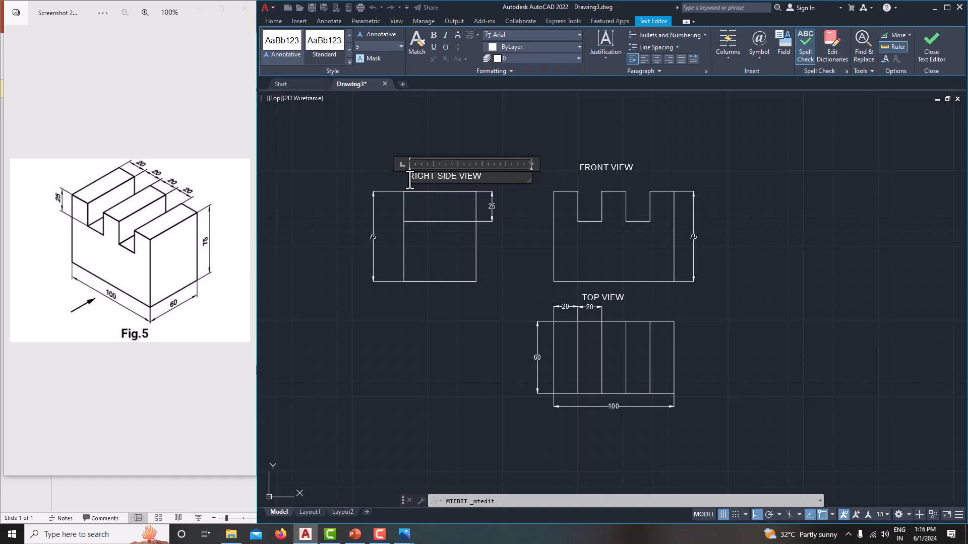
left_click(433, 114)
- Move the "RIGHT SIDE VIEW" label slightly up and left, level with the "FRONT VIEW" label and centred above the side view
left_click(525, 176)
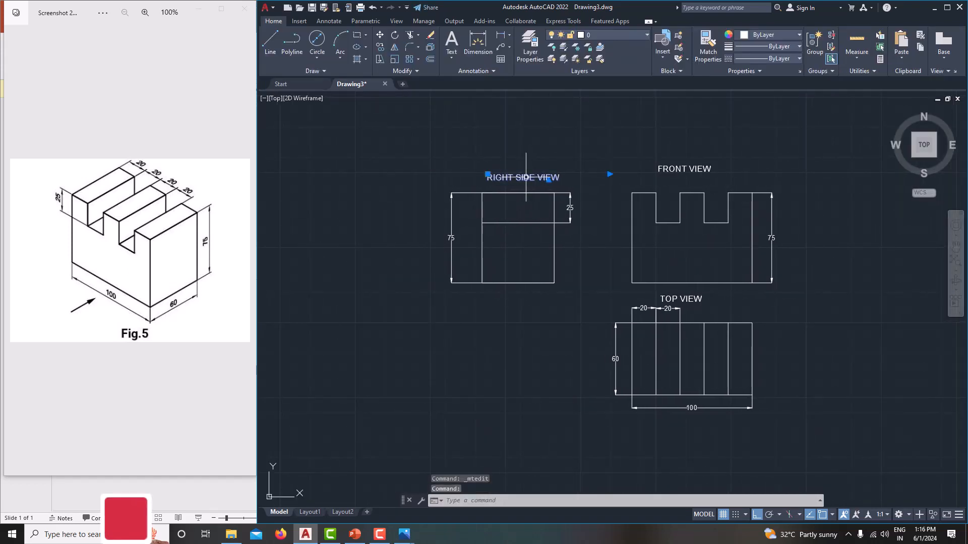
left_click_drag(526, 177, 521, 169)
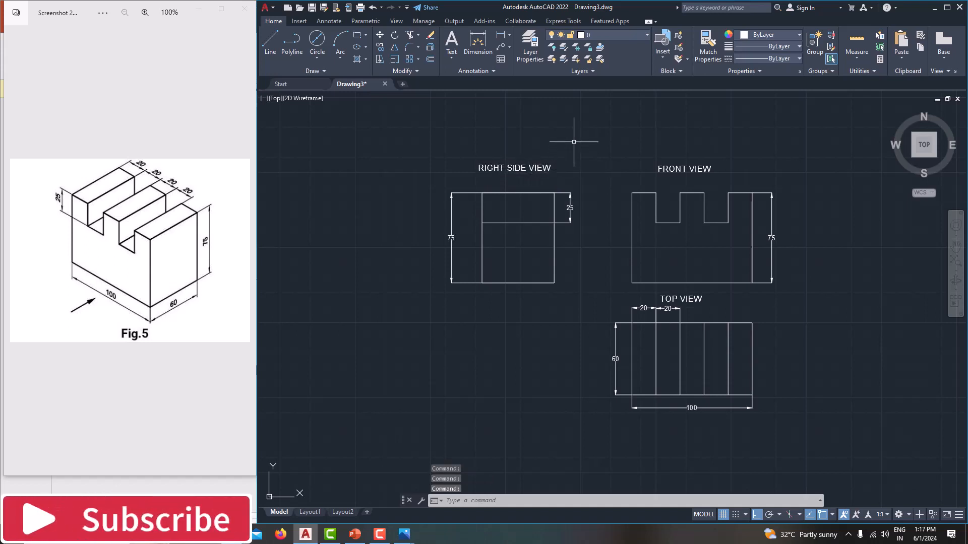
- Move the "TOP VIEW" label slightly right so it sits centred above the top view, and deselect it
left_click(684, 305)
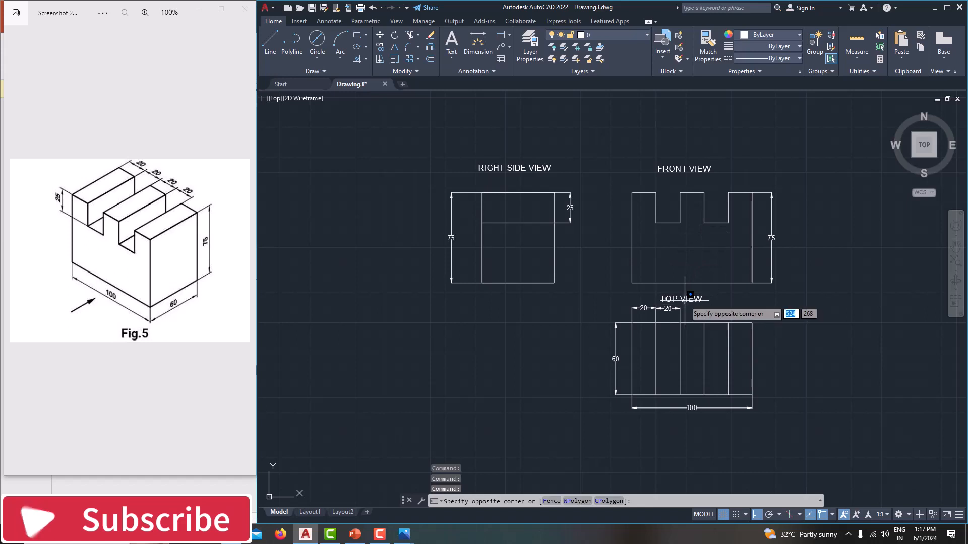
left_click(684, 303)
left_click(689, 301)
double_click(706, 297)
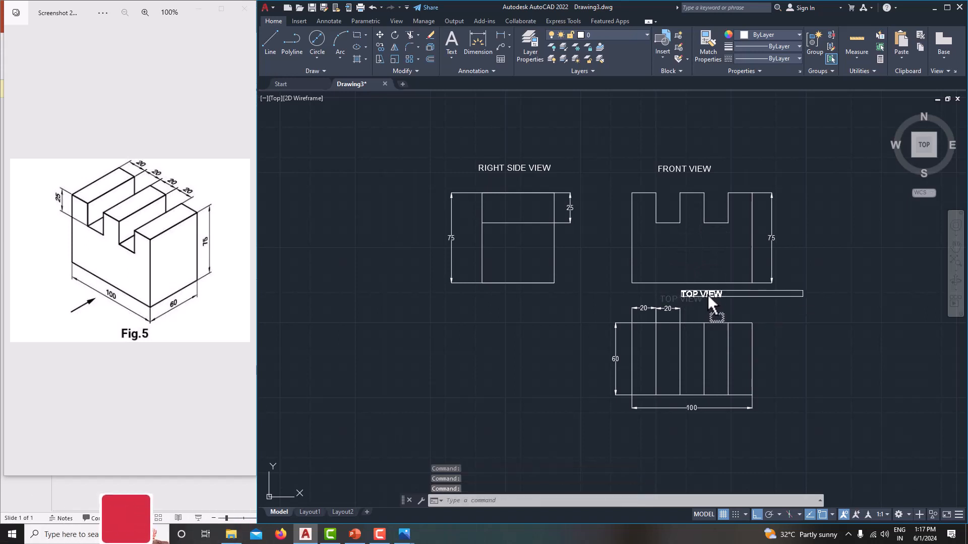
key("Escape")
left_click(813, 317)
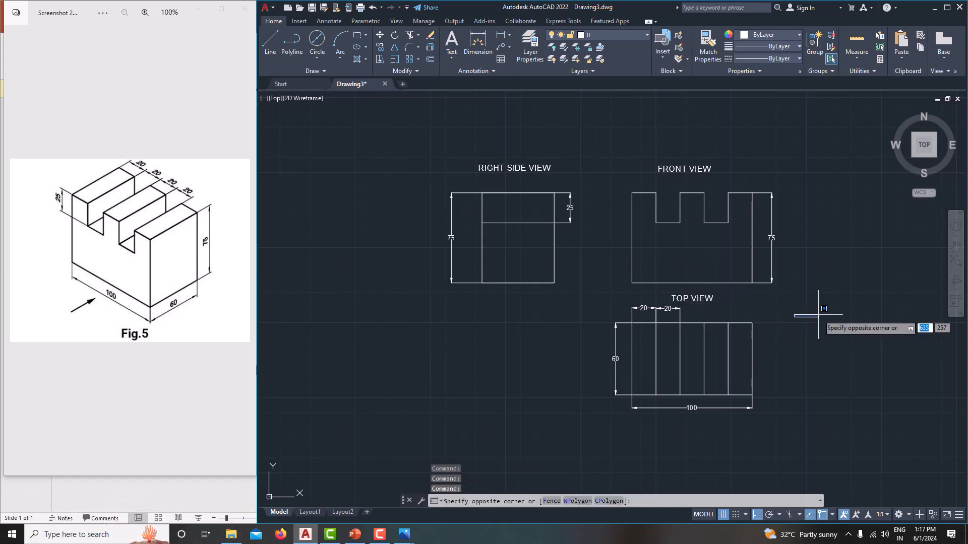
key("Escape")
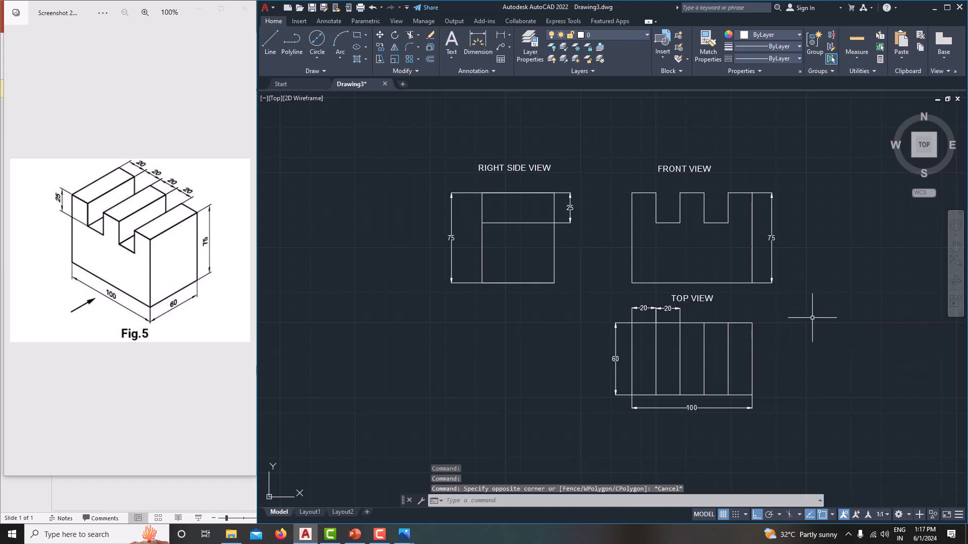